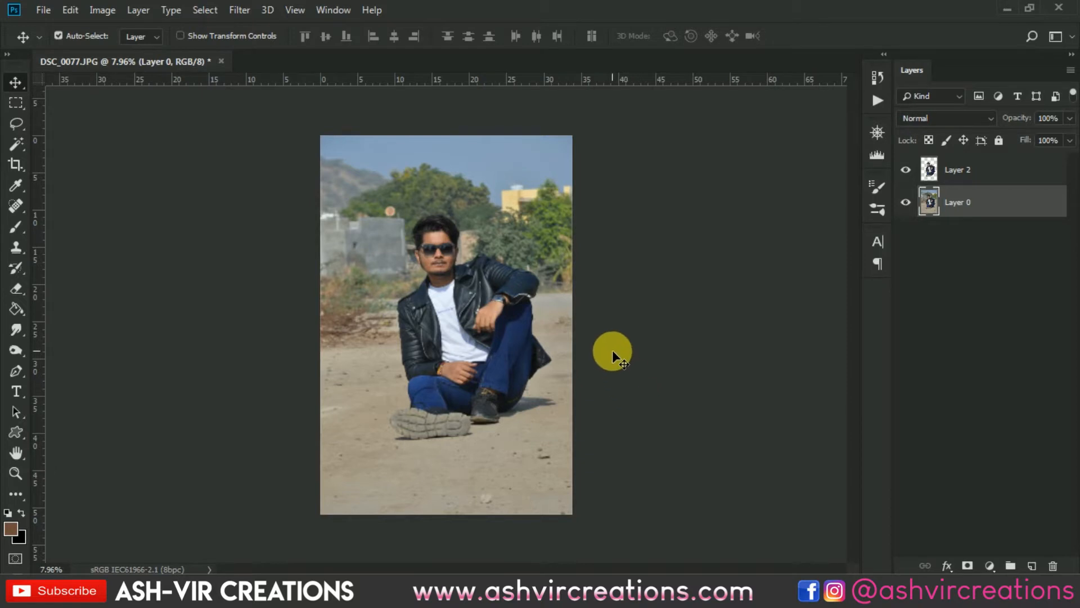
pyautogui.scroll(4, 572, 321)
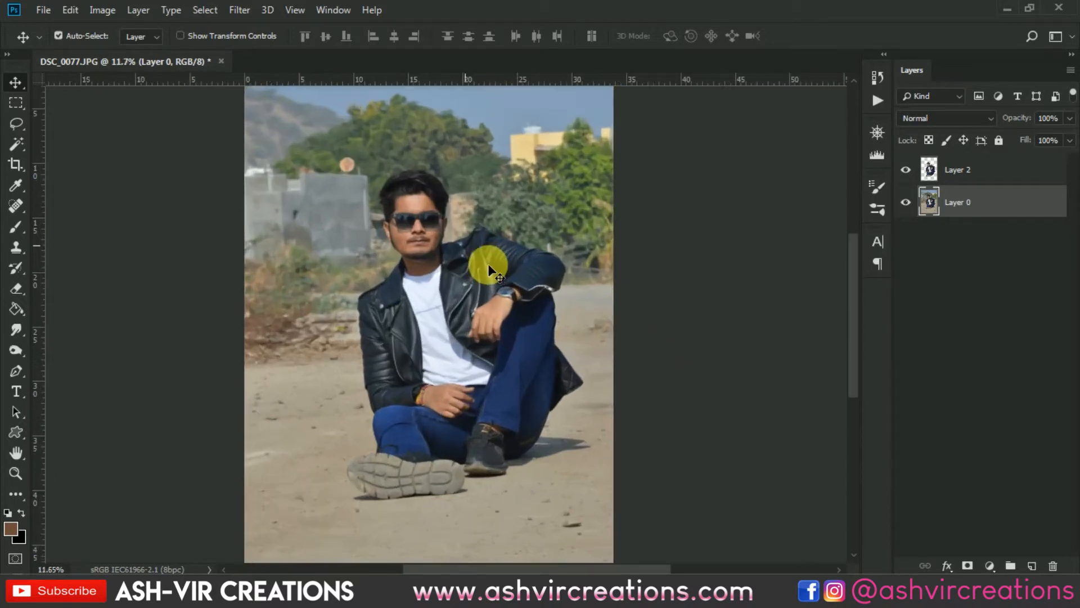
pyautogui.scroll(1, 488, 270)
pyautogui.scroll(-1, 488, 258)
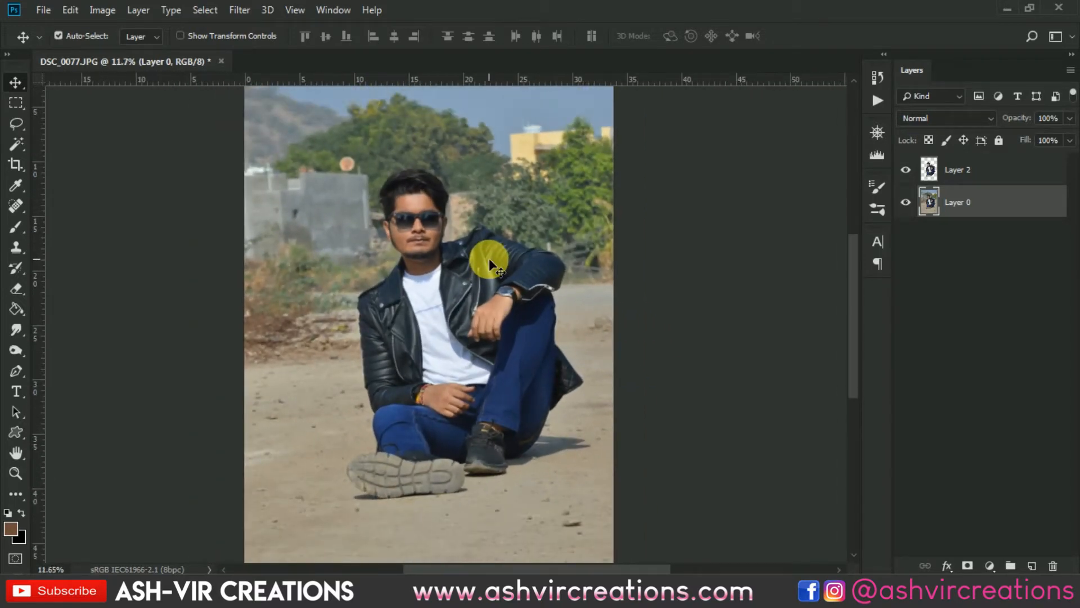
pyautogui.scroll(-2, 488, 259)
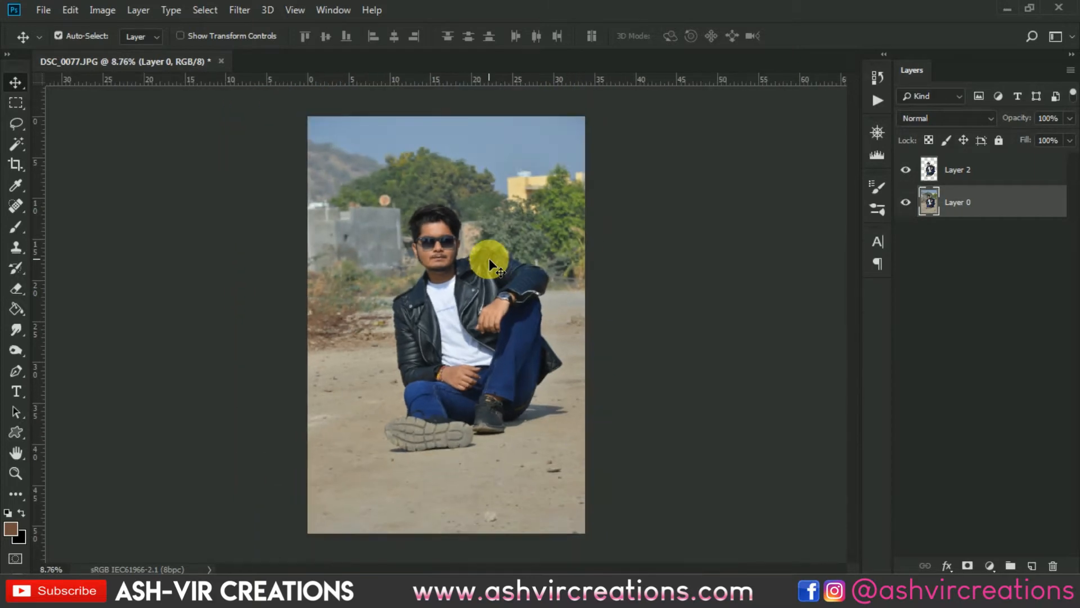
pyautogui.scroll(2, 501, 261)
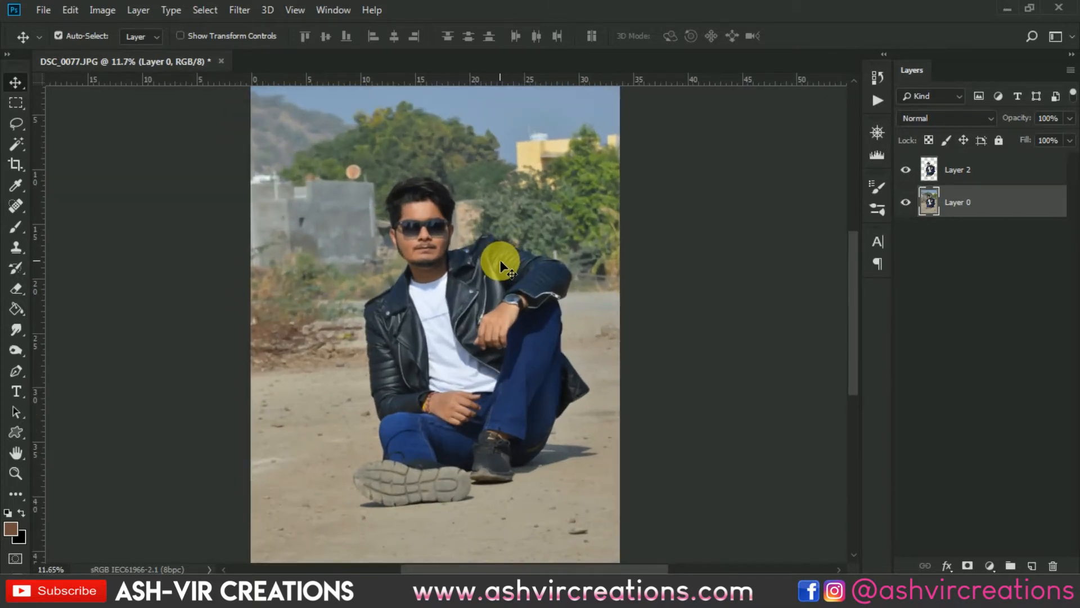
pyautogui.scroll(1, 500, 259)
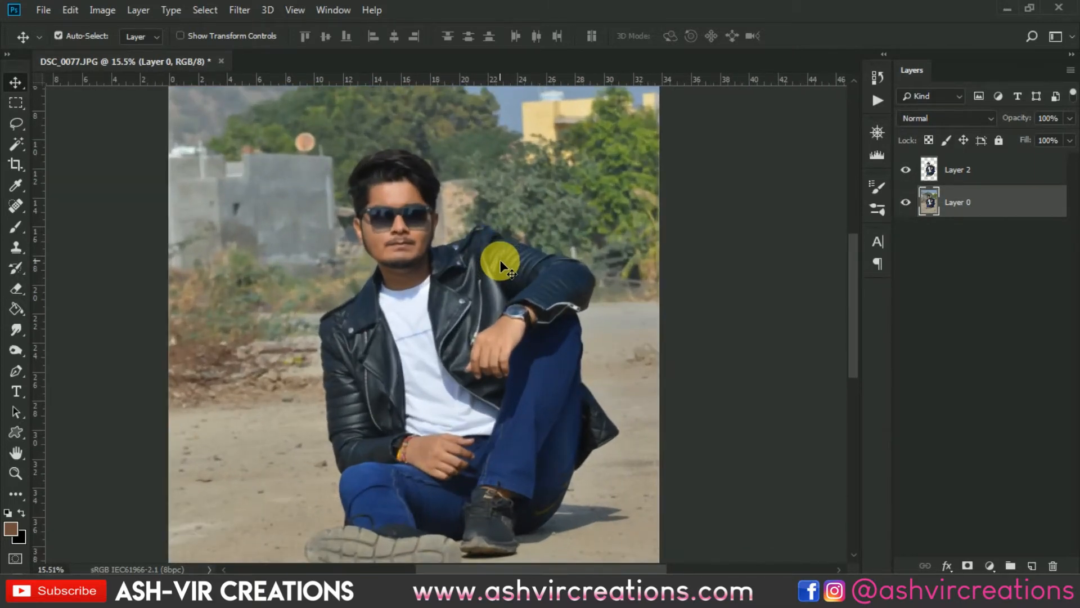
pyautogui.scroll(-3, 508, 258)
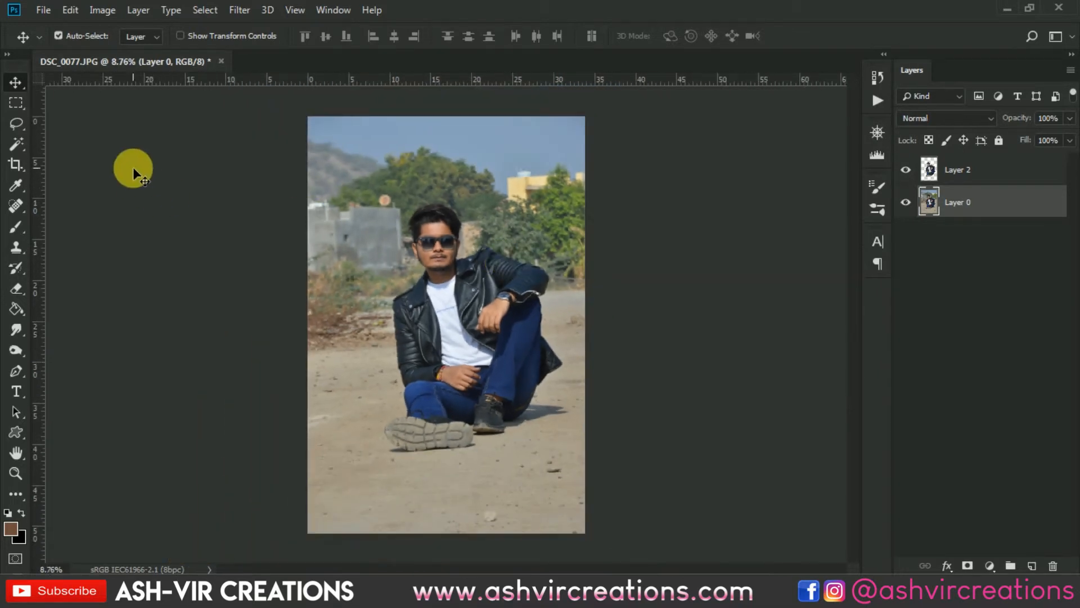
# - Select the sitting man with the Quick Selection tool using an enlarged brush
pyautogui.click(20, 141)
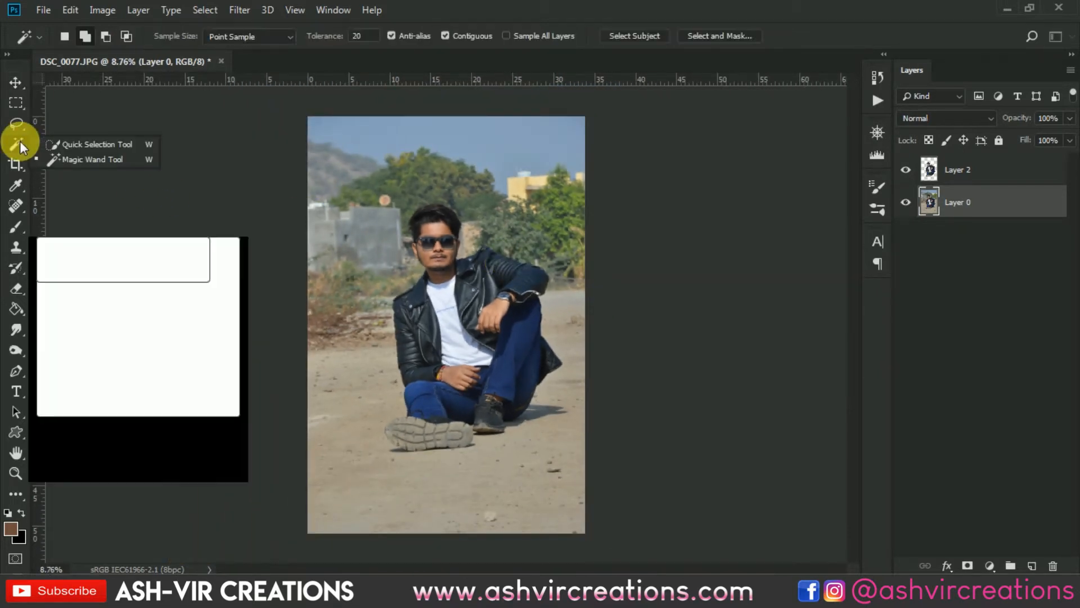
pyautogui.click(58, 142)
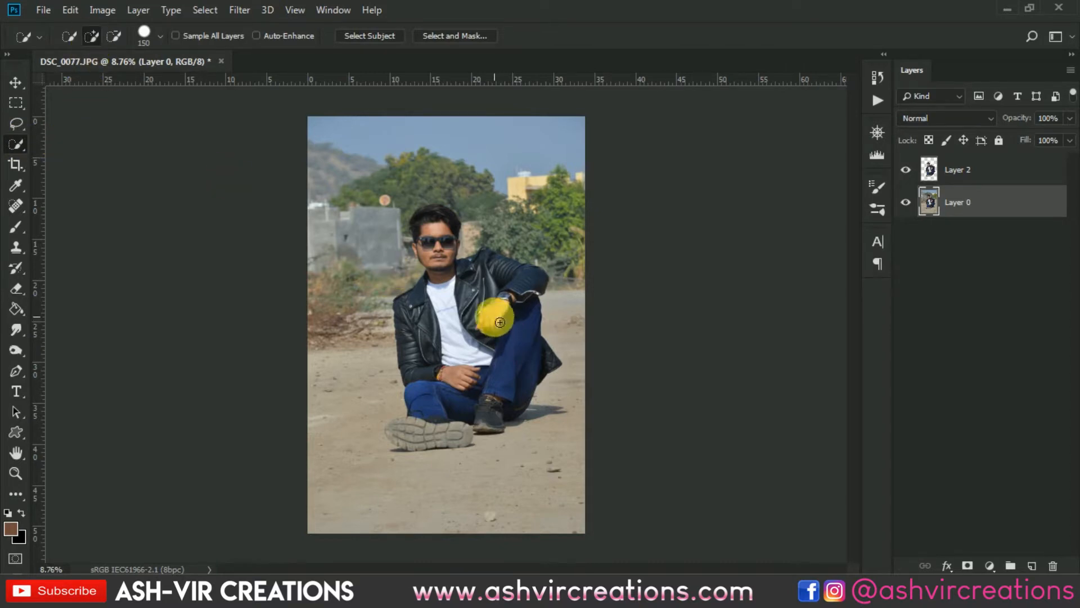
pyautogui.press(']')
pyautogui.moveTo(481, 305)
pyautogui.mouseDown()
pyautogui.moveTo(440, 364)
pyautogui.moveTo(446, 414)
pyautogui.moveTo(507, 397)
pyautogui.mouseUp()
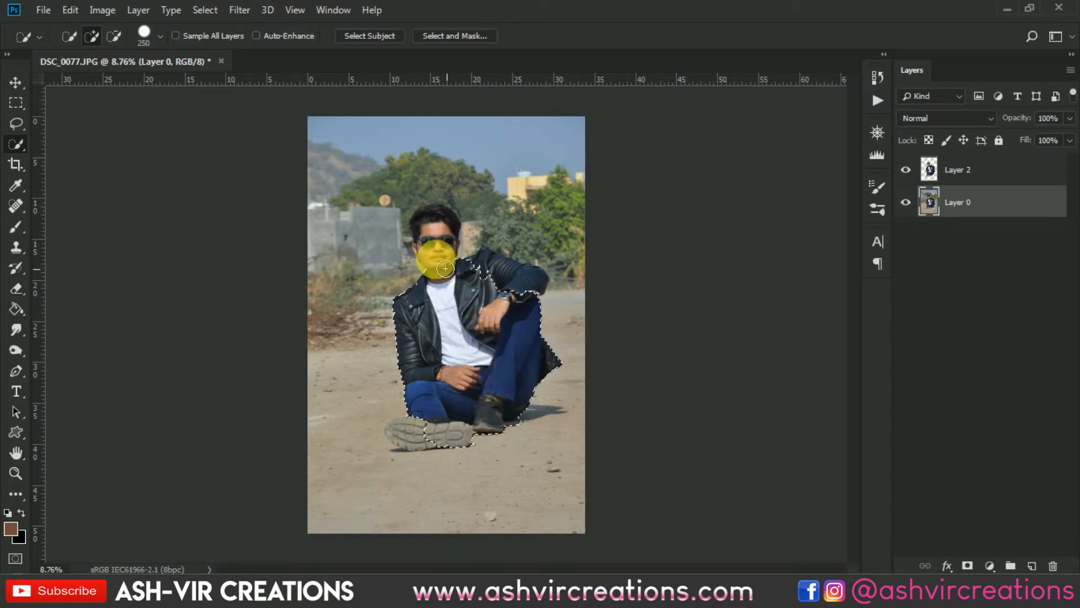
pyautogui.scroll(4, 434, 232)
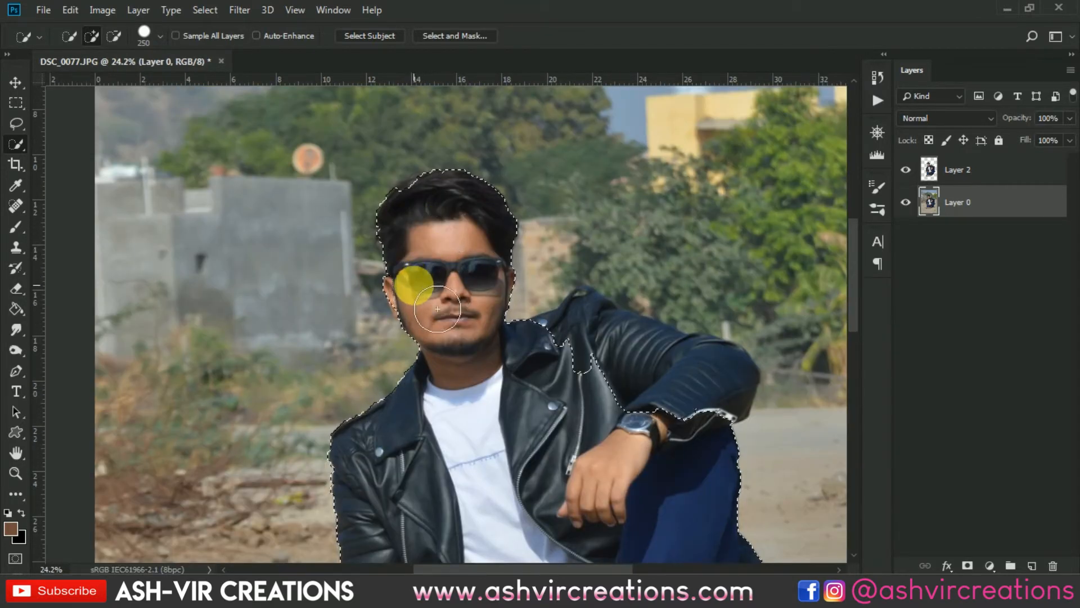
pyautogui.scroll(-3, 526, 366)
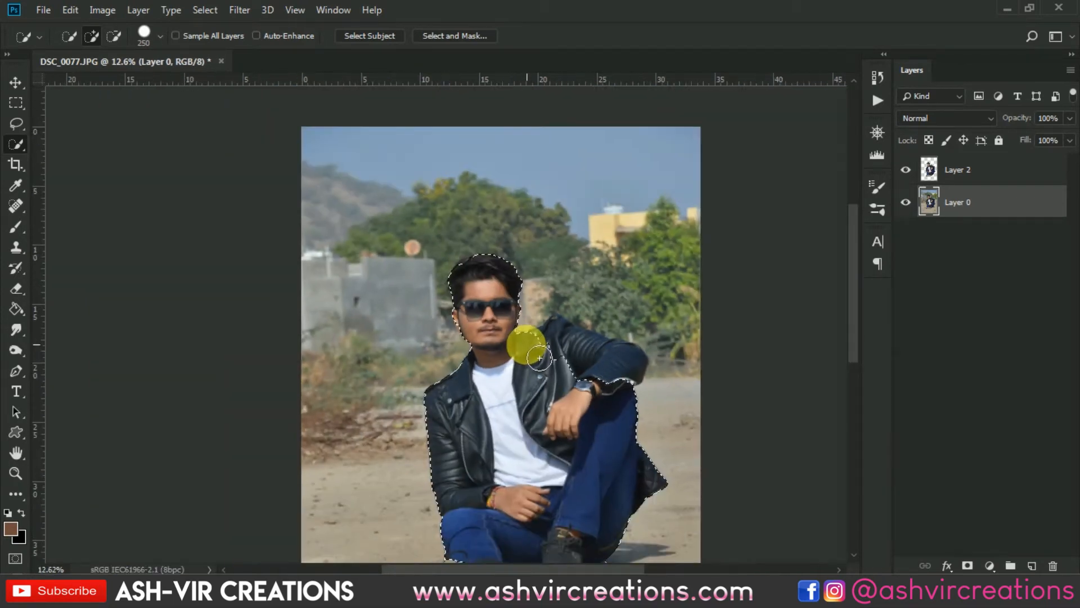
# - Copy the selected man onto a new layer and switch to the Move tool
pyautogui.rightClick(479, 356)
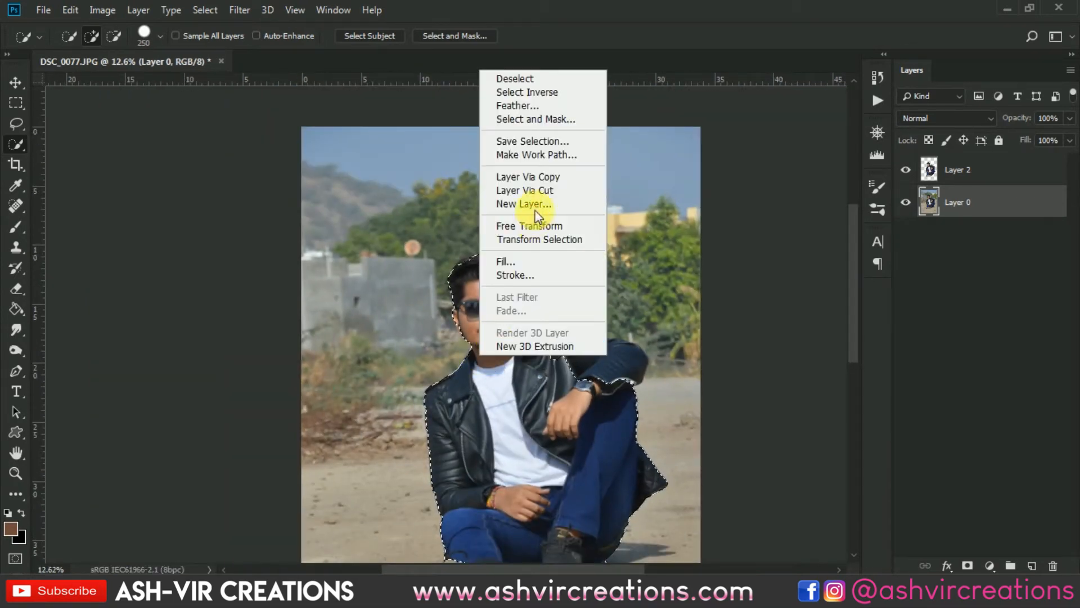
pyautogui.click(557, 181)
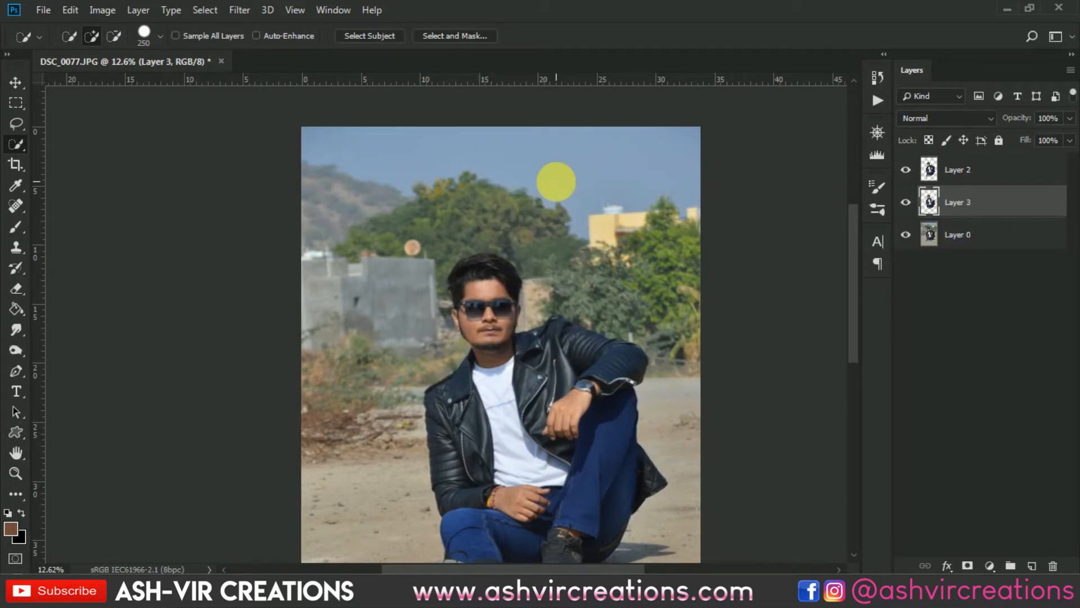
pyautogui.press('v')
pyautogui.keyDown('alt'); pyautogui.scroll(-3, 557, 181); pyautogui.keyUp('alt')
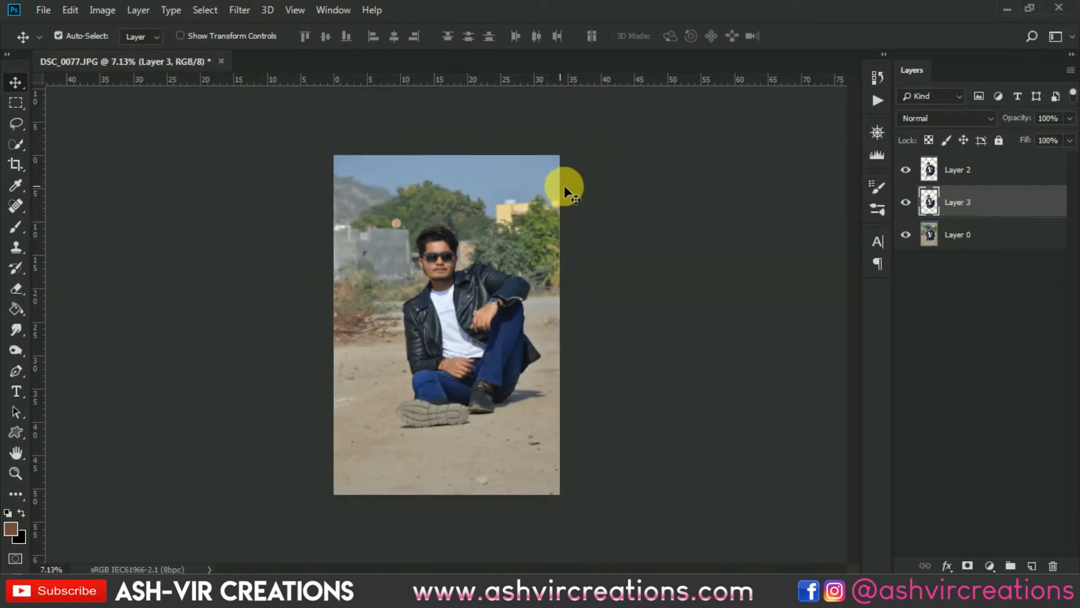
# - Hide the original photo layer and delete the newly copied layer
pyautogui.click(906, 237)
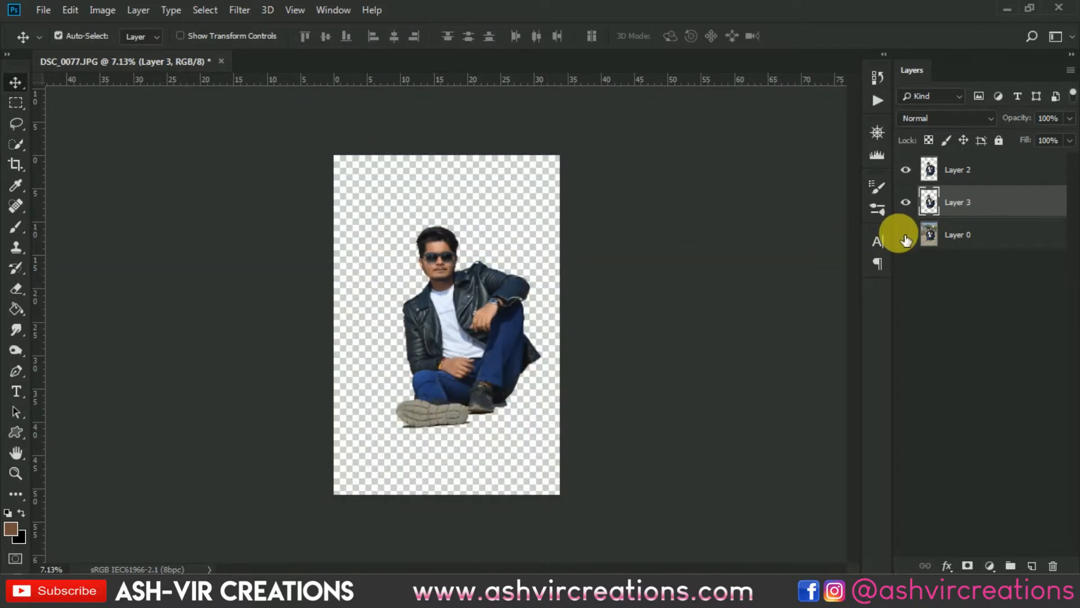
pyautogui.press('Delete')
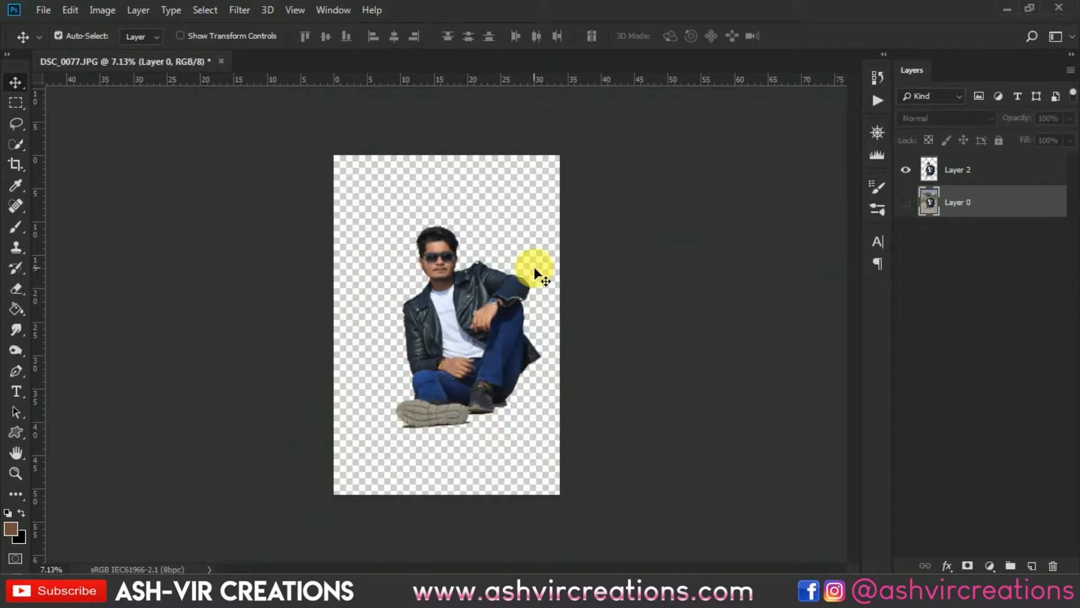
pyautogui.keyDown('alt'); pyautogui.scroll(2, 498, 288); pyautogui.keyUp('alt')
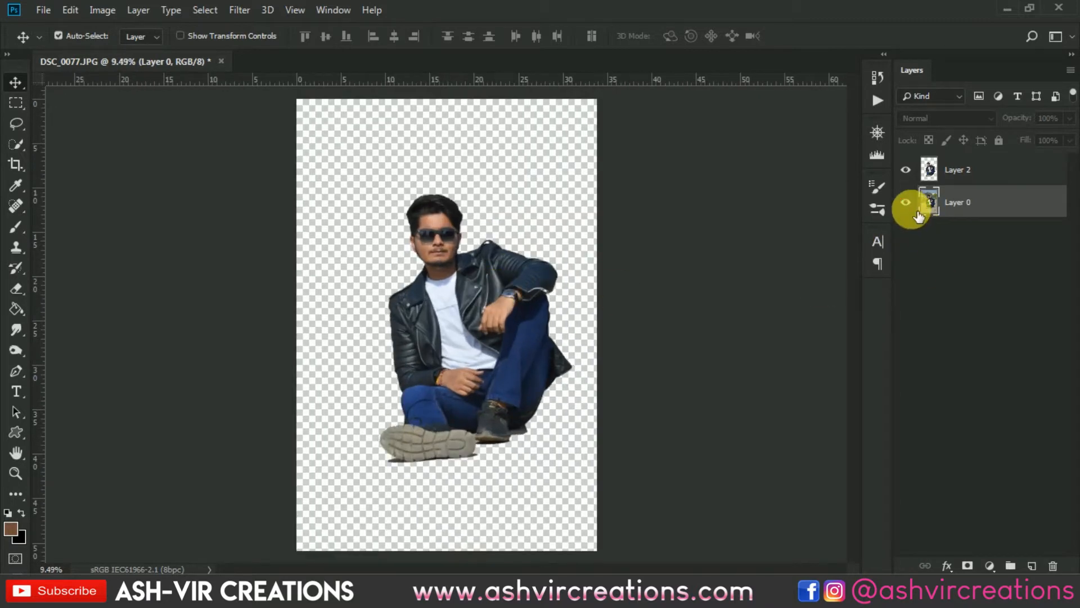
# - Show the original photo layer Layer 0 again and duplicate it
pyautogui.click(913, 208)
pyautogui.rightClick(991, 204)
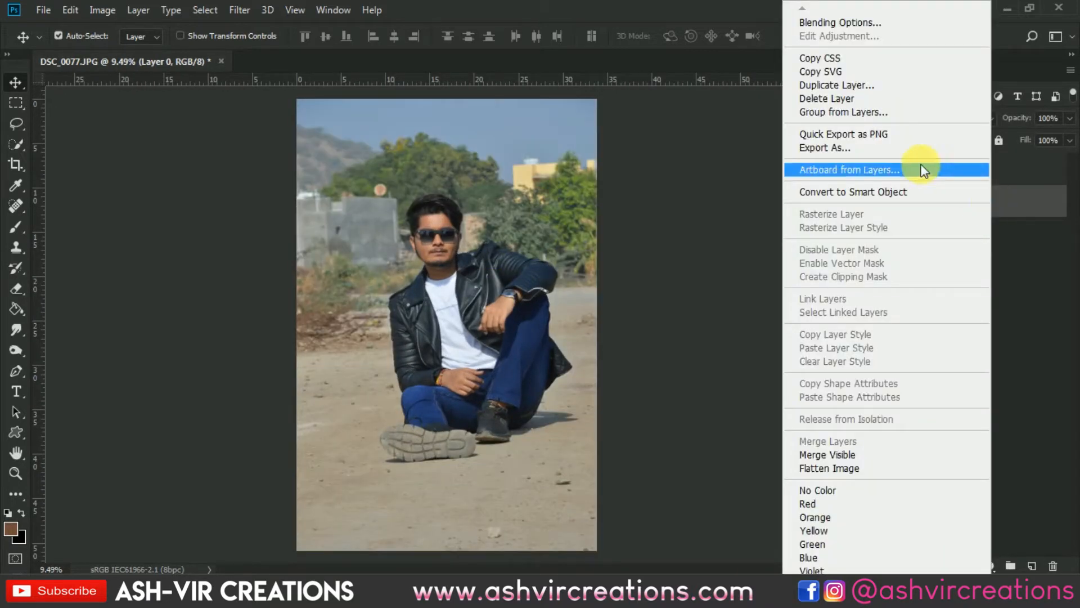
pyautogui.click(849, 87)
pyautogui.click(684, 155)
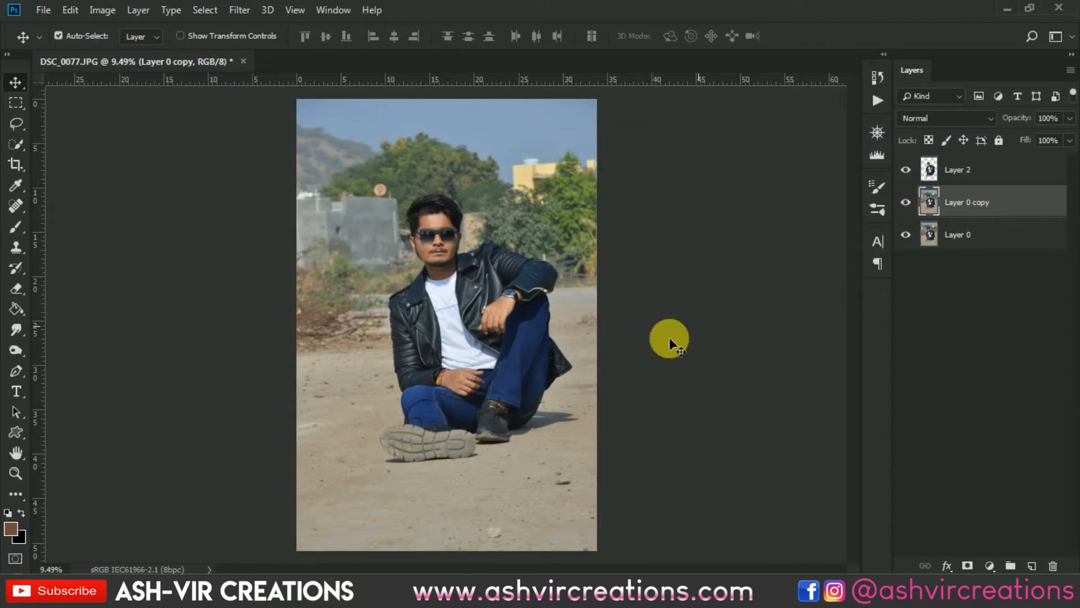
# - Open the background photo fvgsavg.jpg from the Downloads folder
pyautogui.scroll(3, 443, 450)
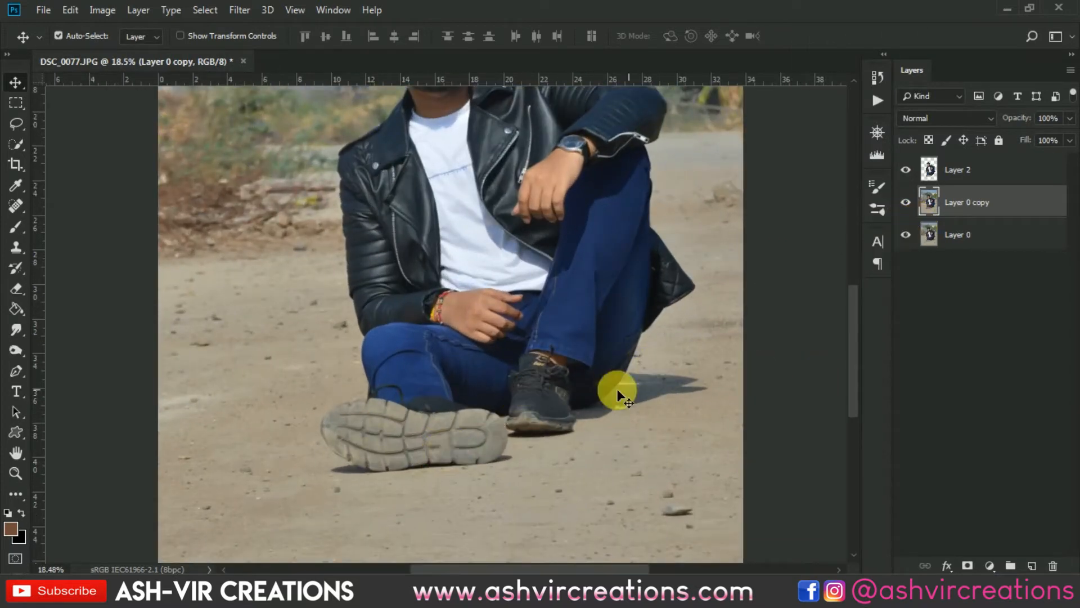
pyautogui.scroll(-3, 743, 321)
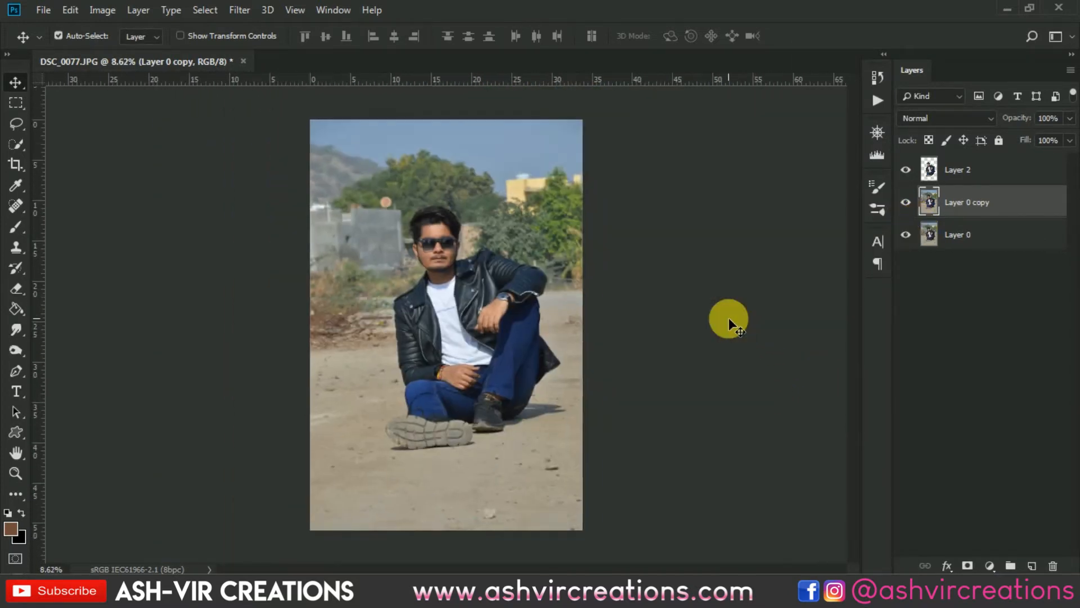
pyautogui.click(44, 11)
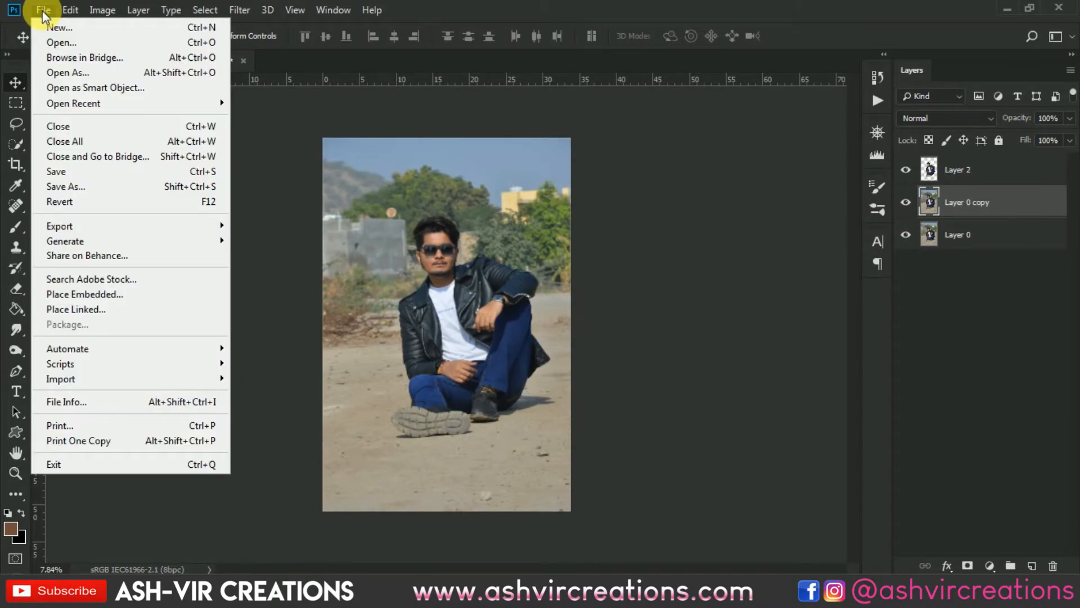
pyautogui.click(59, 43)
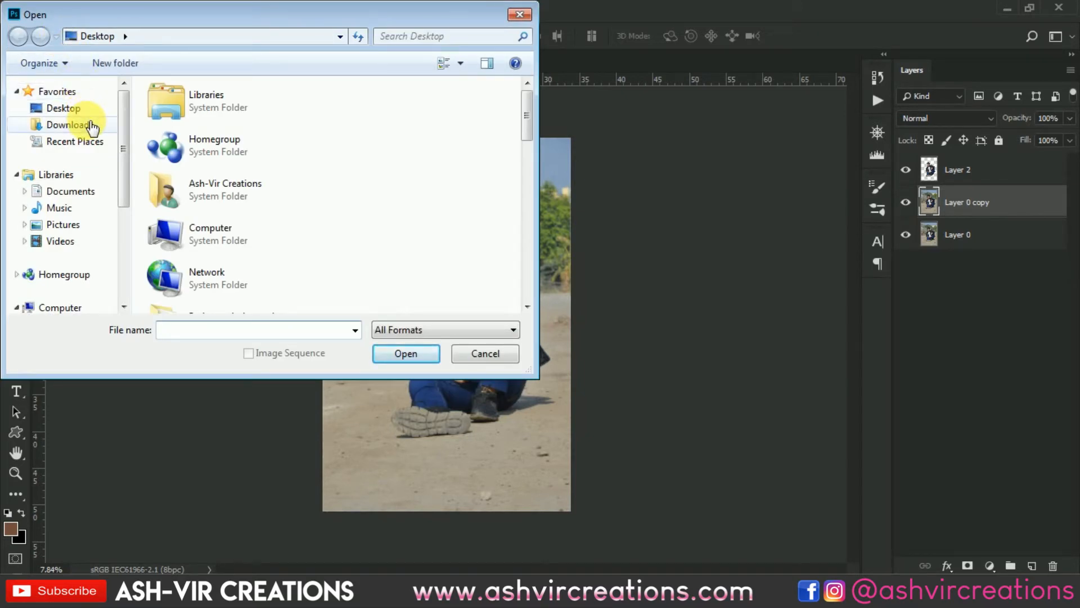
pyautogui.click(91, 126)
pyautogui.scroll(-4, 92, 126)
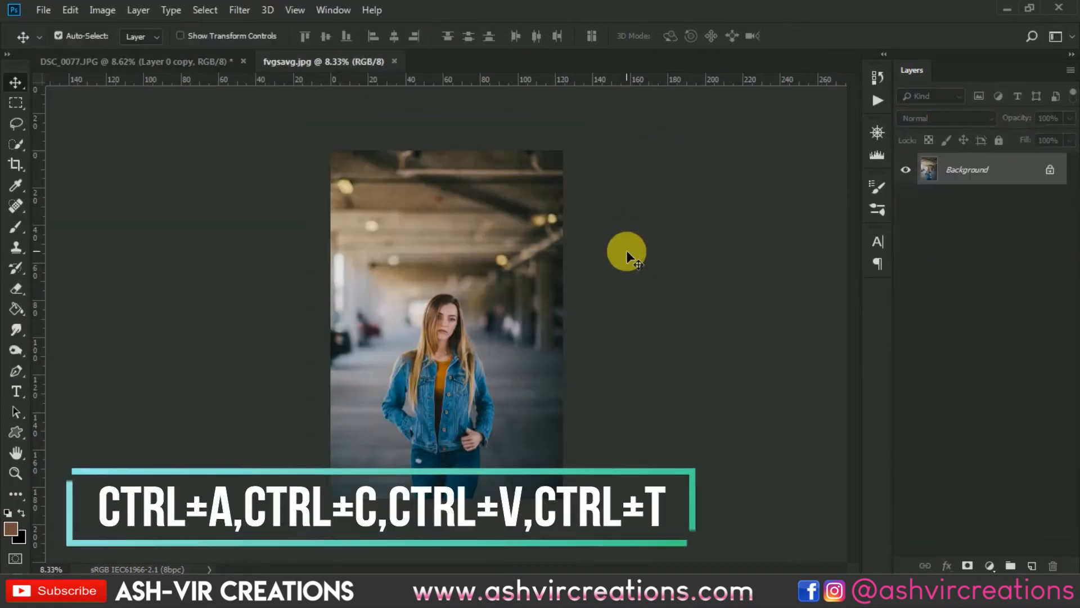
pyautogui.scroll(2, 626, 250)
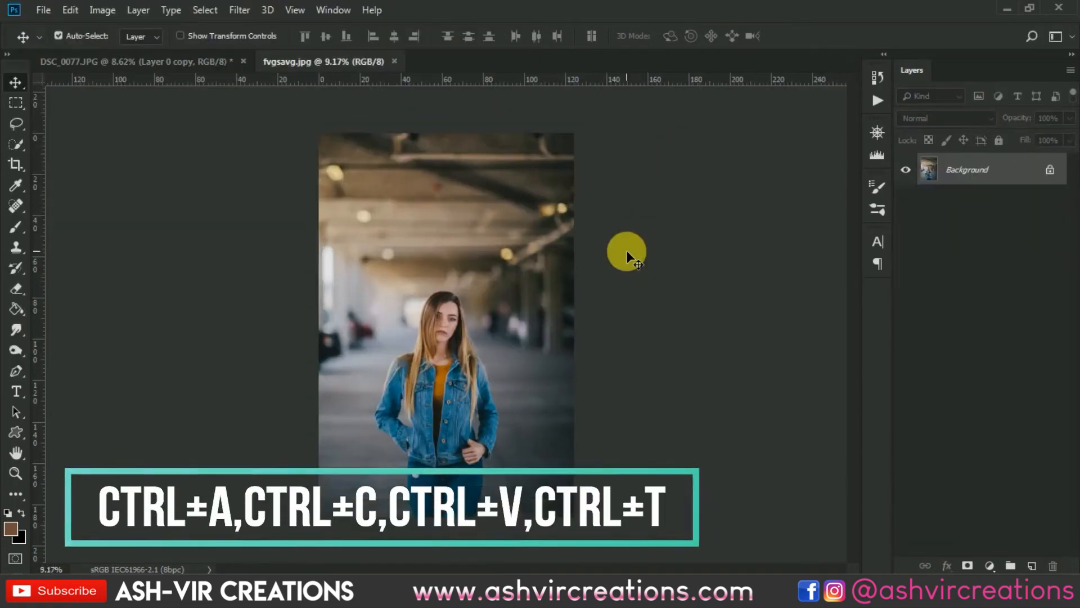
# - Drag the fvgsavg.jpg image into the DSC_0077.JPG document as a new layer
pyautogui.scroll(-1, 636, 248)
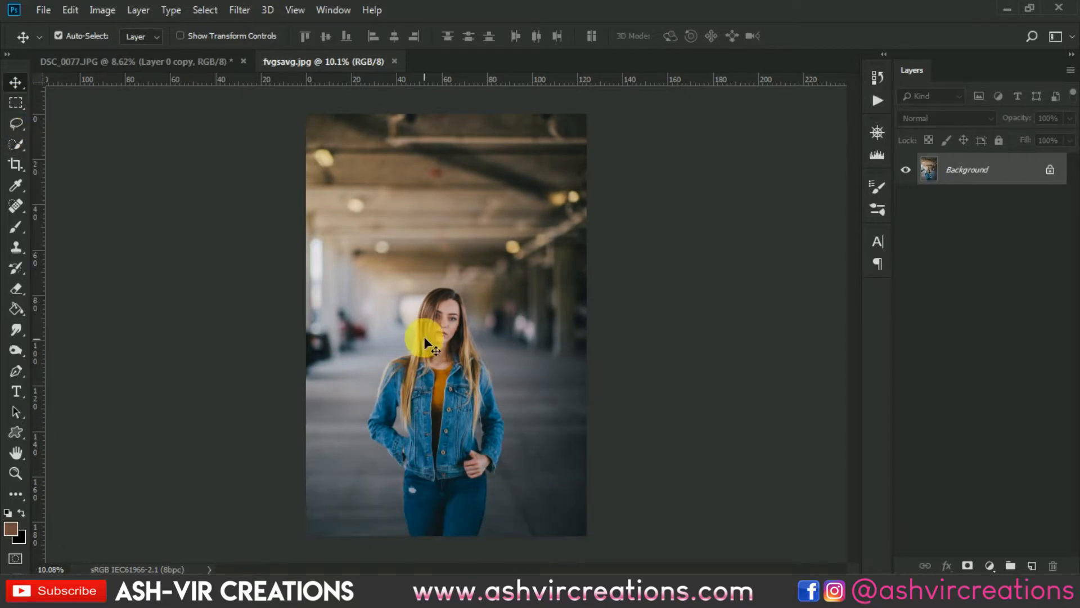
pyautogui.moveTo(427, 272); pyautogui.dragTo(470, 241)
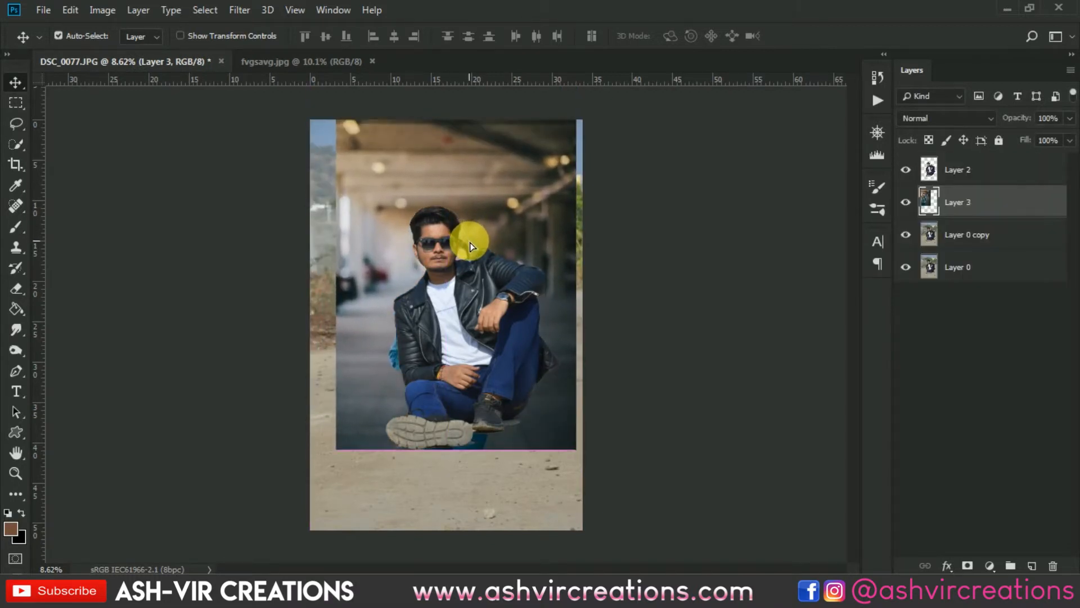
# - Scale the new background layer to about 105% and reposition it over the photo, then commit the transform
pyautogui.scroll(3, 469, 239)
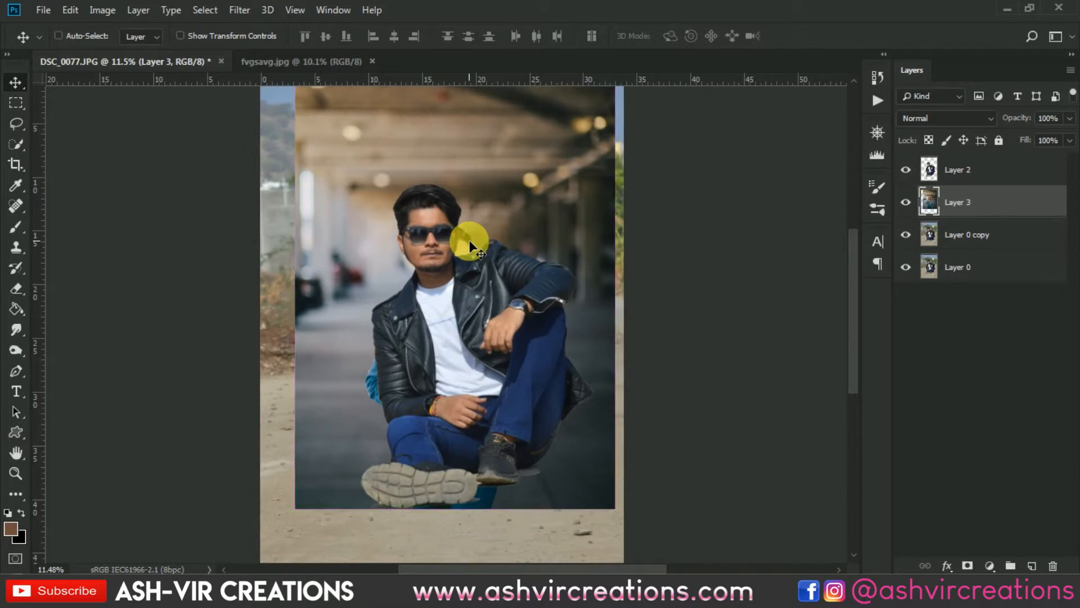
pyautogui.hotkey('ctrl', 't')
pyautogui.scroll(-3, 470, 240)
pyautogui.moveTo(575, 90); pyautogui.dragTo(631, 120)
pyautogui.scroll(3, 540, 219)
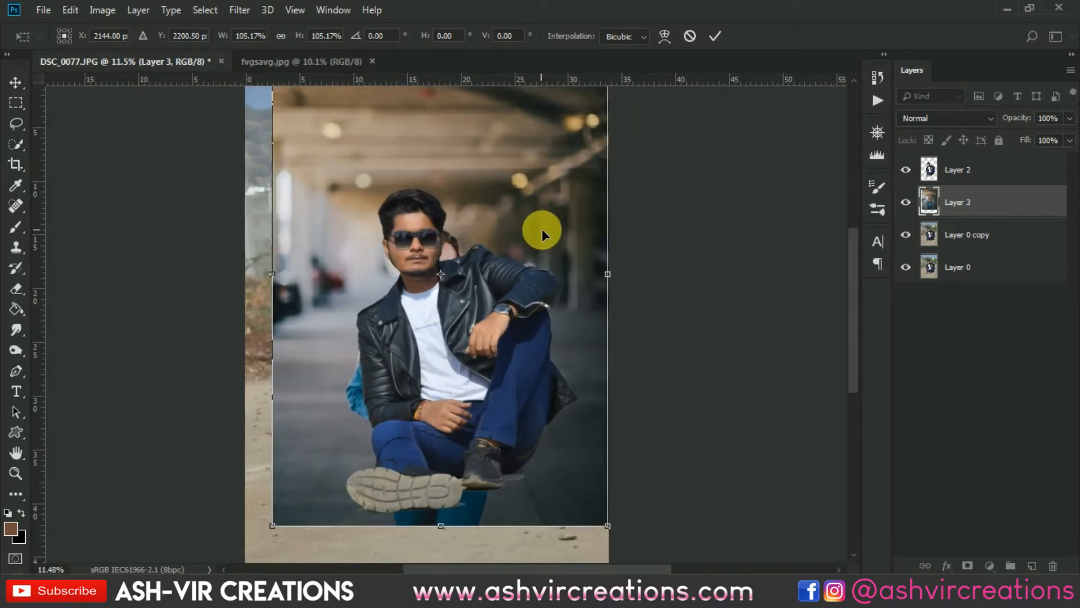
pyautogui.moveTo(542, 228); pyautogui.dragTo(581, 259)
pyautogui.scroll(1, 561, 252)
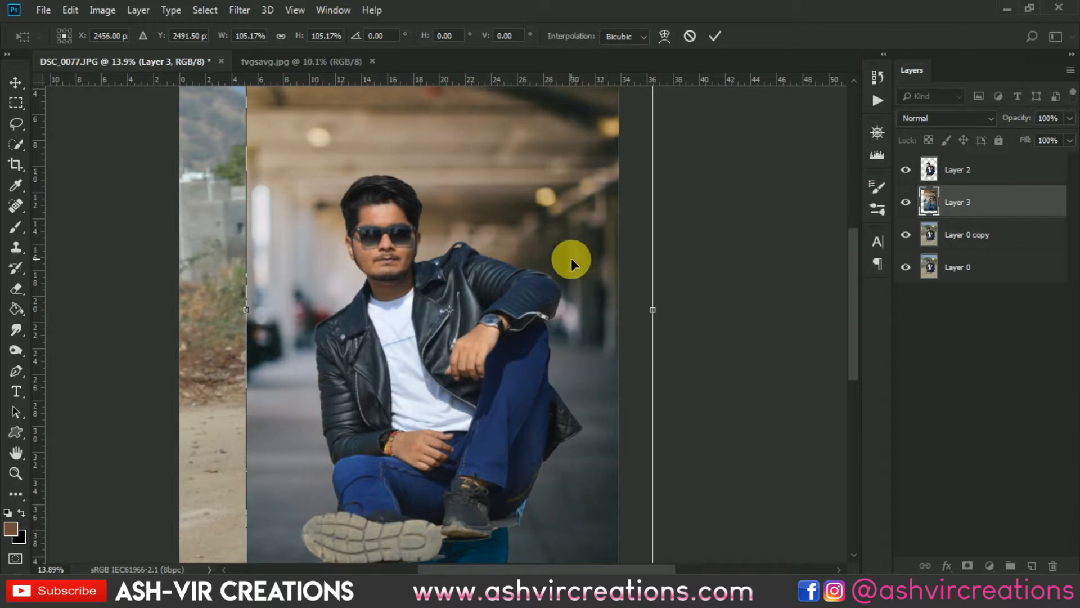
pyautogui.press('Return')
# - Load the new background layer's outline as a selection, then deselect it
pyautogui.scroll(-1, 572, 258)
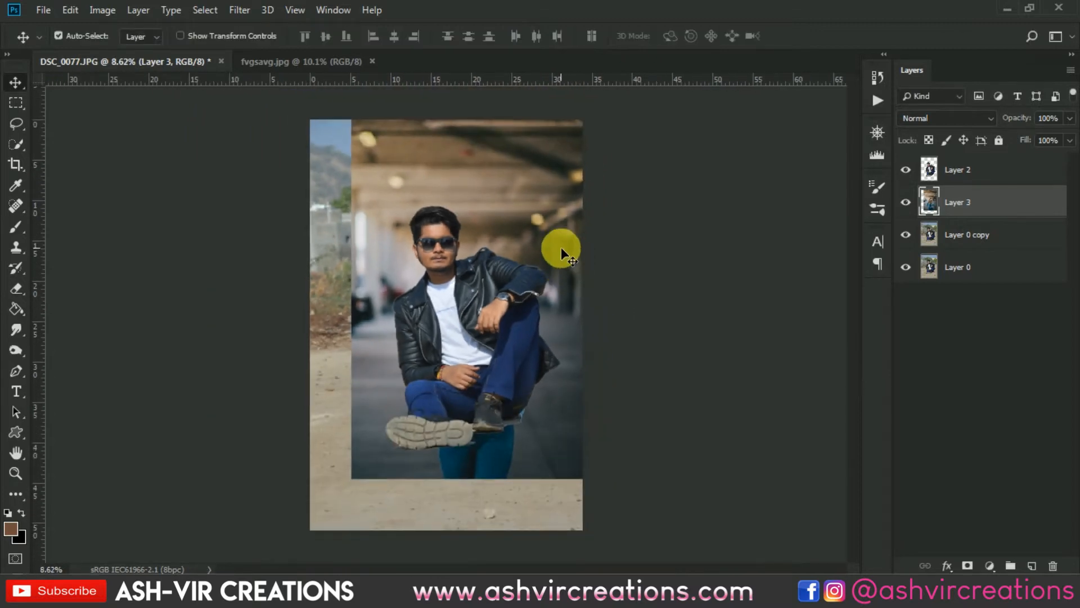
pyautogui.keyDown('ctrl'); pyautogui.click(931, 203); pyautogui.keyUp('ctrl')
pyautogui.scroll(-2, 599, 234)
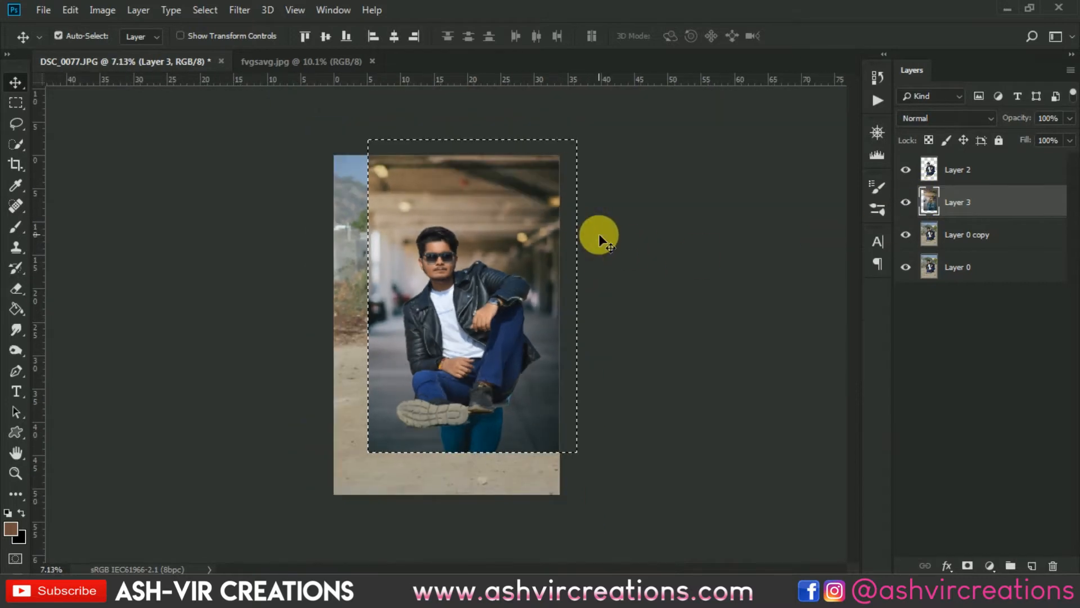
pyautogui.hotkey('ctrl', '+')
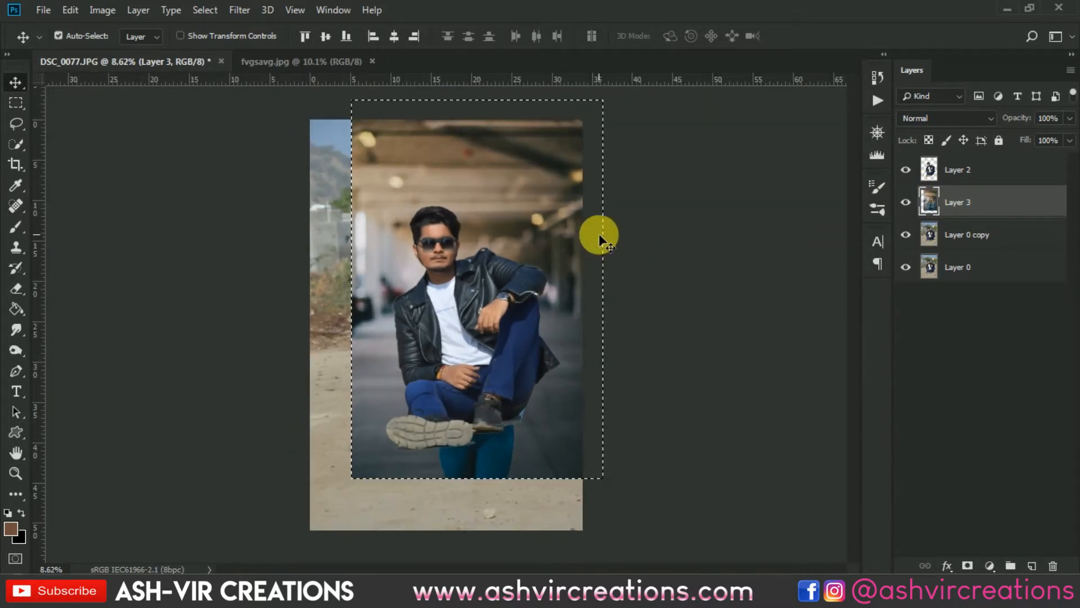
pyautogui.hotkey('ctrl', 'd')
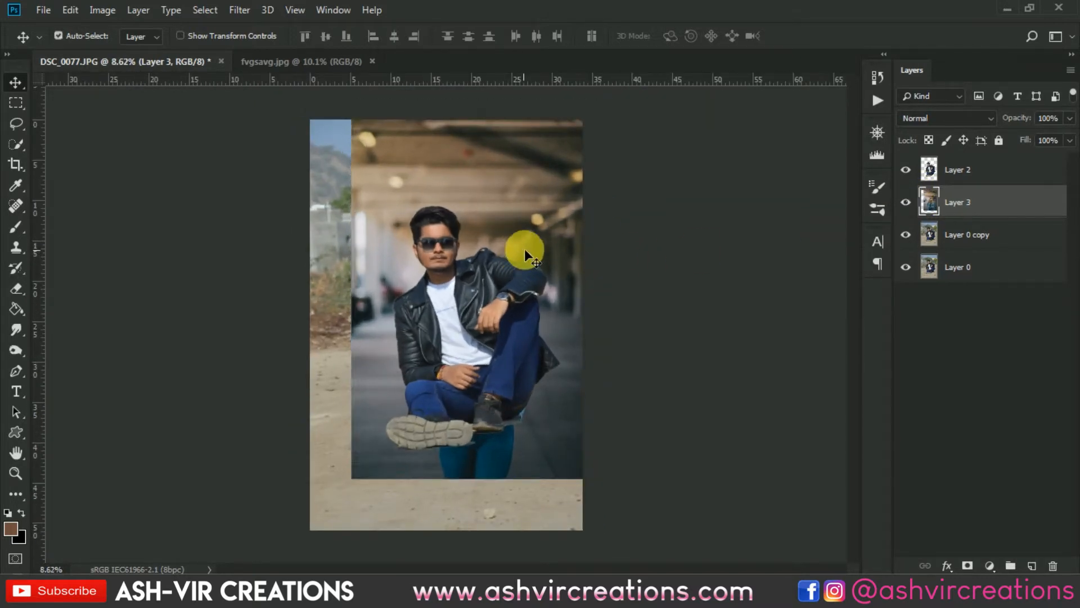
# - Free-transform the background layer, scaling it down to about 96%
pyautogui.scroll(1, 525, 246)
pyautogui.hotkey('ctrl', 't')
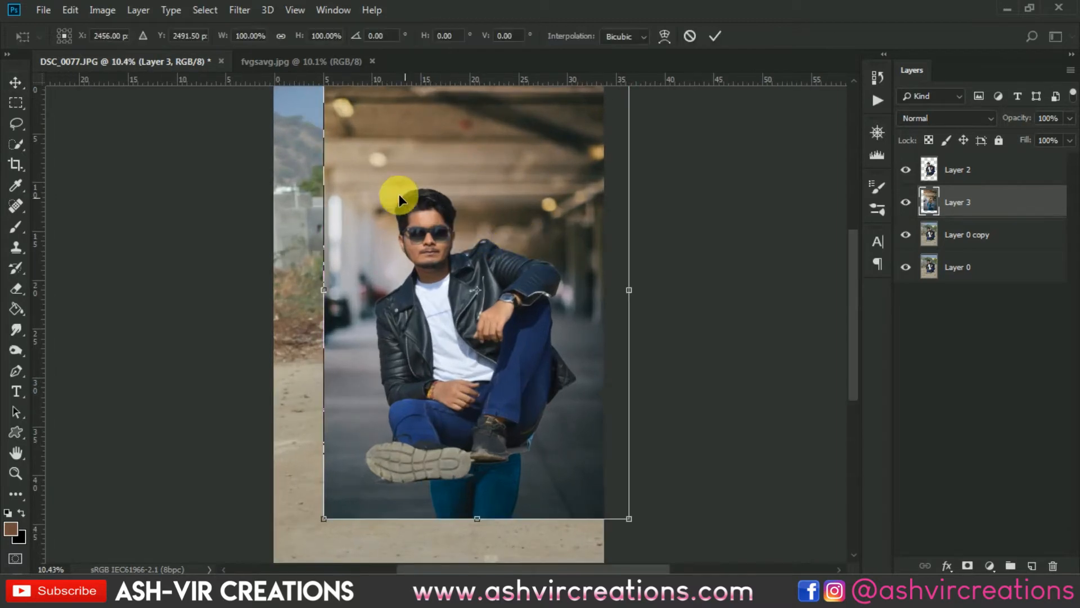
pyautogui.scroll(-2, 372, 185)
pyautogui.moveTo(368, 139); pyautogui.dragTo(357, 122)
pyautogui.scroll(2, 437, 218)
pyautogui.moveTo(509, 225); pyautogui.dragTo(509, 241)
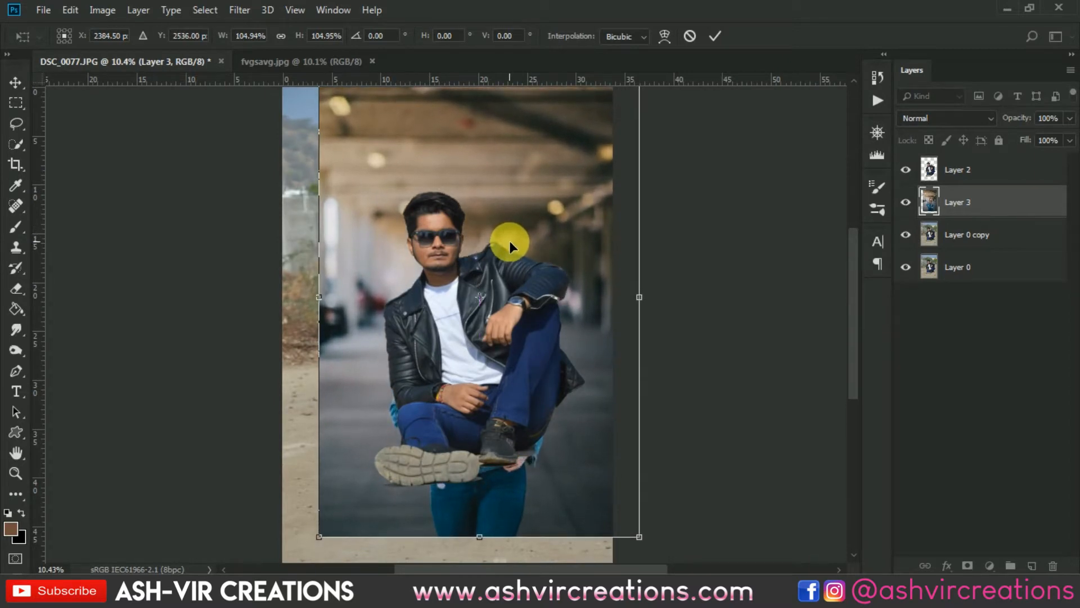
pyautogui.hotkey('ctrl', '0')
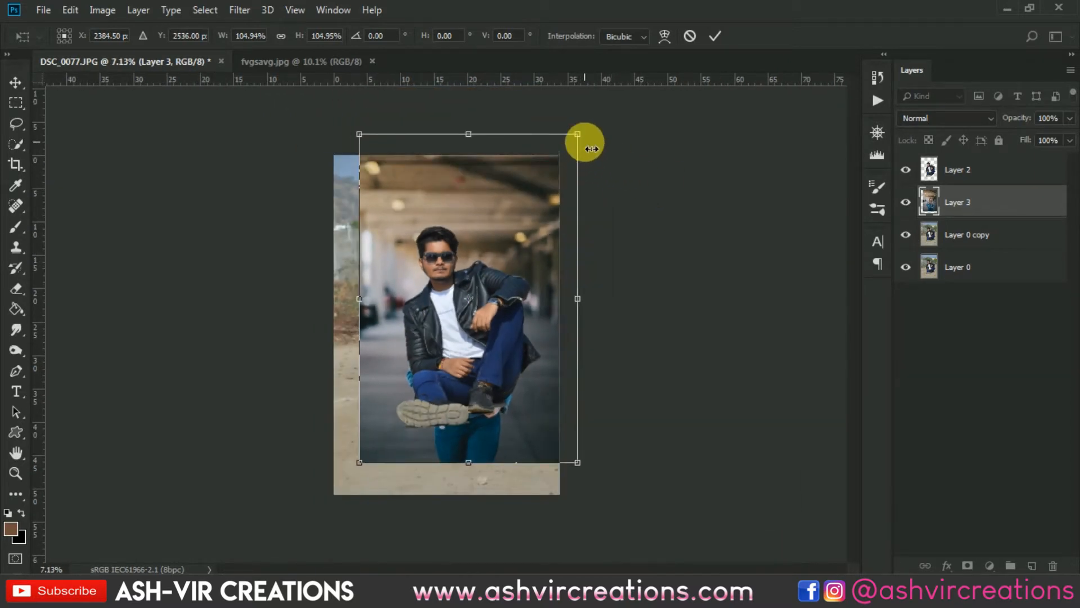
pyautogui.moveTo(577, 135); pyautogui.dragTo(568, 155)
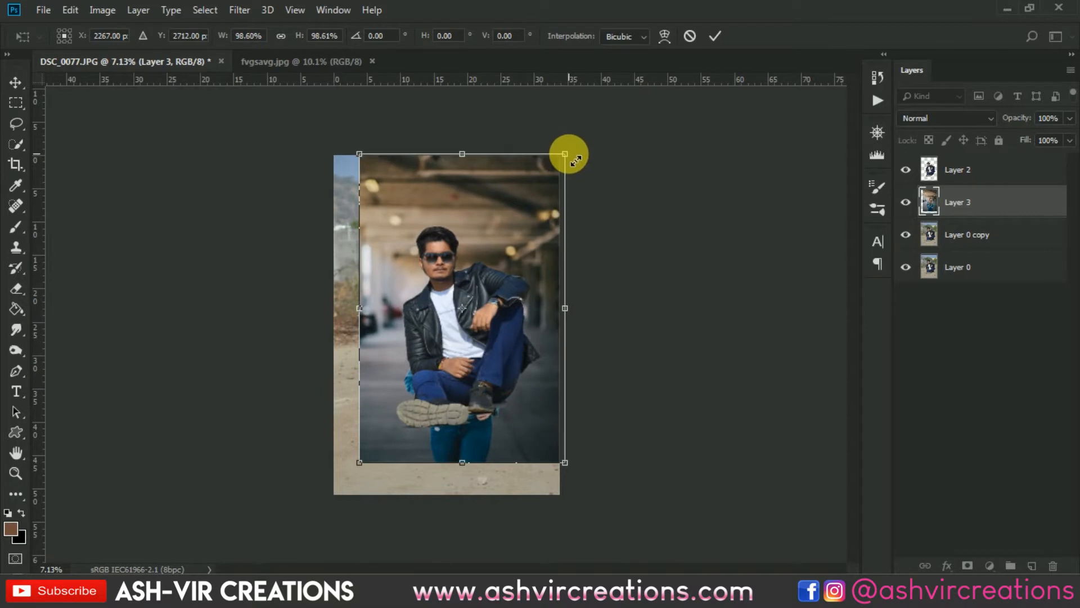
pyautogui.moveTo(374, 467); pyautogui.dragTo(381, 463)
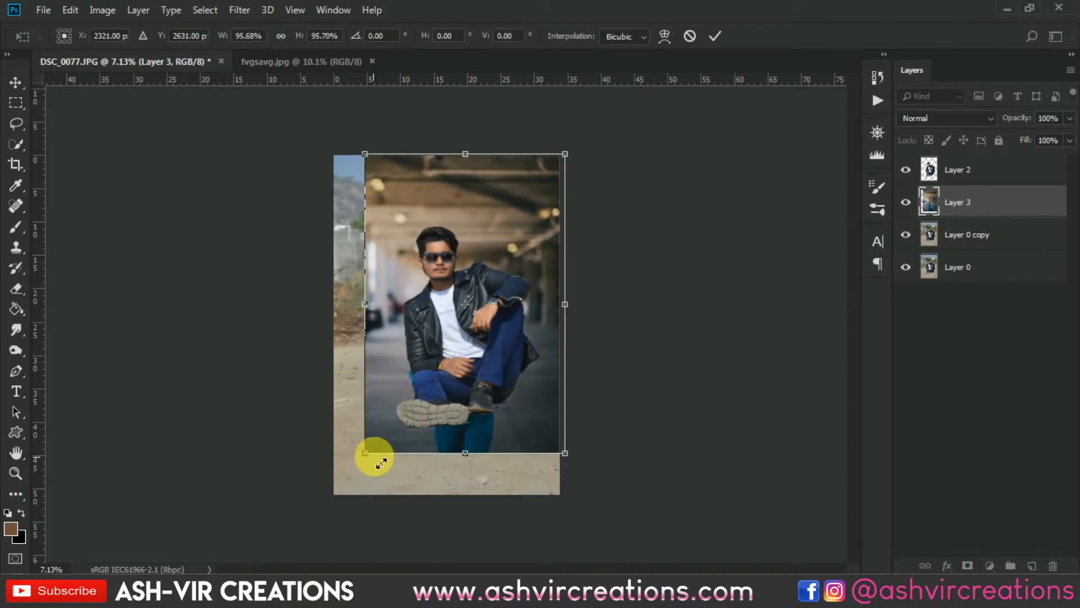
# - Nudge the background layer slightly right and commit the transform
pyautogui.scroll(1, 469, 319)
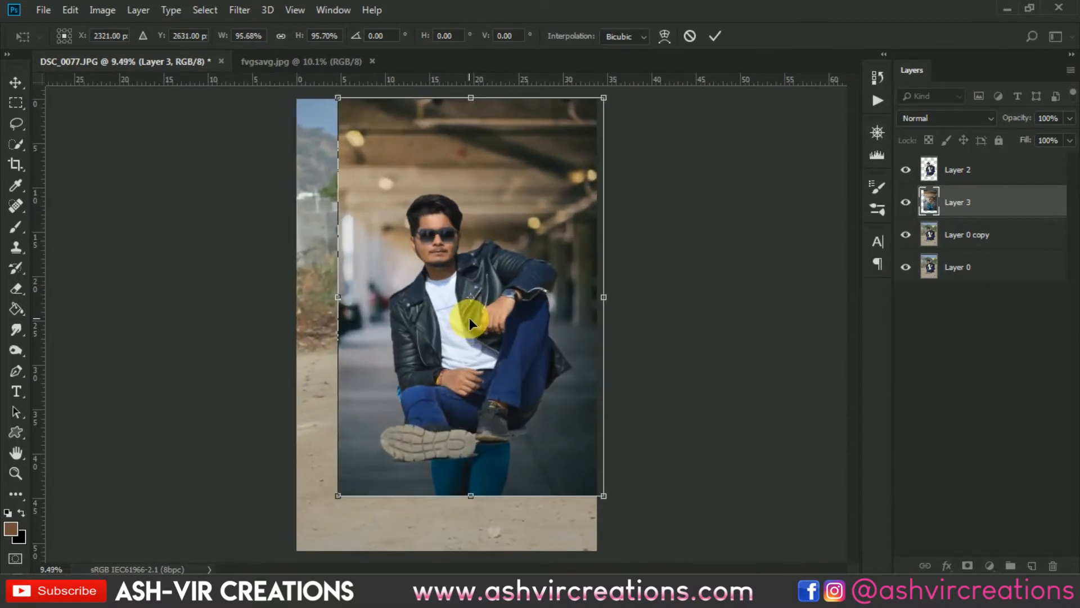
pyautogui.scroll(1, 469, 317)
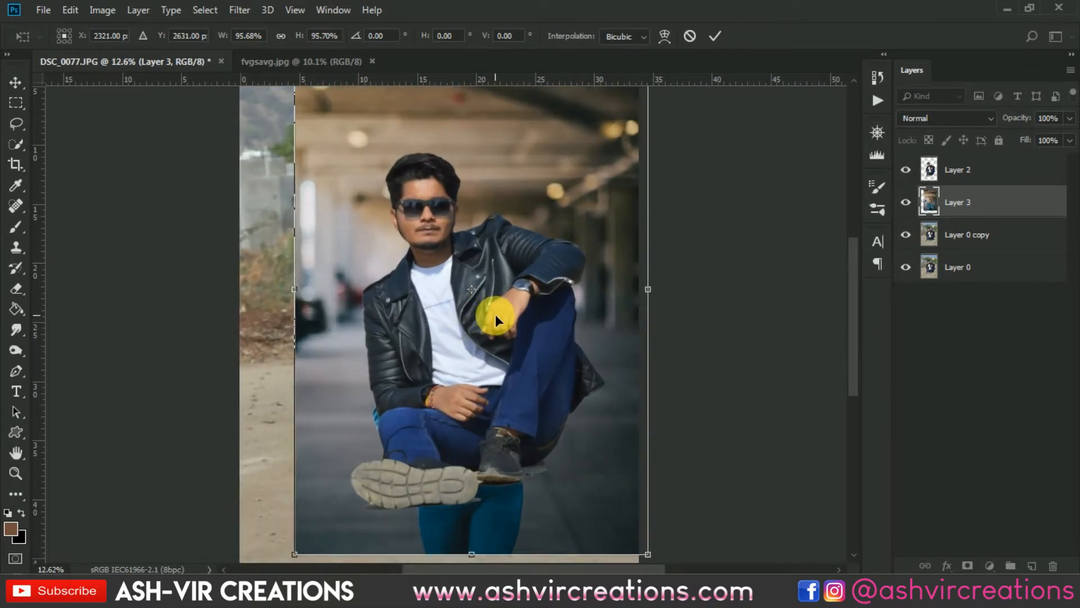
pyautogui.hotkey('shift', 'Right')
pyautogui.hotkey('shift', 'Right')
pyautogui.hotkey('shift', 'Right')
pyautogui.hotkey('shift', 'Right')
pyautogui.hotkey('shift', 'Right')
pyautogui.hotkey('shift', 'Right')
pyautogui.hotkey('shift', 'Right')
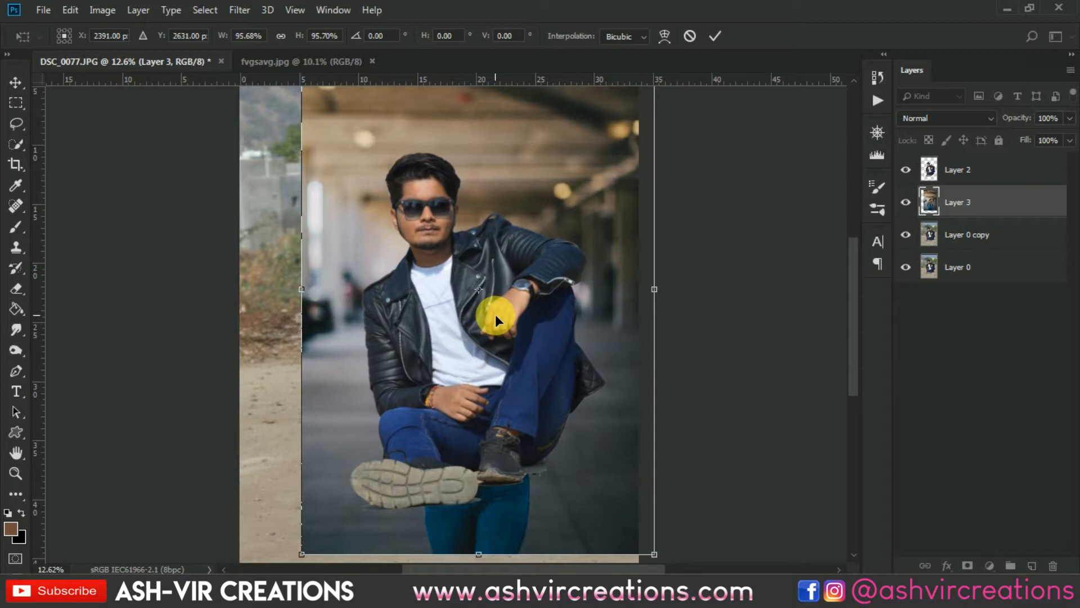
pyautogui.press('Return')
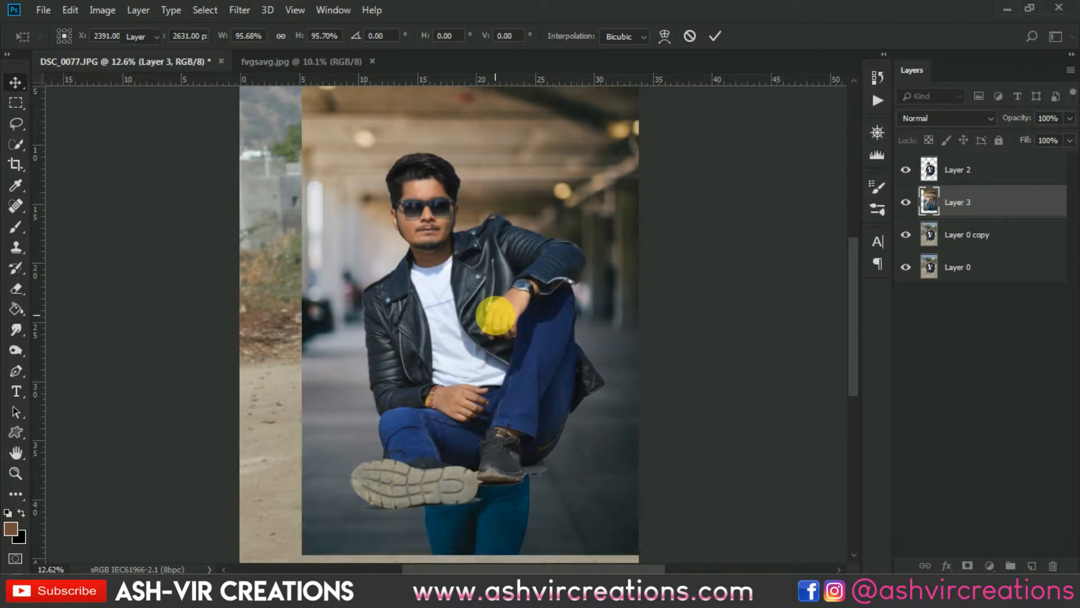
# - Try cropping the canvas to the background layer's outline, then undo the crop
pyautogui.scroll(-1, 496, 314)
pyautogui.scroll(1, 478, 286)
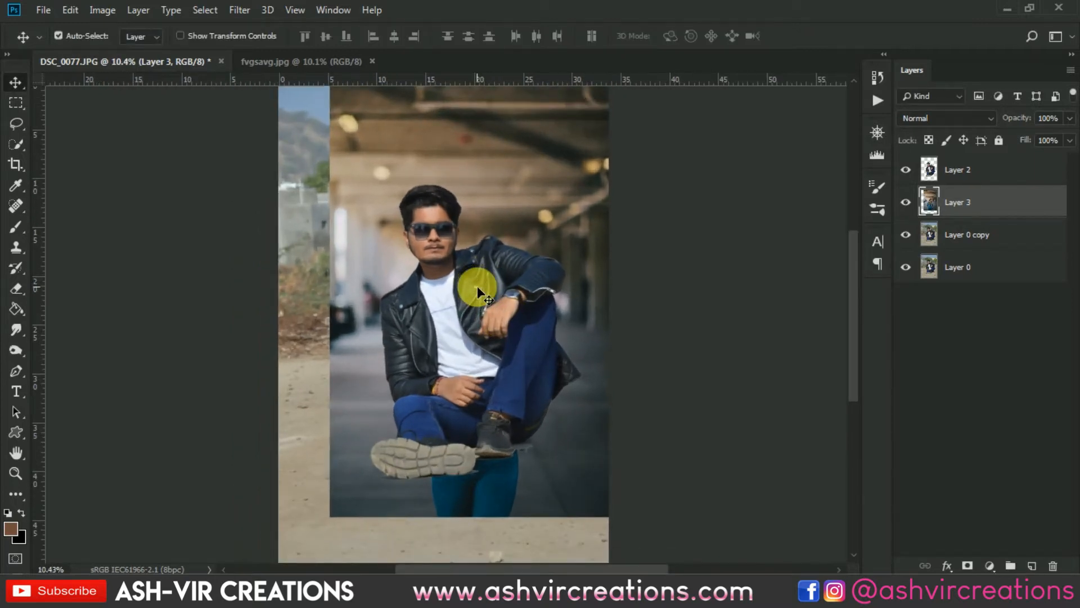
pyautogui.scroll(-1, 477, 286)
pyautogui.scroll(1, 477, 284)
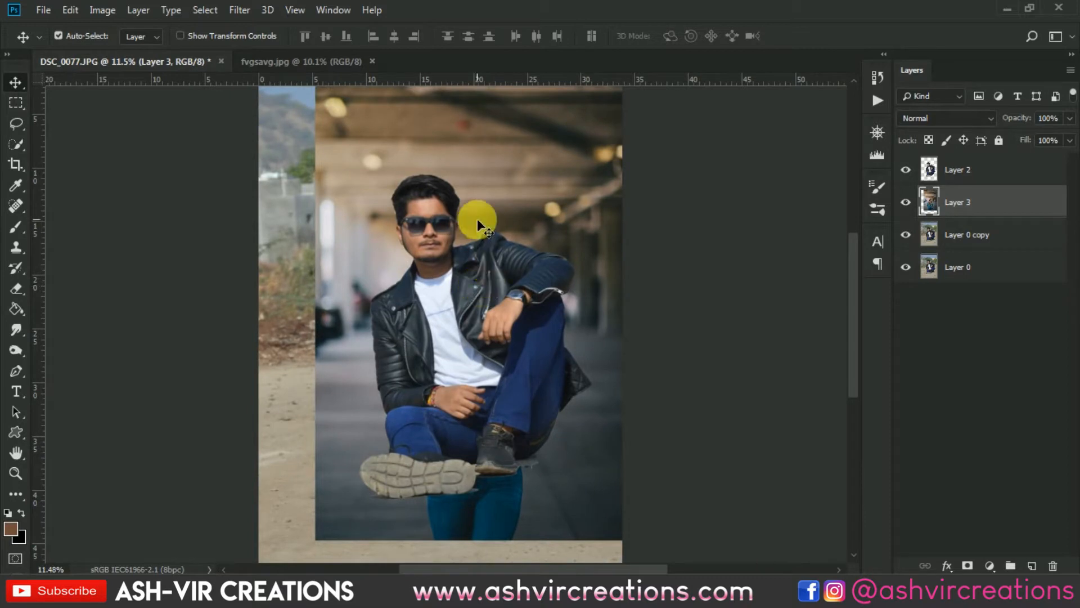
pyautogui.scroll(-1, 506, 213)
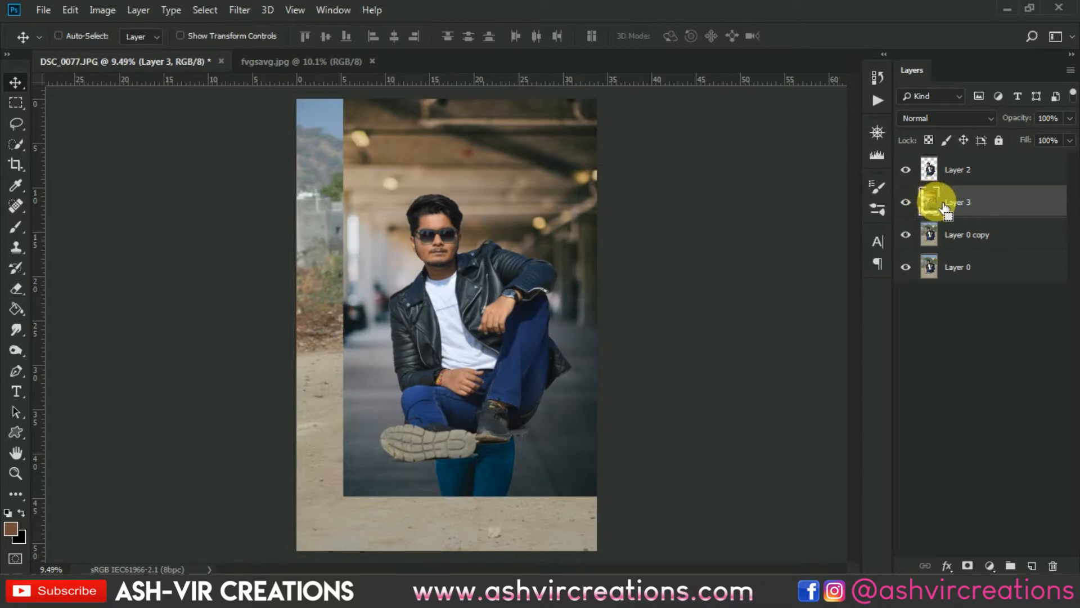
pyautogui.keyDown('ctrl'); pyautogui.click(944, 207); pyautogui.keyUp('ctrl')
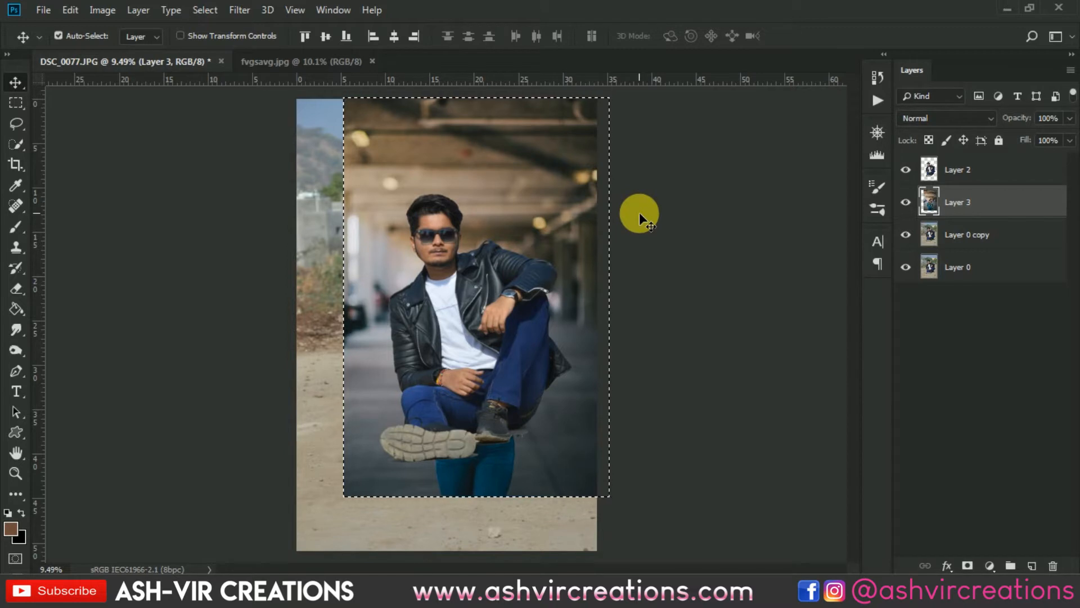
pyautogui.press('c')
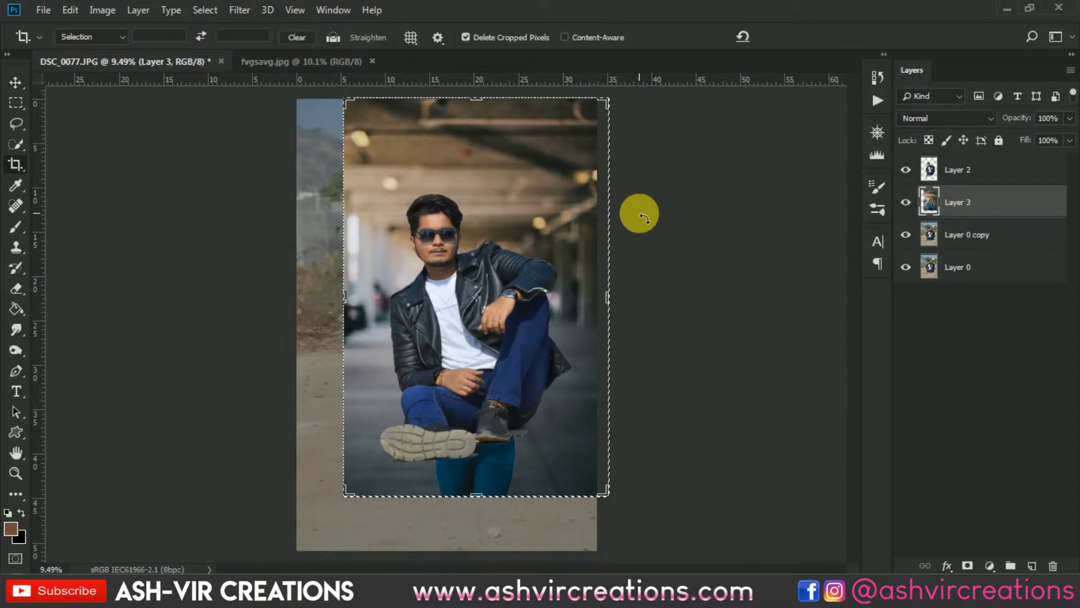
pyautogui.press('Return')
pyautogui.press('Return')
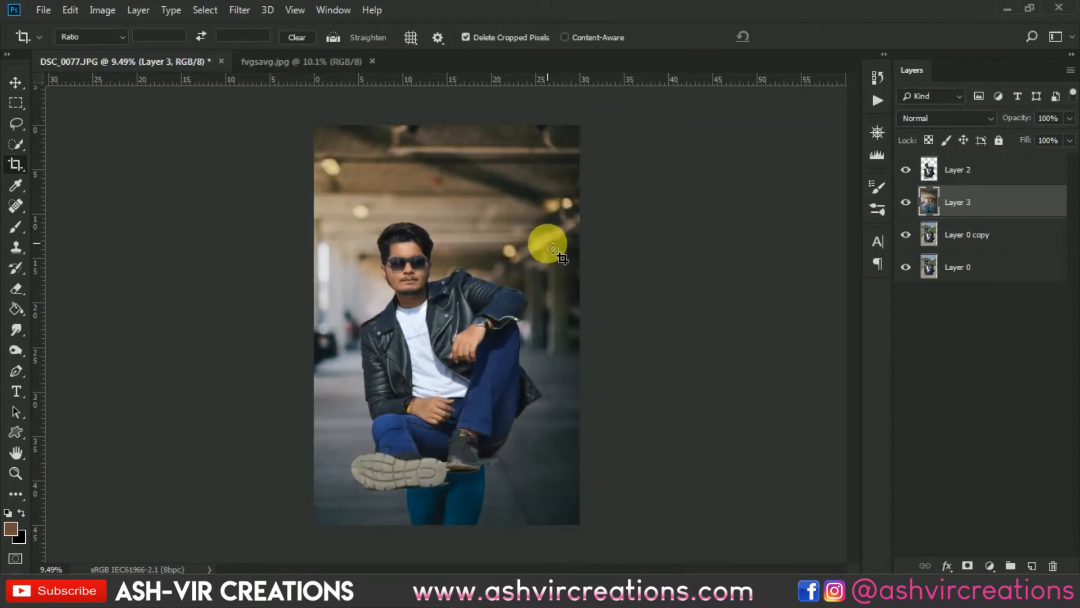
pyautogui.press('v')
pyautogui.scroll(2, 504, 293)
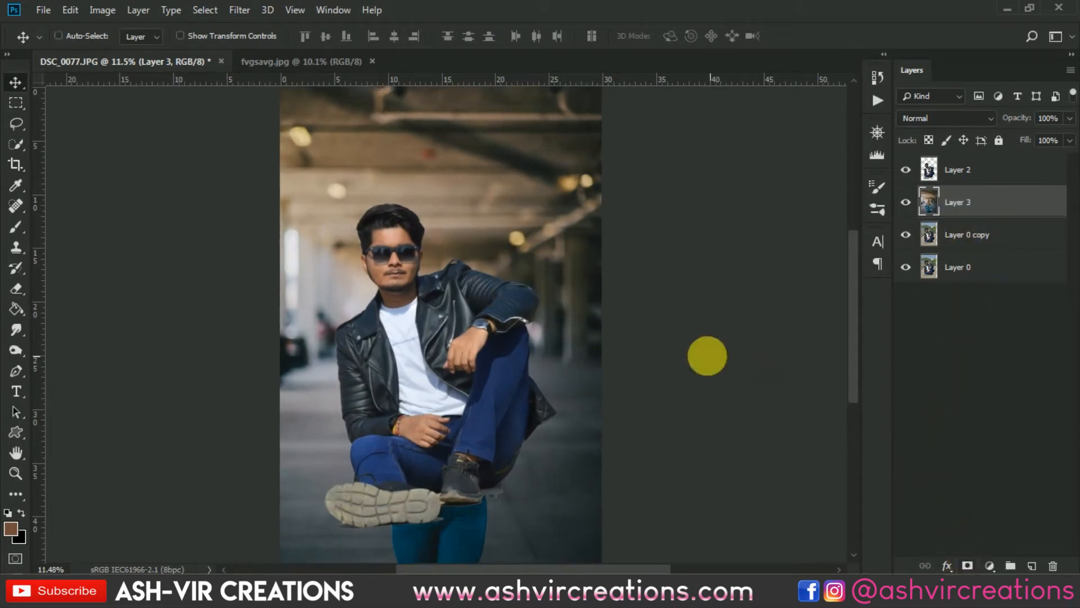
pyautogui.hotkey('ctrl', 'z')
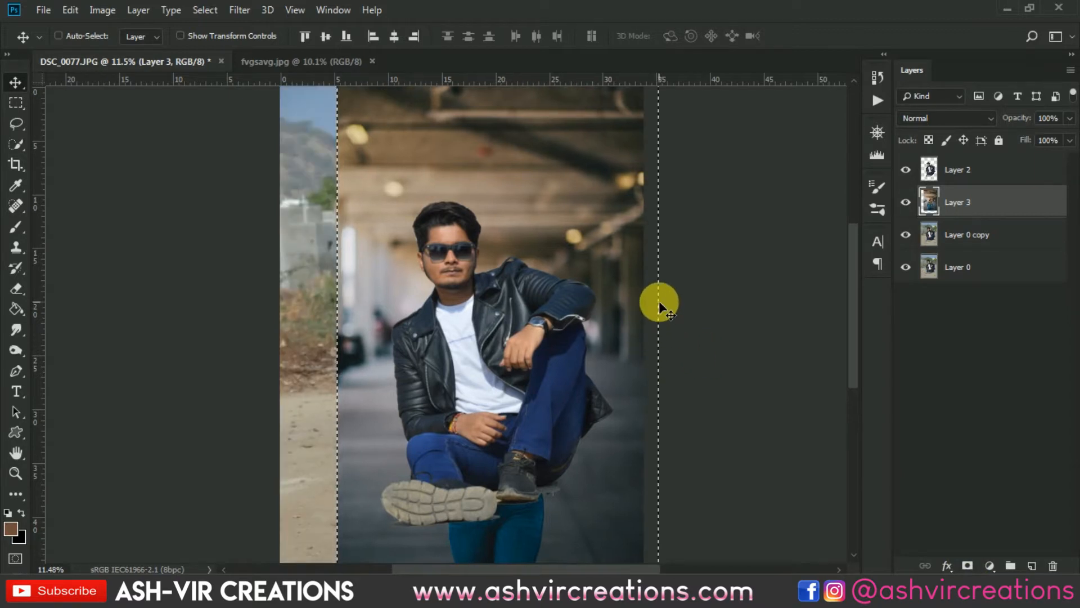
# - Deselect and nudge the background layer horizontally to fine-tune its position
pyautogui.hotkey('ctrl', 'd')
pyautogui.hotkey('shift', 'Left')
pyautogui.hotkey('shift', 'Left')
pyautogui.hotkey('shift', 'Left')
pyautogui.hotkey('shift', 'Left')
pyautogui.hotkey('shift', 'Left')
pyautogui.hotkey('shift', 'Left')
pyautogui.hotkey('shift', 'Left')
pyautogui.hotkey('shift', 'Left')
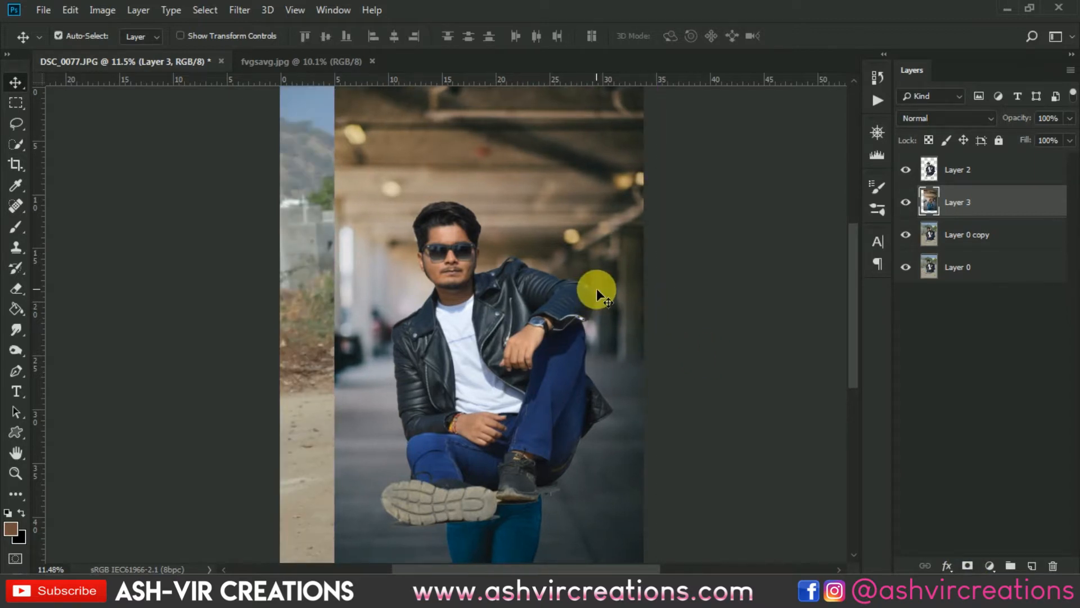
pyautogui.hotkey('shift', 'Left')
pyautogui.hotkey('shift', 'Right')
pyautogui.hotkey('shift', 'Right')
pyautogui.hotkey('shift', 'Right')
pyautogui.hotkey('shift', 'Right')
pyautogui.hotkey('shift', 'Right')
pyautogui.hotkey('shift', 'Right')
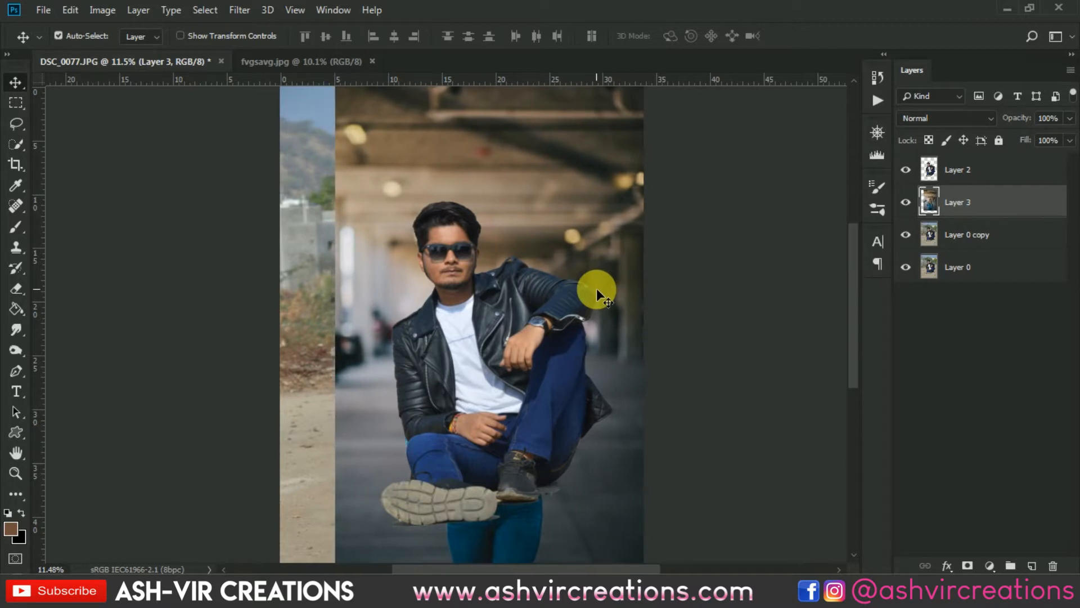
pyautogui.hotkey('shift', 'Left')
pyautogui.hotkey('shift', 'Right')
pyautogui.hotkey('ctrl', '-')
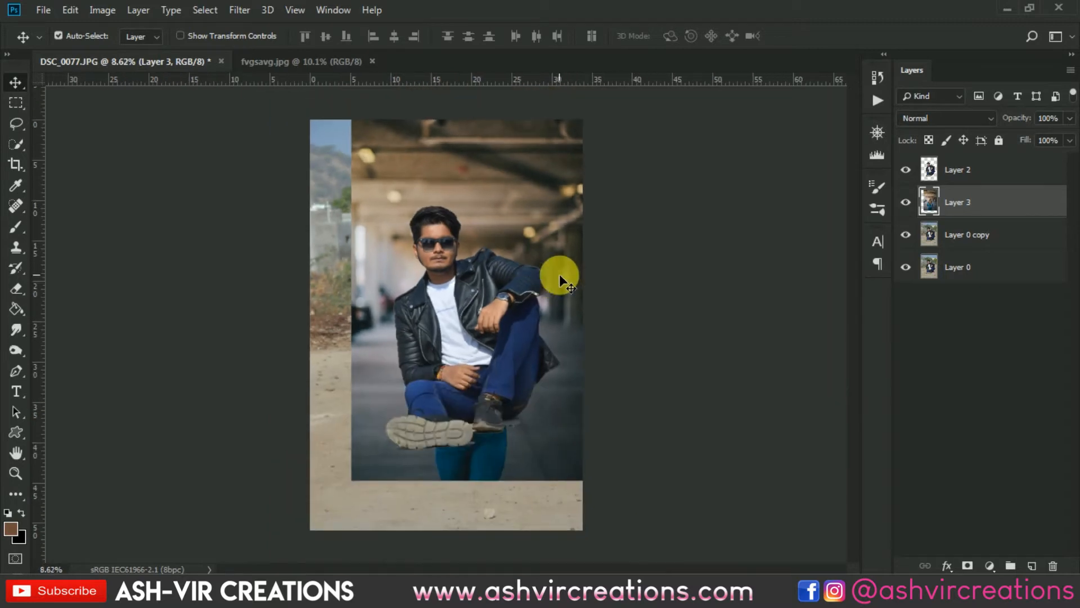
# - Crop the canvas to the background layer's outline
pyautogui.keyDown('ctrl'); pyautogui.click(929, 204); pyautogui.keyUp('ctrl')
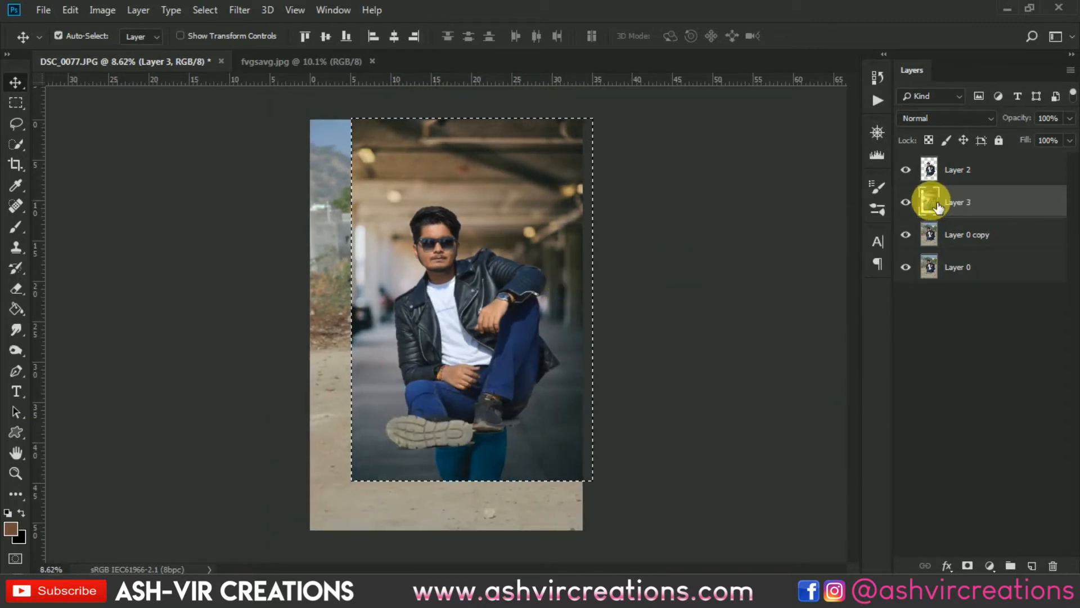
pyautogui.press('c')
pyautogui.press('Return')
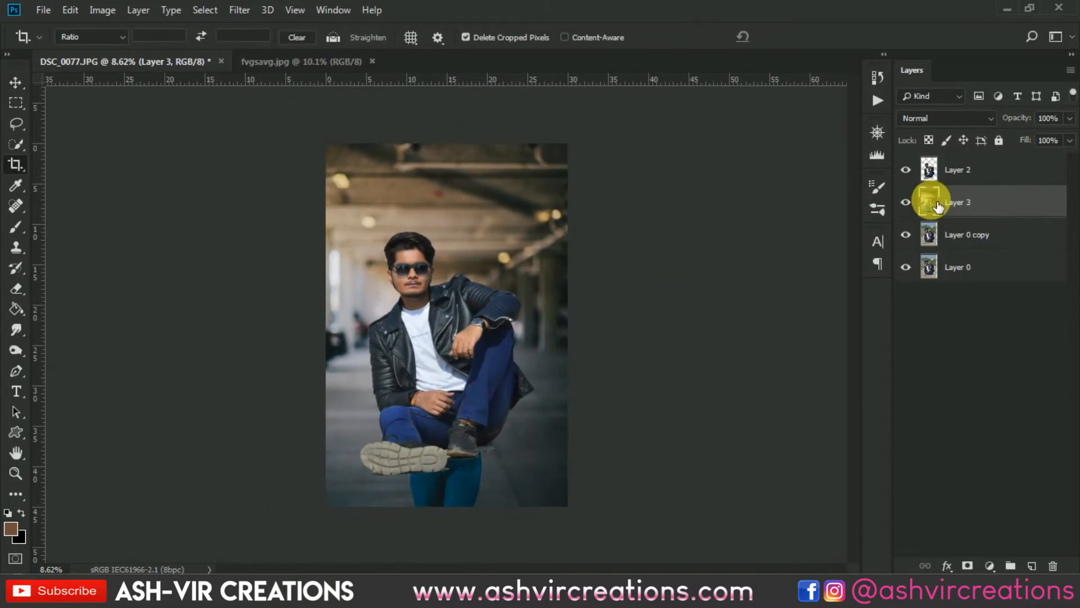
pyautogui.press('v')
pyautogui.scroll(2, 622, 354)
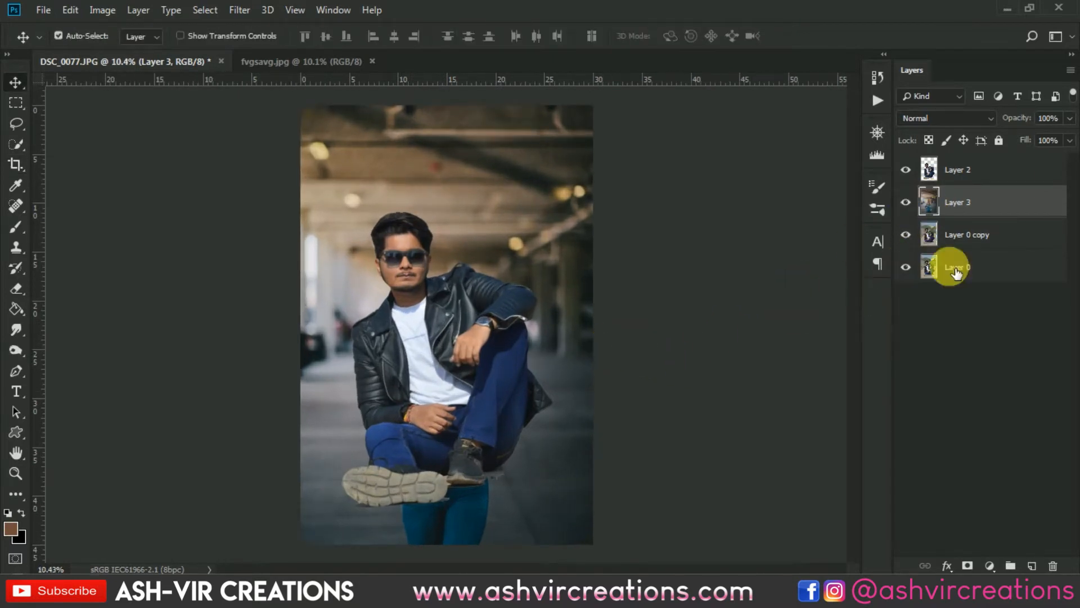
# - Add a layer mask to the background layer and pick the Soft Round brush
pyautogui.click(969, 566)
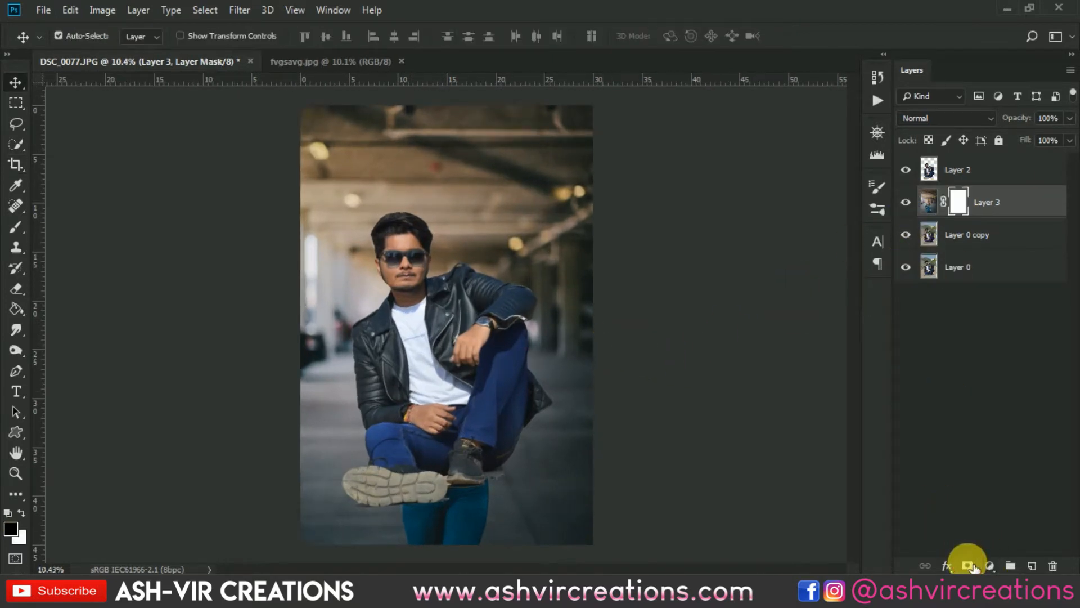
pyautogui.click(24, 224)
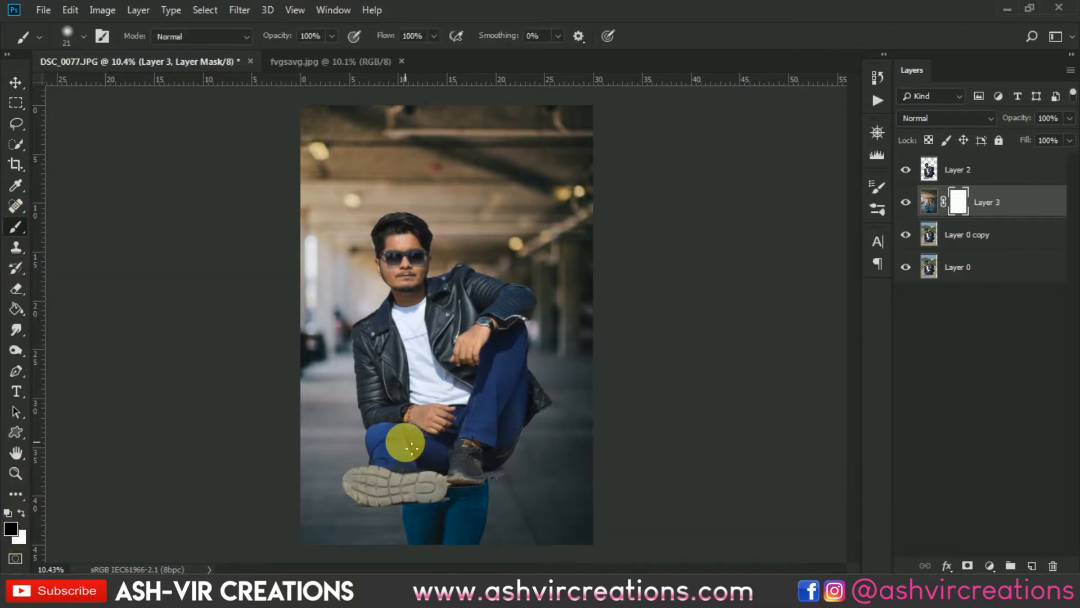
pyautogui.rightClick(417, 446)
pyautogui.click(570, 354)
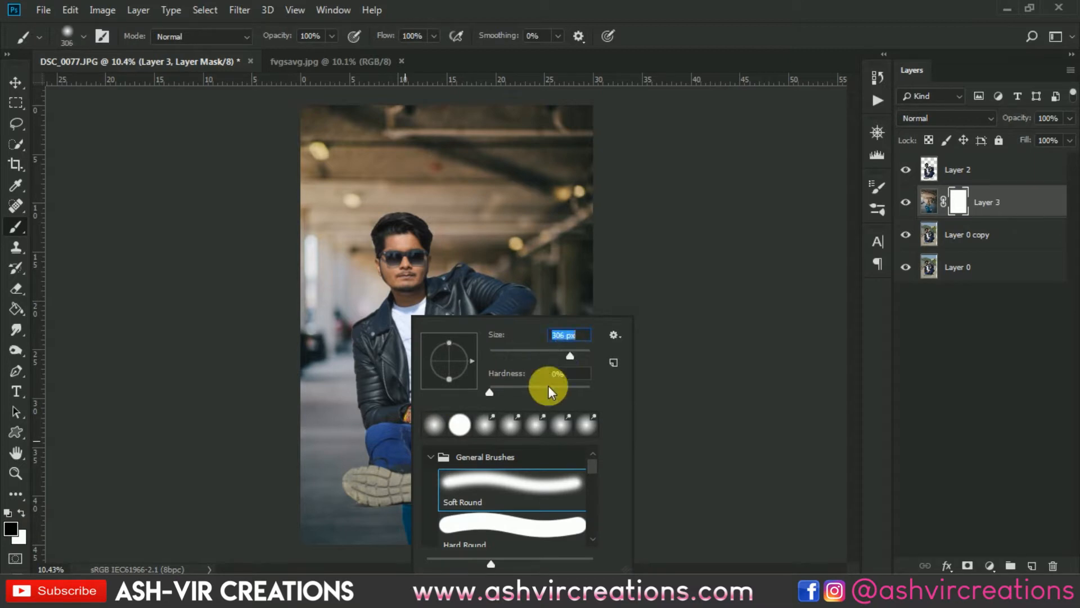
pyautogui.doubleClick(496, 488)
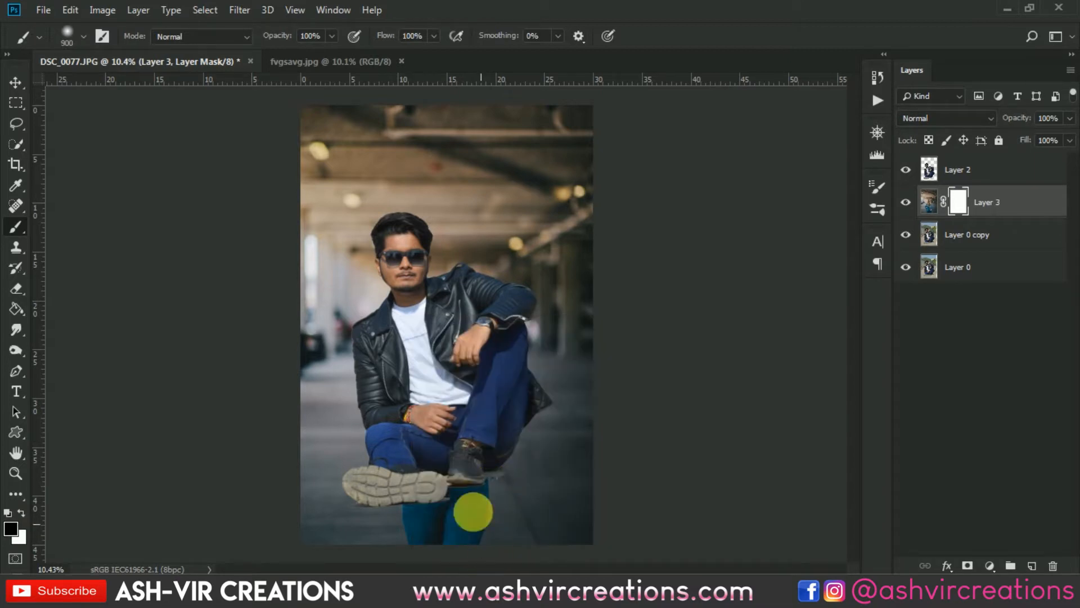
# - Paint black on the mask with a brush of about 1800 px to blend the bottom area around the feet
pyautogui.press(']')
pyautogui.press(']')
pyautogui.press(']')
pyautogui.press(']')
pyautogui.press(']')
pyautogui.press(']')
pyautogui.press(']')
pyautogui.press(']')
pyautogui.press(']')
pyautogui.press(']')
pyautogui.press(']')
pyautogui.press(']')
pyautogui.press(']')
pyautogui.press(']')
pyautogui.press(']')
pyautogui.scroll(-2, 467, 493)
pyautogui.press('[')
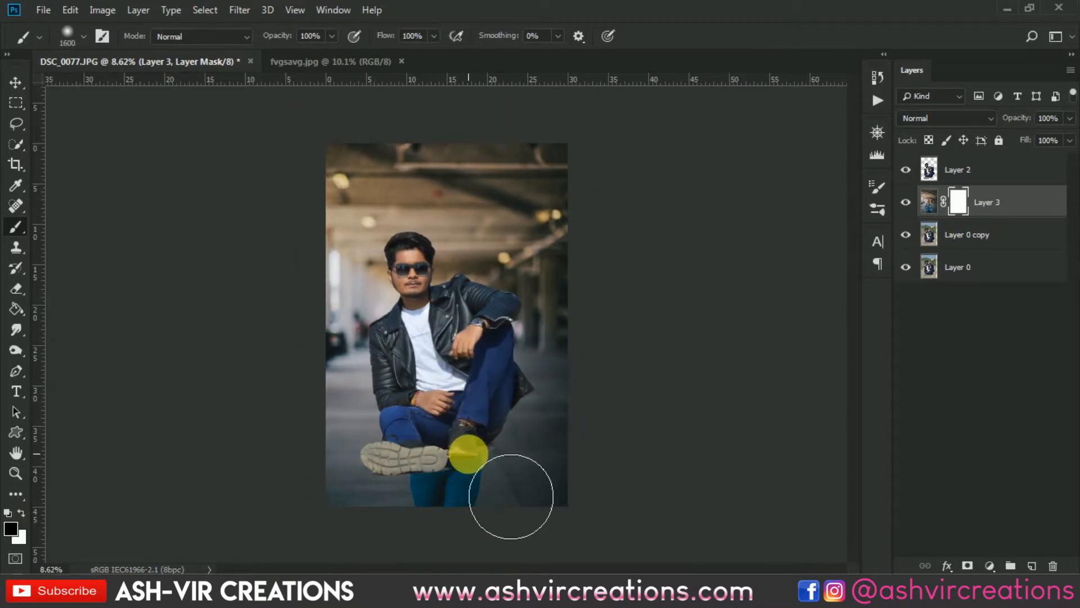
pyautogui.click(474, 471)
pyautogui.click(488, 467)
pyautogui.press(']')
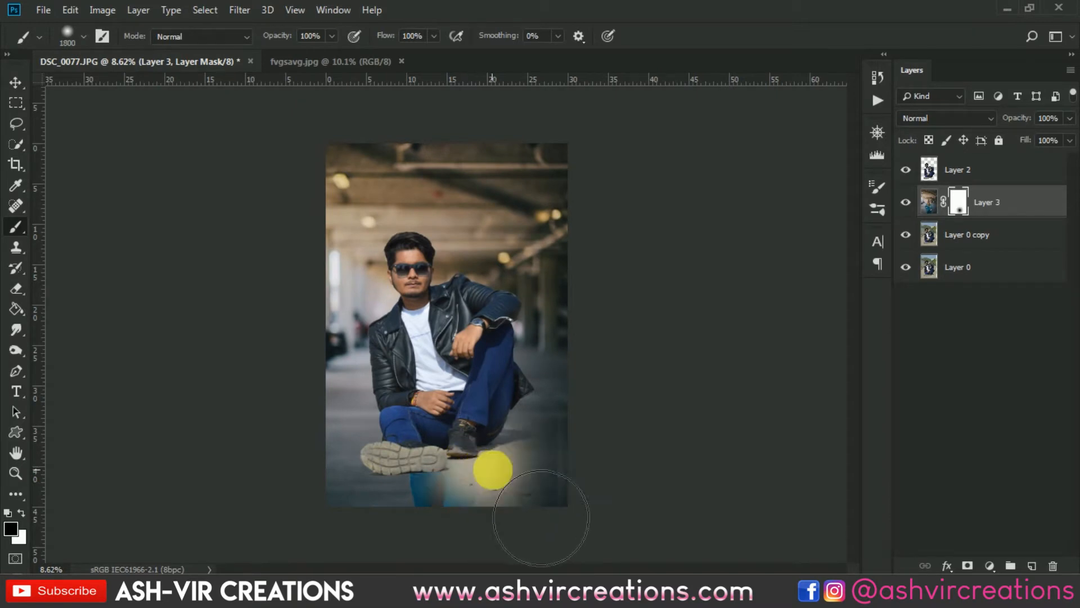
pyautogui.click(487, 450)
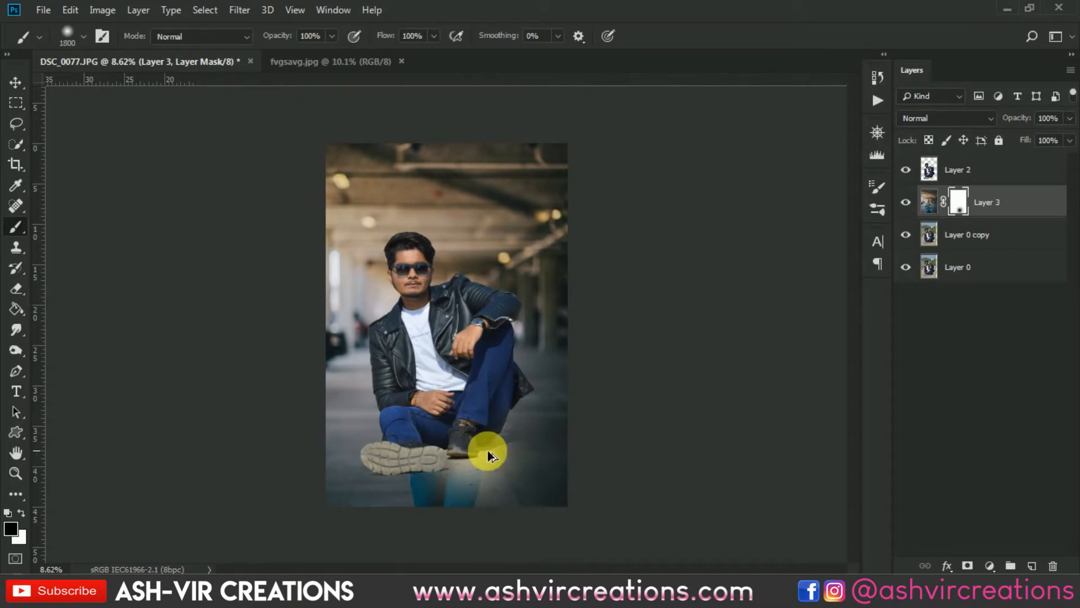
pyautogui.moveTo(465, 509)
pyautogui.mouseDown()
pyautogui.moveTo(461, 464)
pyautogui.moveTo(500, 458)
pyautogui.moveTo(447, 464)
pyautogui.moveTo(437, 487)
pyautogui.moveTo(426, 457)
pyautogui.moveTo(387, 453)
pyautogui.moveTo(439, 452)
pyautogui.mouseUp()
pyautogui.scroll(1, 439, 452)
pyautogui.scroll(-2, 441, 458)
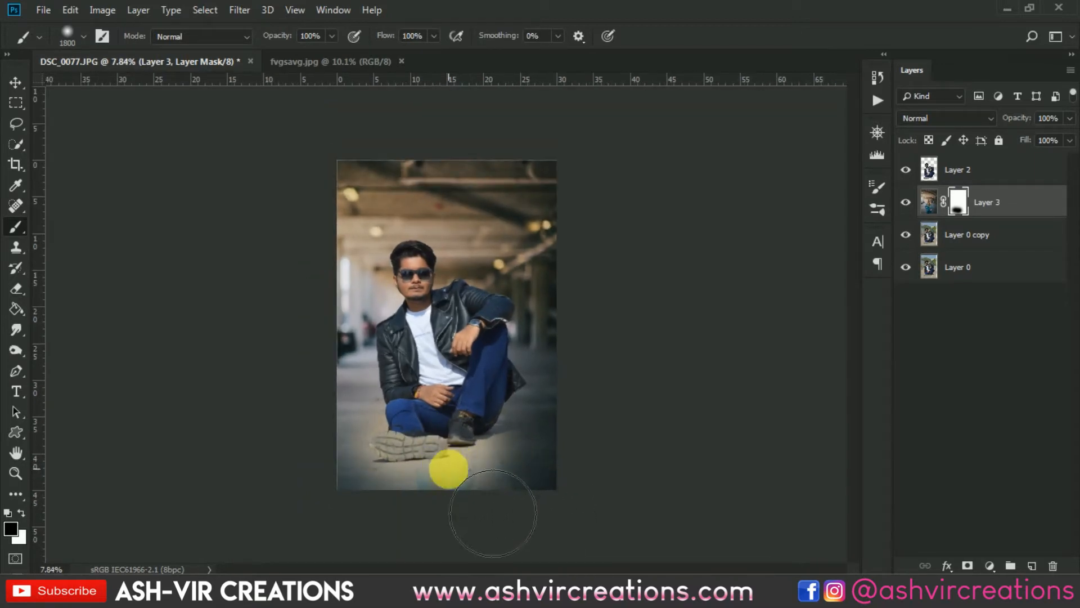
pyautogui.moveTo(492, 520)
pyautogui.mouseDown()
pyautogui.moveTo(469, 511)
pyautogui.moveTo(480, 516)
pyautogui.mouseUp()
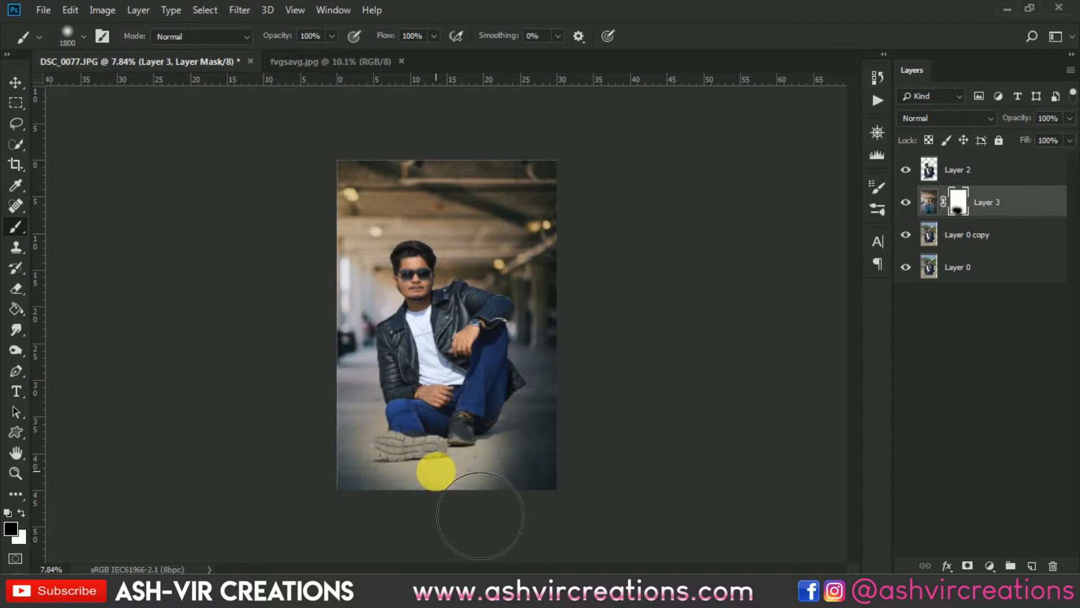
pyautogui.scroll(2, 436, 471)
pyautogui.scroll(-3, 434, 472)
pyautogui.moveTo(434, 472)
pyautogui.mouseDown()
pyautogui.moveTo(374, 471)
pyautogui.moveTo(370, 481)
pyautogui.moveTo(480, 458)
pyautogui.moveTo(468, 476)
pyautogui.mouseUp()
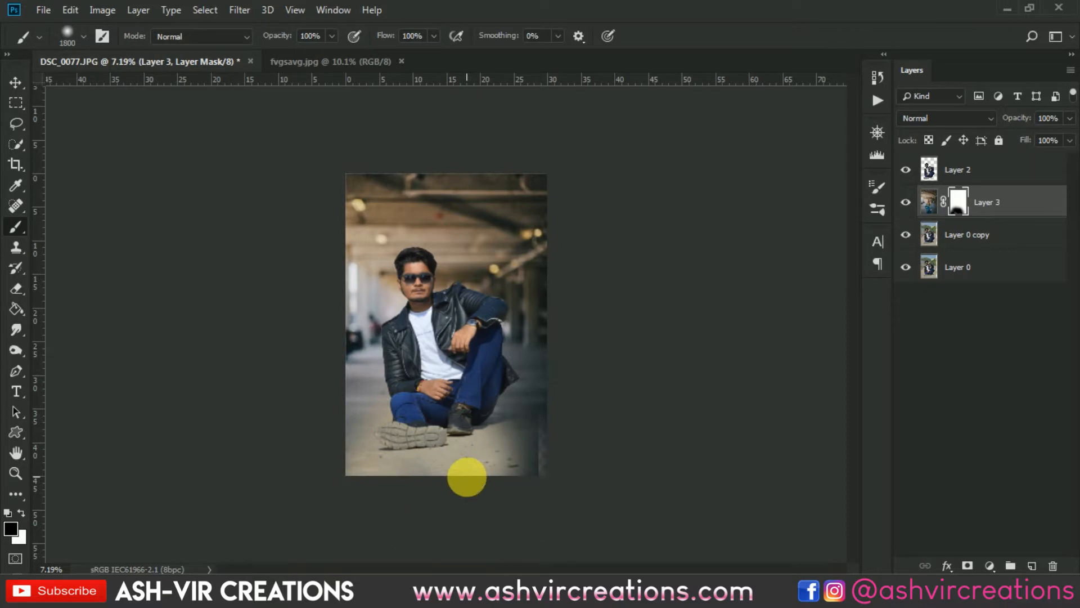
# - On Layer 0 copy, select the strip along the right edge and stretch it rightward to fill the transparent gap
pyautogui.press('v')
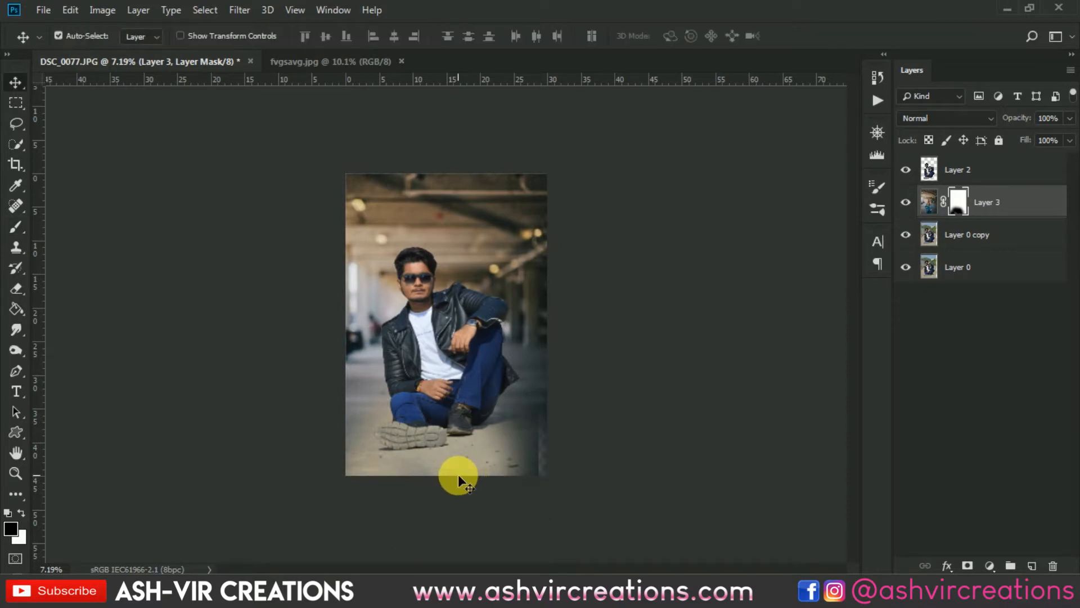
pyautogui.scroll(7, 458, 474)
pyautogui.moveTo(482, 430); pyautogui.dragTo(438, 324)
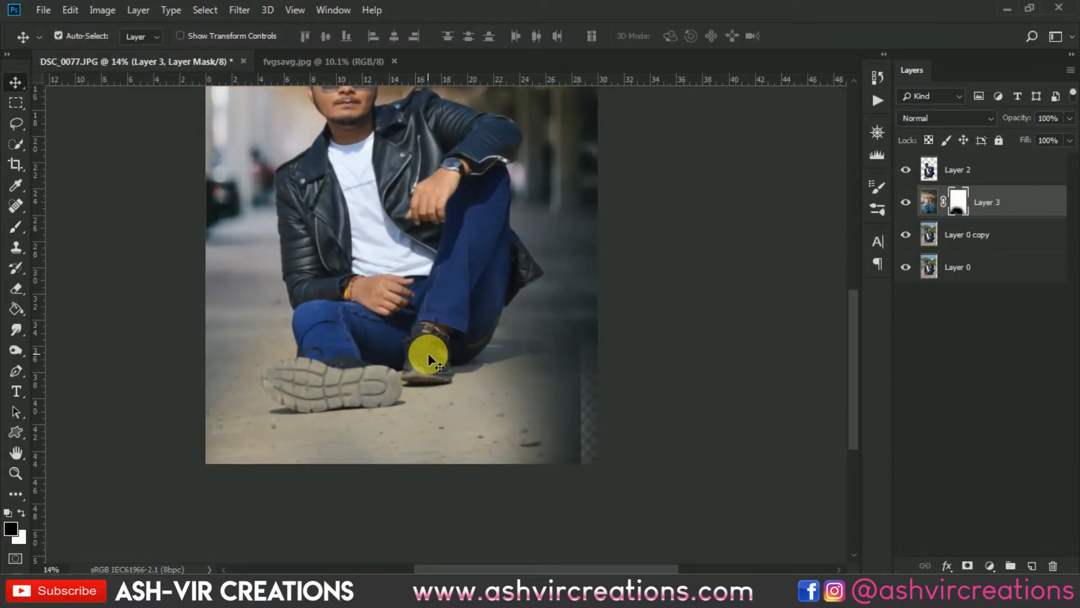
pyautogui.click(991, 234)
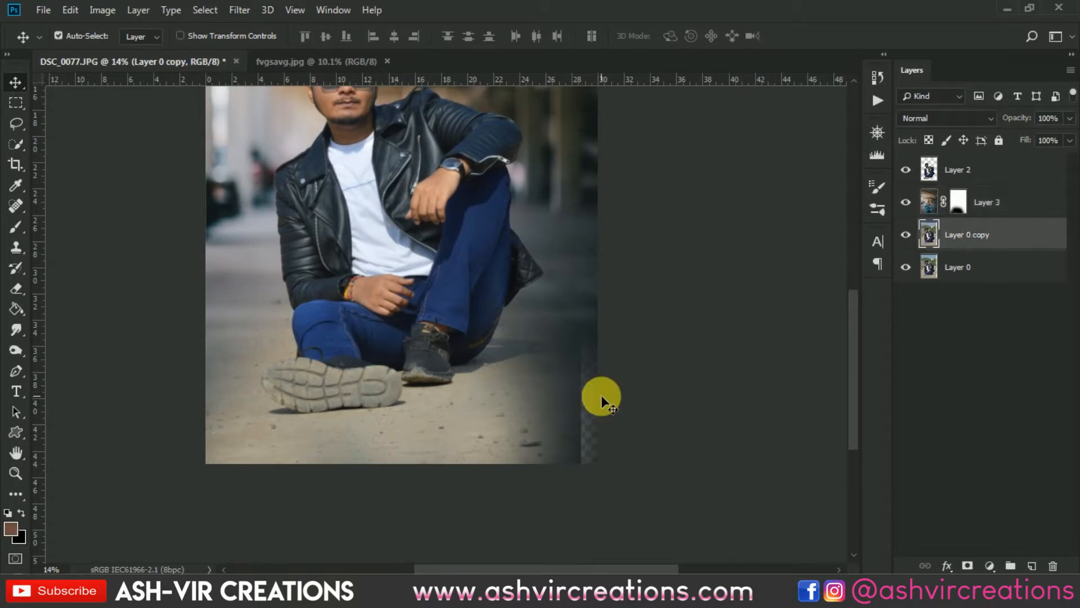
pyautogui.click(15, 102)
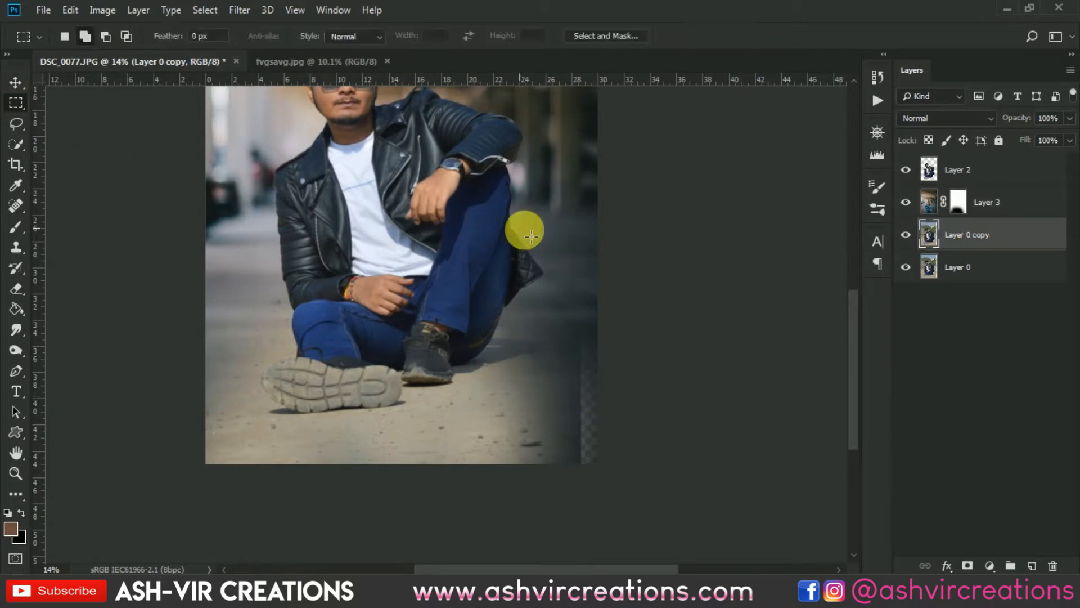
pyautogui.moveTo(593, 270); pyautogui.dragTo(562, 510)
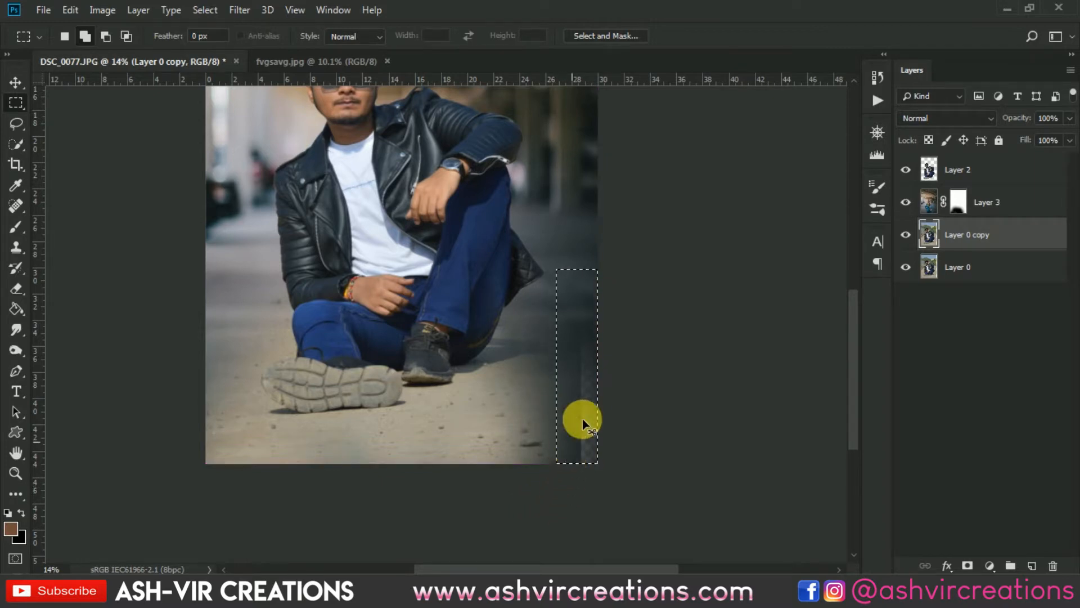
pyautogui.hotkey('ctrl', 't')
pyautogui.moveTo(615, 378)
pyautogui.mouseDown()
pyautogui.moveTo(639, 373)
pyautogui.moveTo(608, 365)
pyautogui.mouseUp()
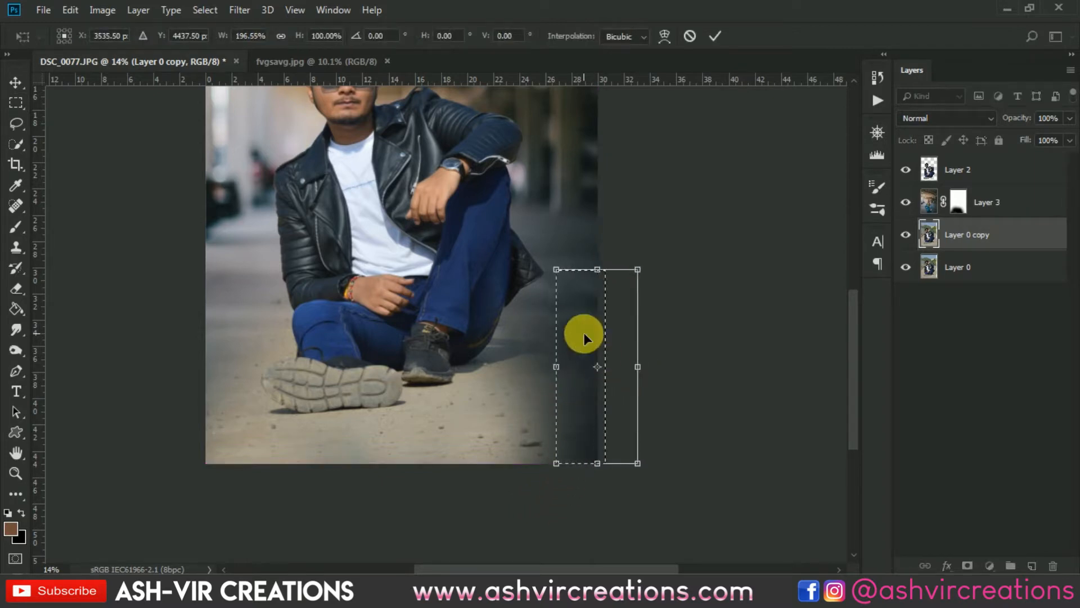
pyautogui.press('Return')
pyautogui.hotkey('ctrl', 'd')
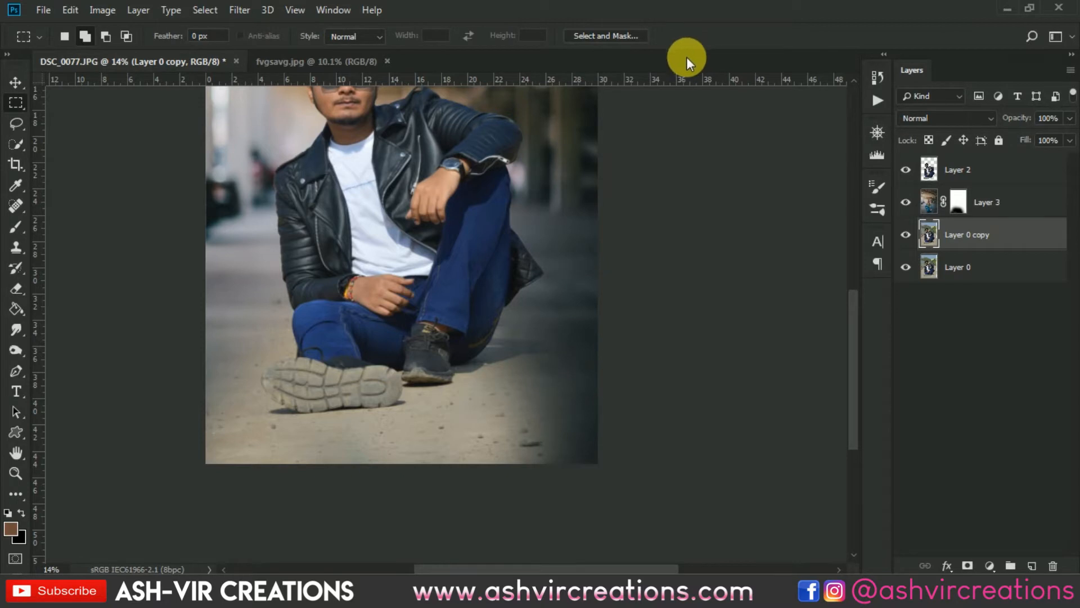
# - Fit the image on screen and toggle Layer 3's visibility off and on to compare the blend
pyautogui.press('v')
pyautogui.hotkey('ctrl', '0')
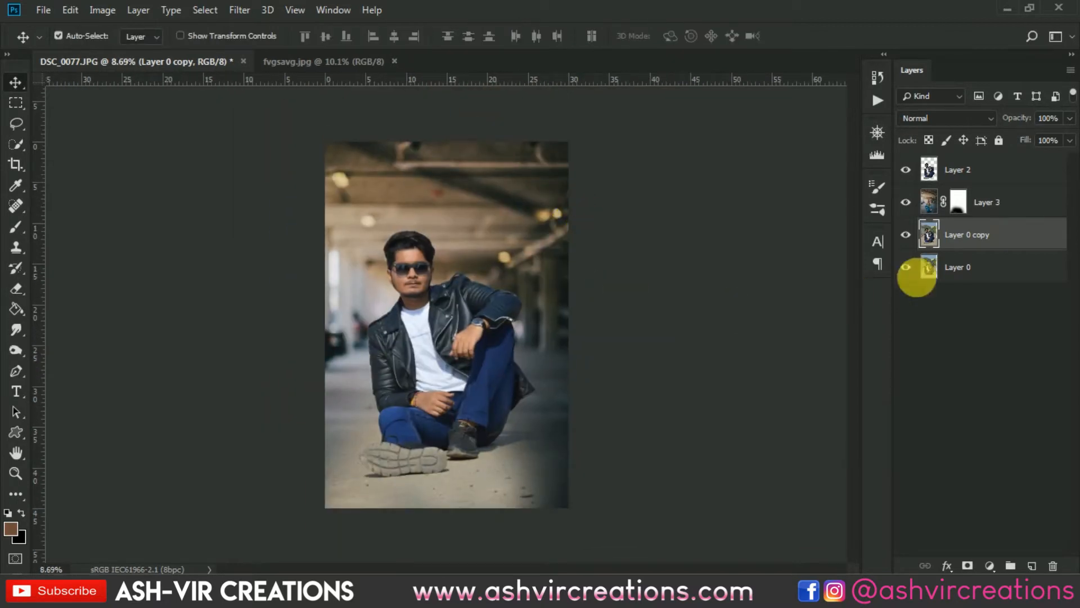
pyautogui.click(905, 201)
pyautogui.click(906, 202)
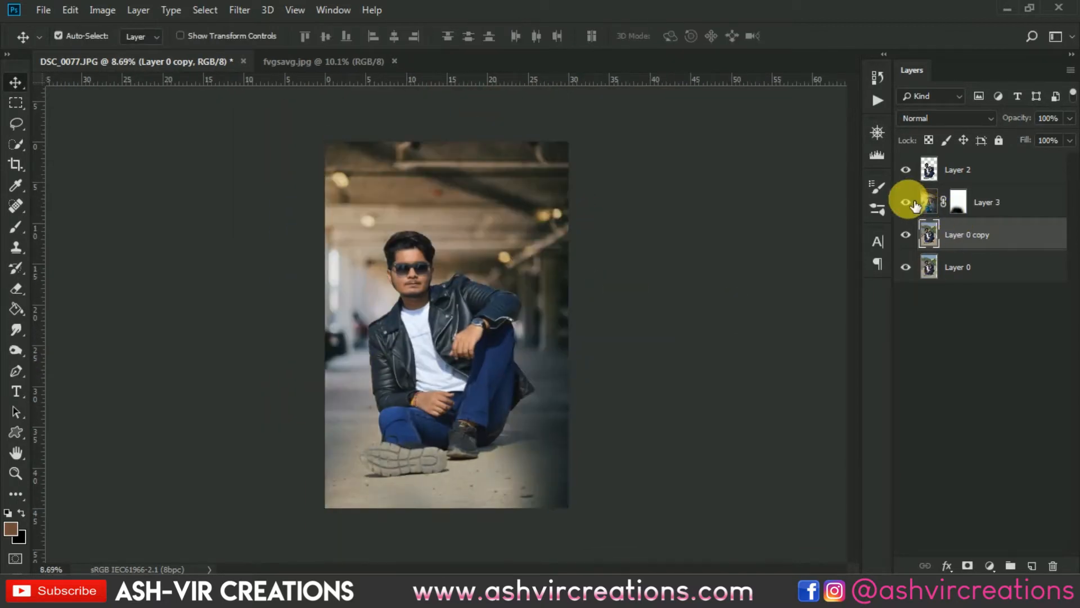
# - Paint on Layer 3's mask near the lower-right corner with the brush, undoing the last dab
pyautogui.click(964, 210)
pyautogui.click(15, 225)
pyautogui.scroll(4, 507, 449)
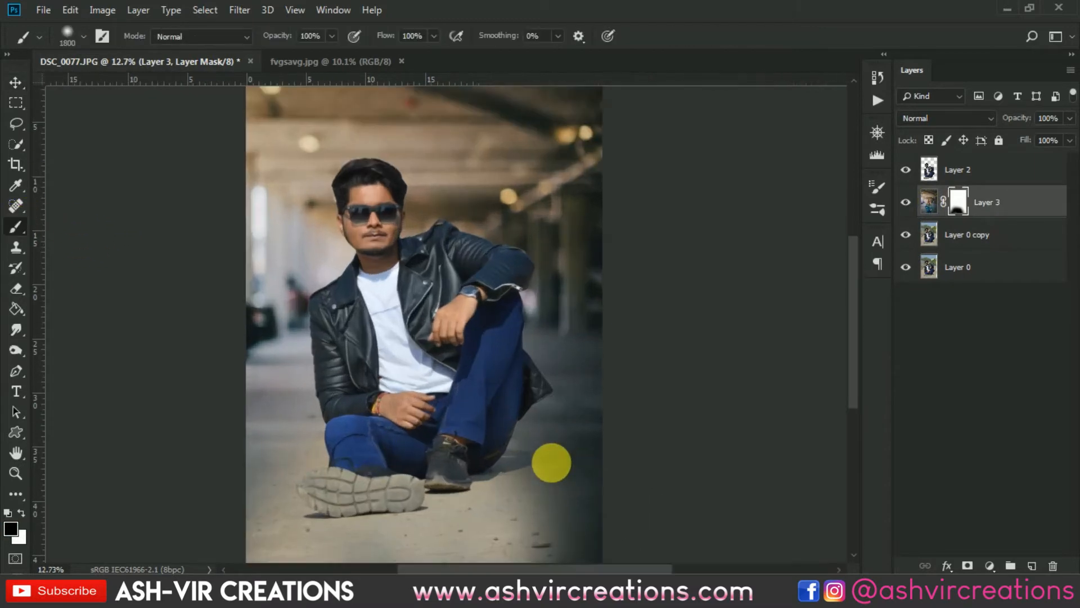
pyautogui.moveTo(499, 363); pyautogui.dragTo(418, 235)
pyautogui.moveTo(473, 434); pyautogui.dragTo(508, 417)
pyautogui.click(518, 374)
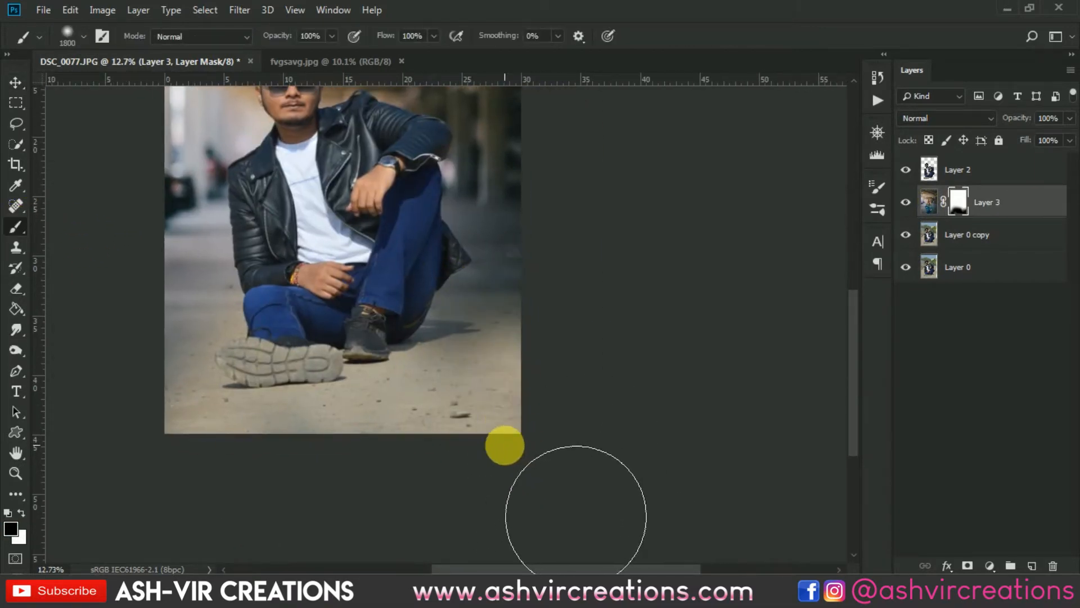
pyautogui.hotkey('ctrl', 'z')
pyautogui.scroll(-2, 504, 444)
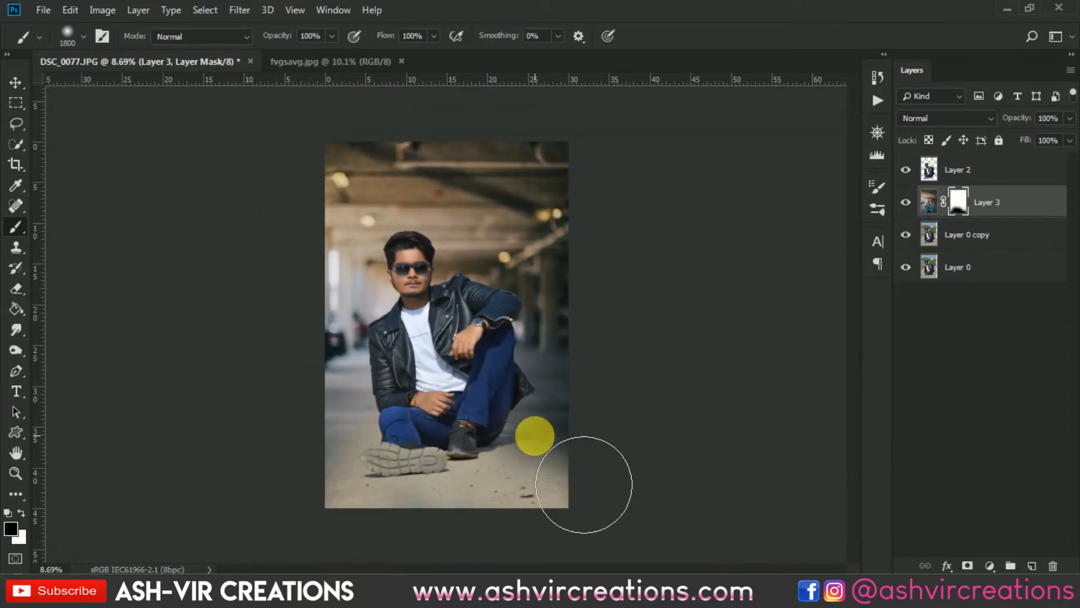
pyautogui.scroll(1, 535, 435)
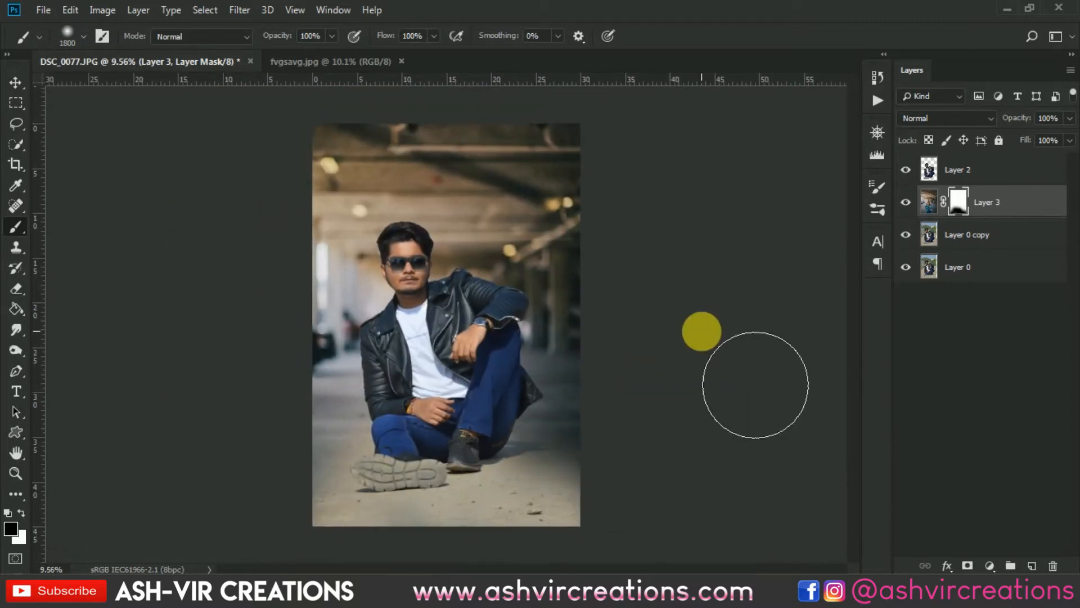
# - Select the man's cut-out Layer 2 and choose the Smudge tool with a Soft Round brush
pyautogui.press('v')
pyautogui.scroll(1, 381, 333)
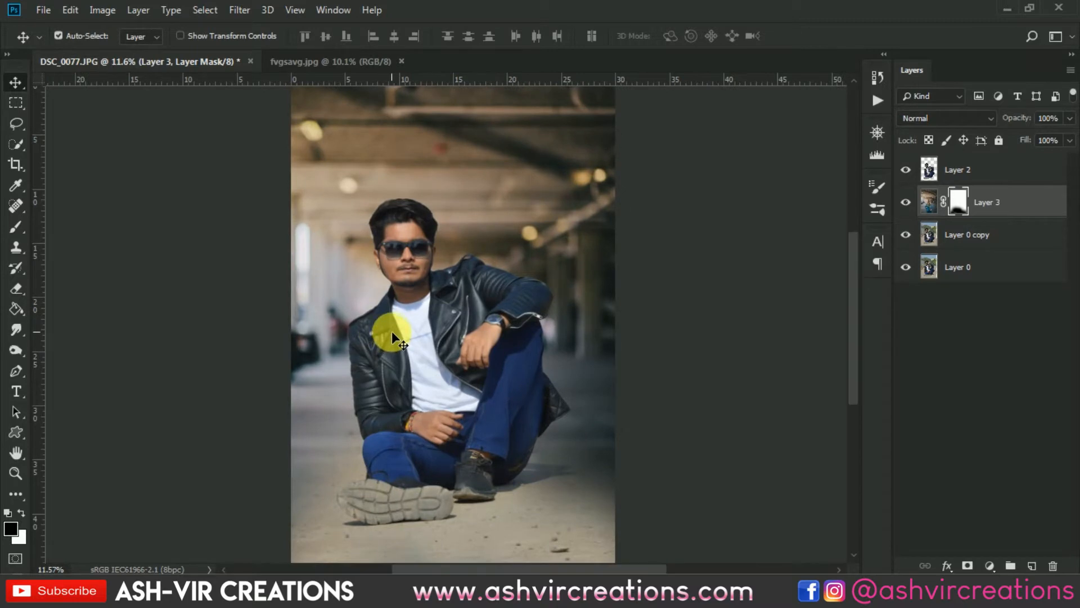
pyautogui.scroll(-1, 391, 329)
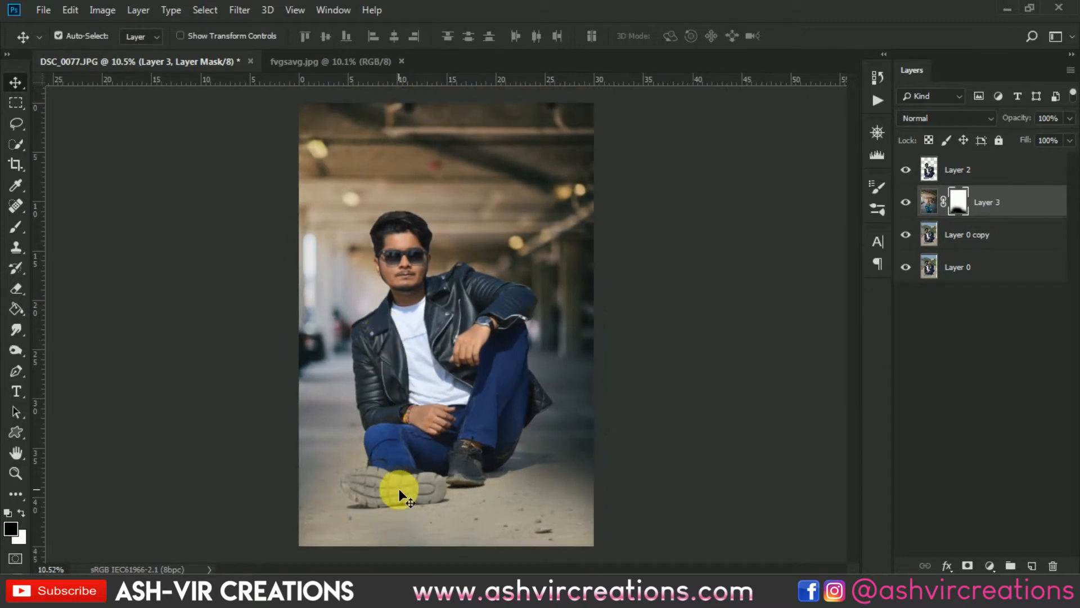
pyautogui.scroll(10, 402, 262)
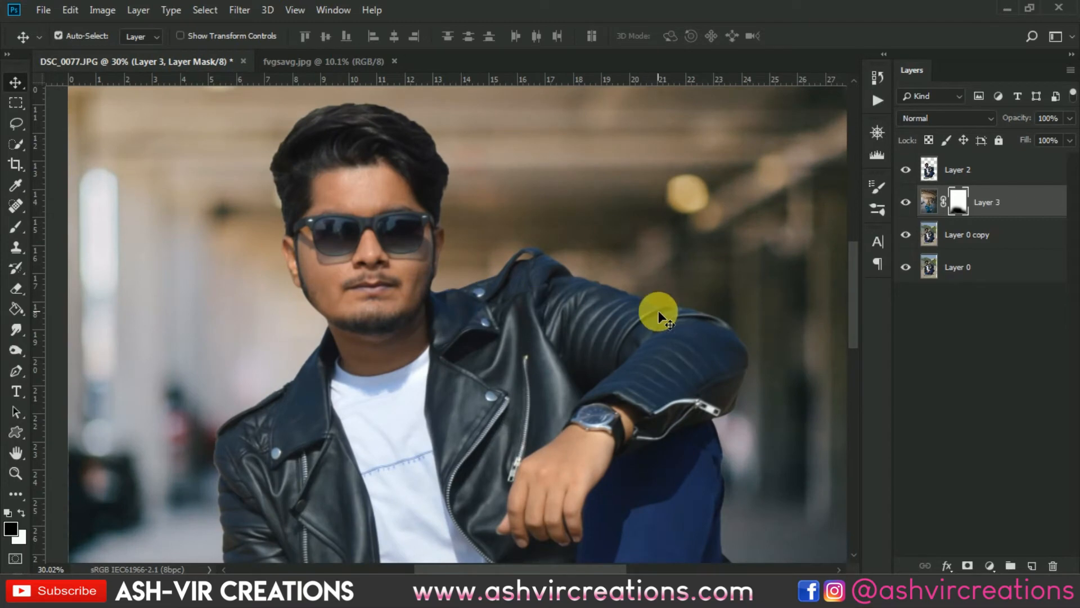
pyautogui.click(685, 325)
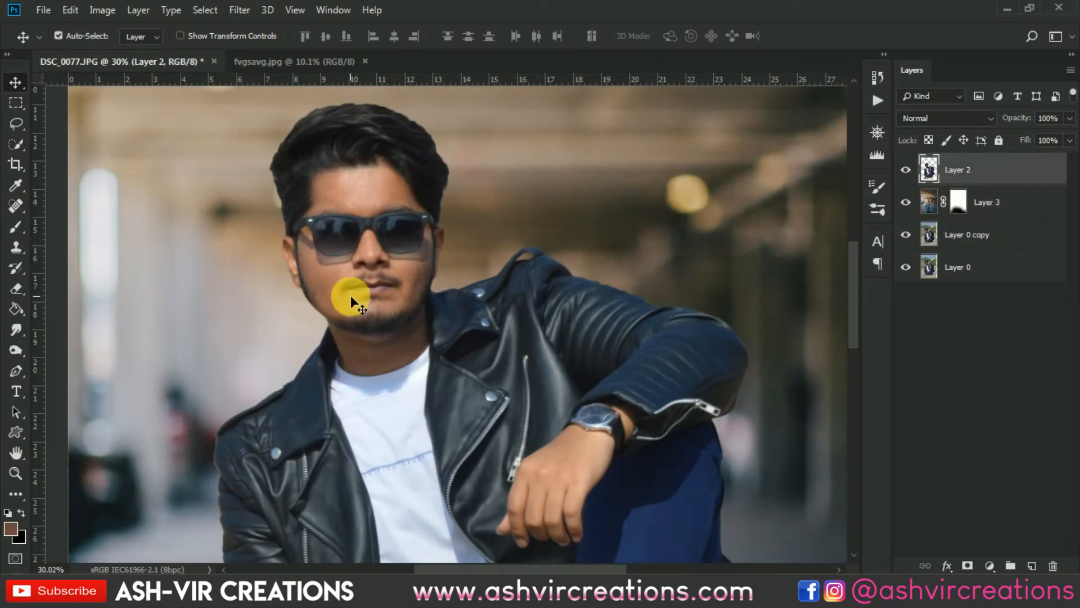
pyautogui.scroll(-5, 357, 366)
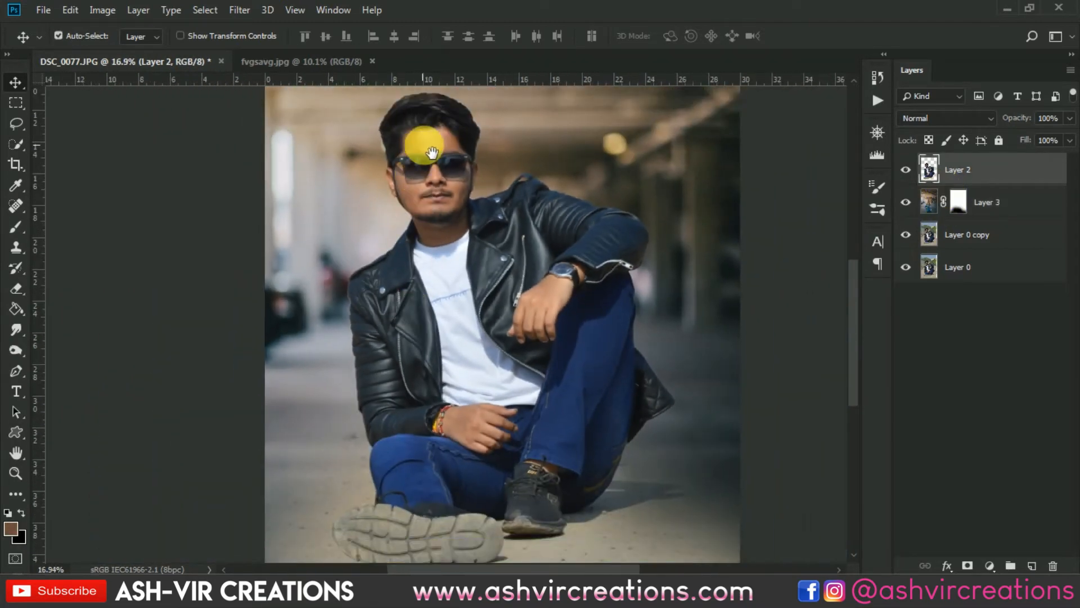
pyautogui.scroll(8, 397, 236)
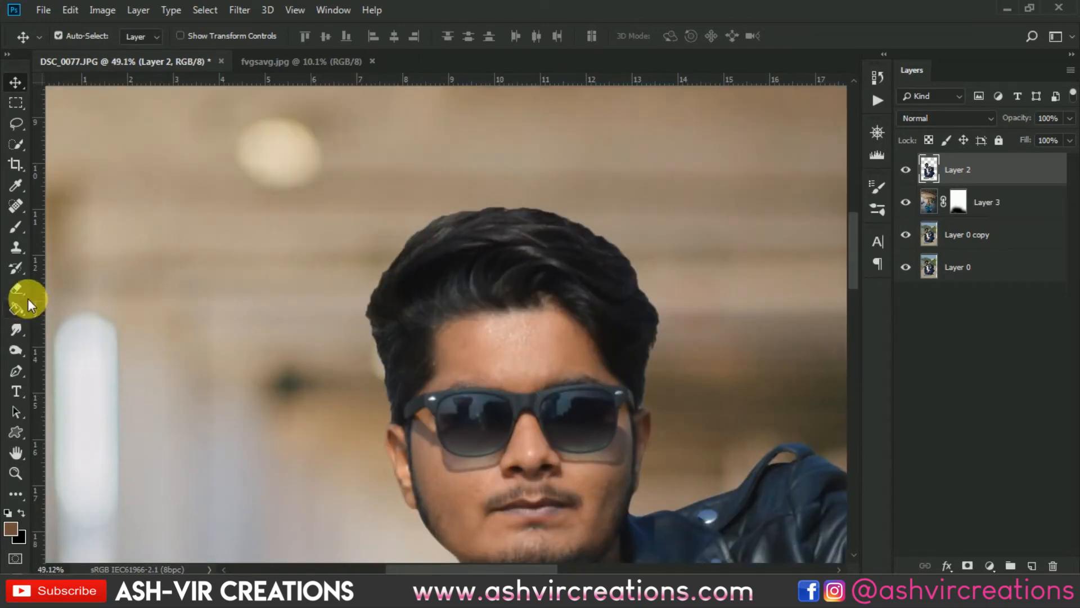
pyautogui.click(19, 325)
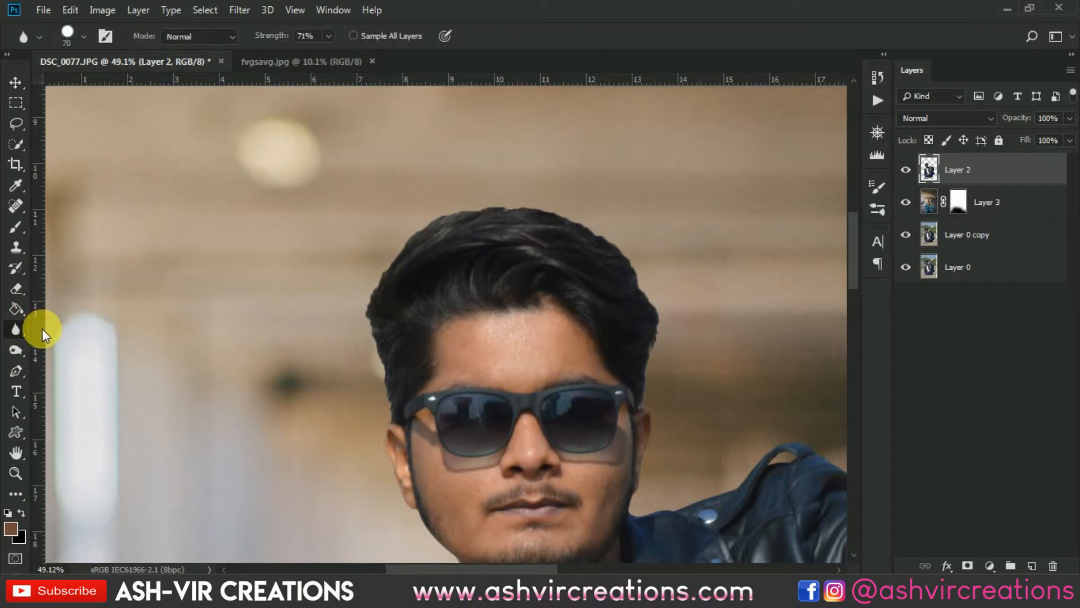
pyautogui.rightClick(22, 332)
pyautogui.click(61, 358)
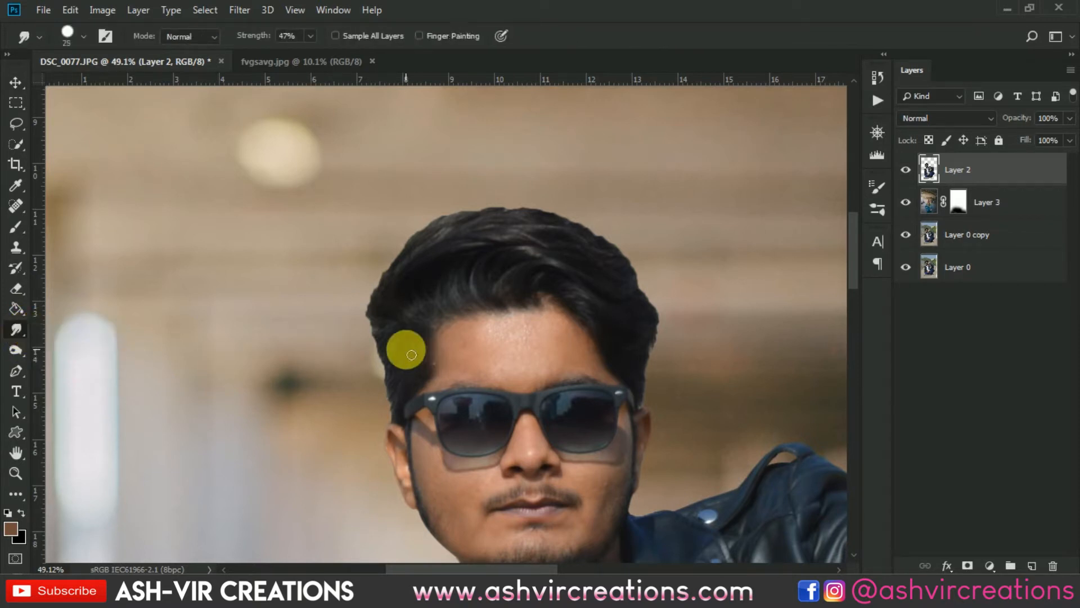
pyautogui.scroll(2, 397, 344)
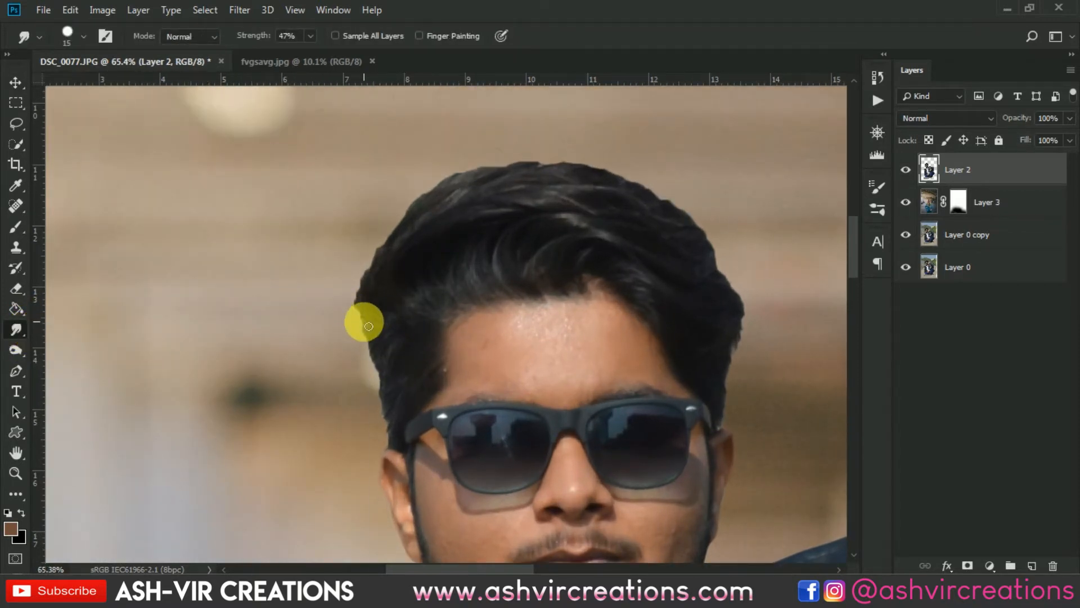
pyautogui.rightClick(368, 326)
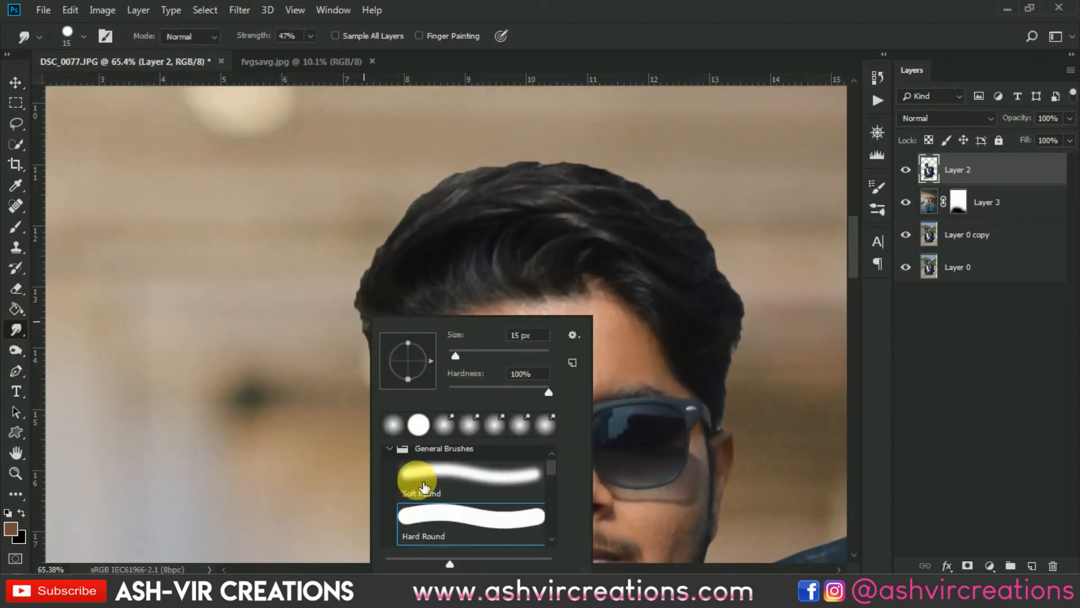
pyautogui.doubleClick(426, 516)
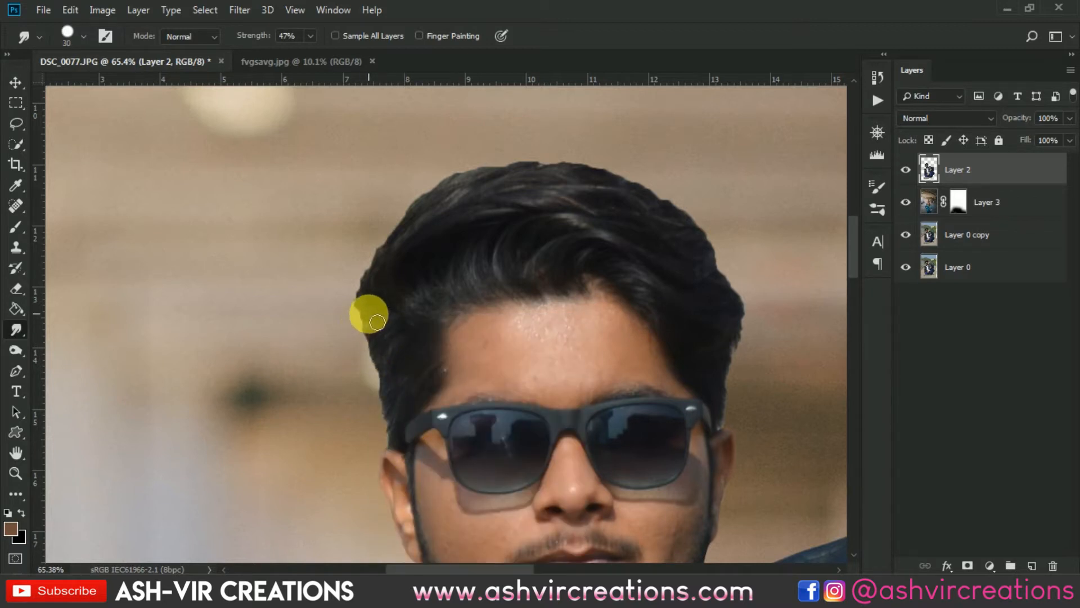
# - Smudge along the outline of the man's hair on both sides and the top to soften its edges
pyautogui.moveTo(373, 321)
pyautogui.mouseDown()
pyautogui.moveTo(365, 289)
pyautogui.moveTo(370, 262)
pyautogui.moveTo(376, 304)
pyautogui.moveTo(385, 219)
pyautogui.moveTo(388, 264)
pyautogui.moveTo(430, 211)
pyautogui.moveTo(394, 241)
pyautogui.moveTo(404, 252)
pyautogui.moveTo(451, 172)
pyautogui.moveTo(462, 192)
pyautogui.moveTo(448, 210)
pyautogui.moveTo(440, 187)
pyautogui.moveTo(418, 198)
pyautogui.moveTo(412, 241)
pyautogui.moveTo(455, 180)
pyautogui.moveTo(428, 198)
pyautogui.moveTo(427, 214)
pyautogui.moveTo(501, 161)
pyautogui.moveTo(461, 182)
pyautogui.moveTo(465, 195)
pyautogui.moveTo(566, 169)
pyautogui.moveTo(510, 184)
pyautogui.moveTo(623, 176)
pyautogui.moveTo(571, 178)
pyautogui.moveTo(656, 190)
pyautogui.moveTo(635, 193)
pyautogui.moveTo(717, 220)
pyautogui.moveTo(726, 235)
pyautogui.moveTo(689, 219)
pyautogui.moveTo(759, 266)
pyautogui.moveTo(714, 253)
pyautogui.moveTo(759, 313)
pyautogui.mouseUp()
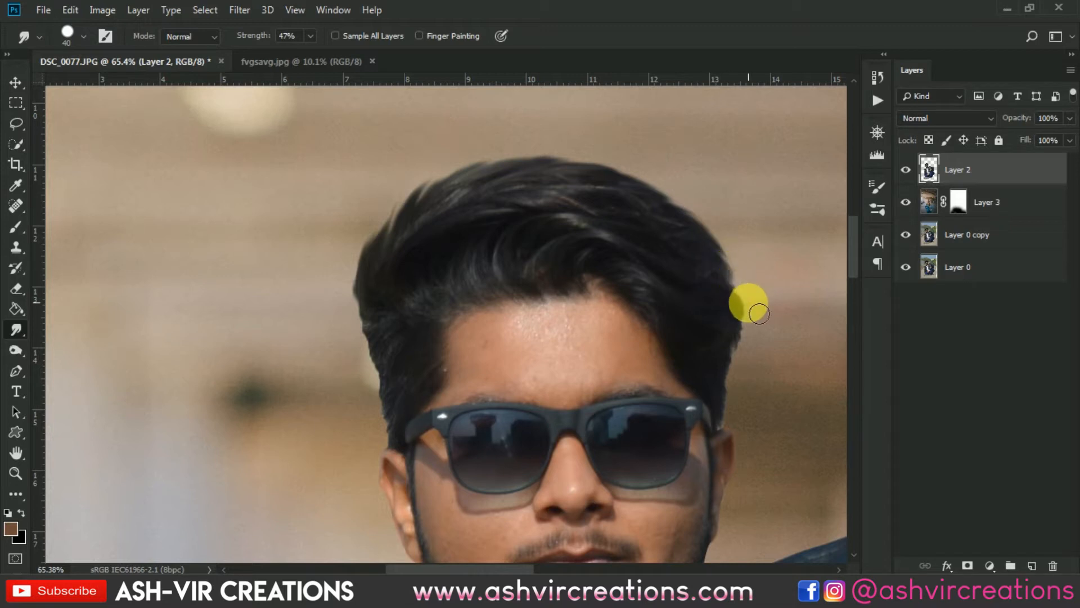
pyautogui.moveTo(731, 280)
pyautogui.mouseDown()
pyautogui.moveTo(760, 335)
pyautogui.moveTo(754, 362)
pyautogui.moveTo(740, 345)
pyautogui.moveTo(742, 428)
pyautogui.moveTo(741, 400)
pyautogui.moveTo(752, 427)
pyautogui.mouseUp()
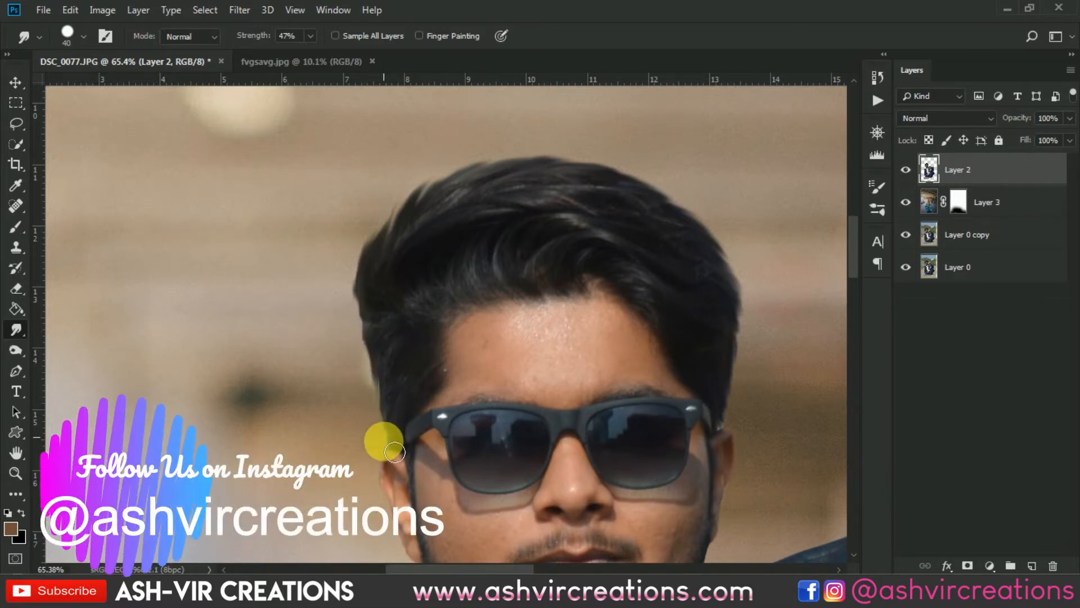
pyautogui.scroll(-1, 394, 450)
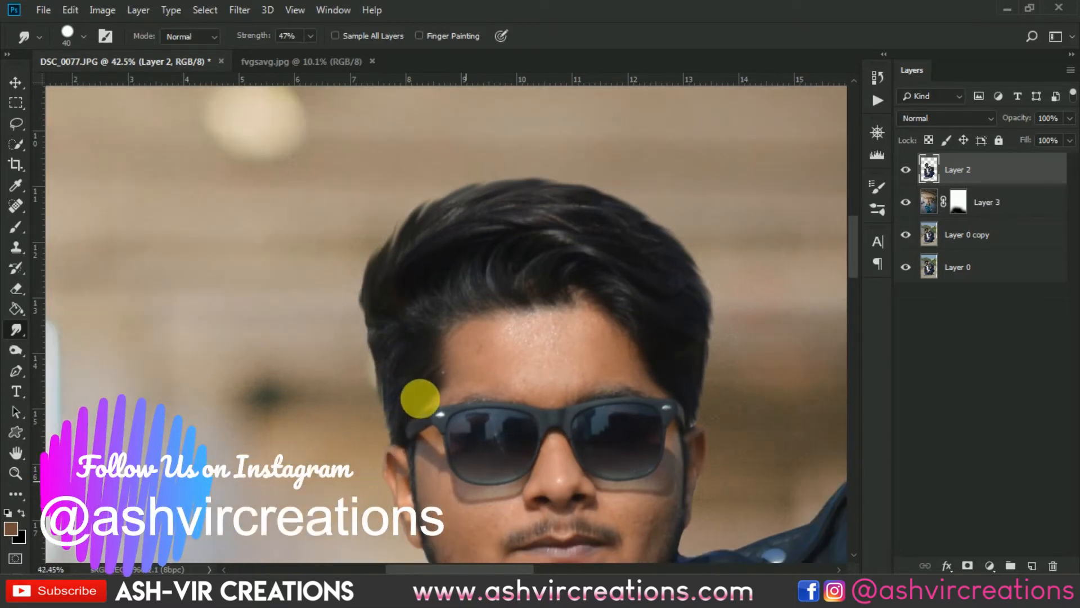
pyautogui.scroll(-4, 398, 394)
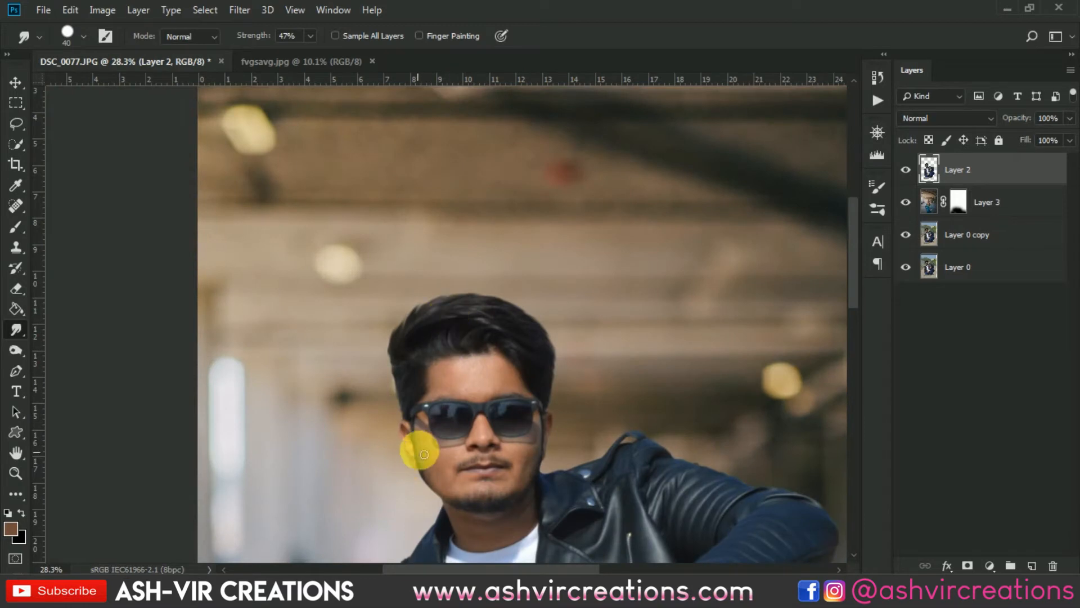
pyautogui.scroll(3, 414, 287)
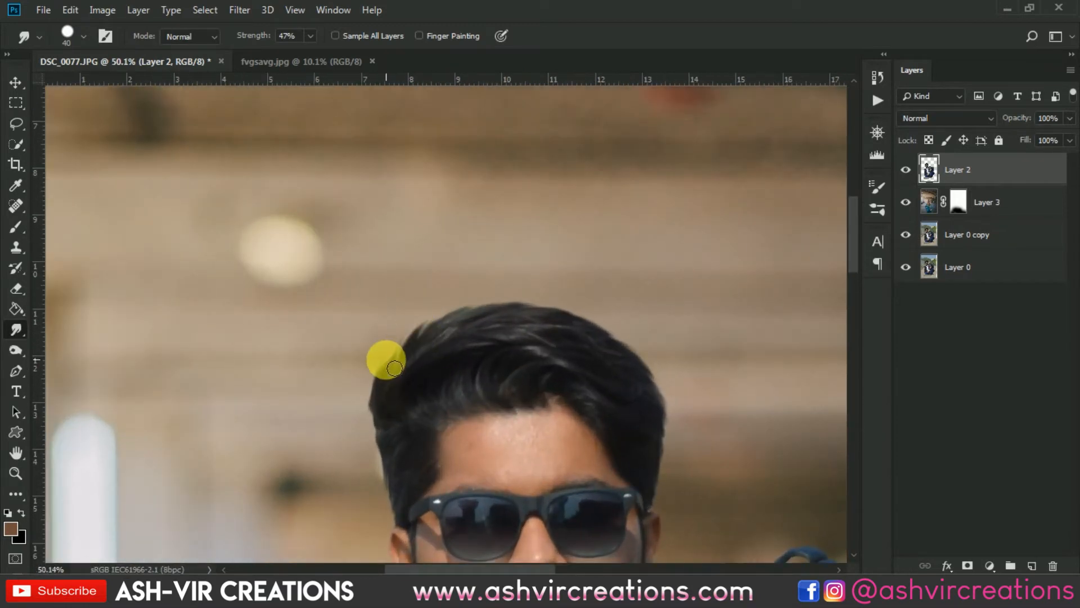
pyautogui.scroll(2, 394, 368)
pyautogui.moveTo(410, 386)
pyautogui.mouseDown()
pyautogui.moveTo(430, 345)
pyautogui.moveTo(484, 337)
pyautogui.mouseUp()
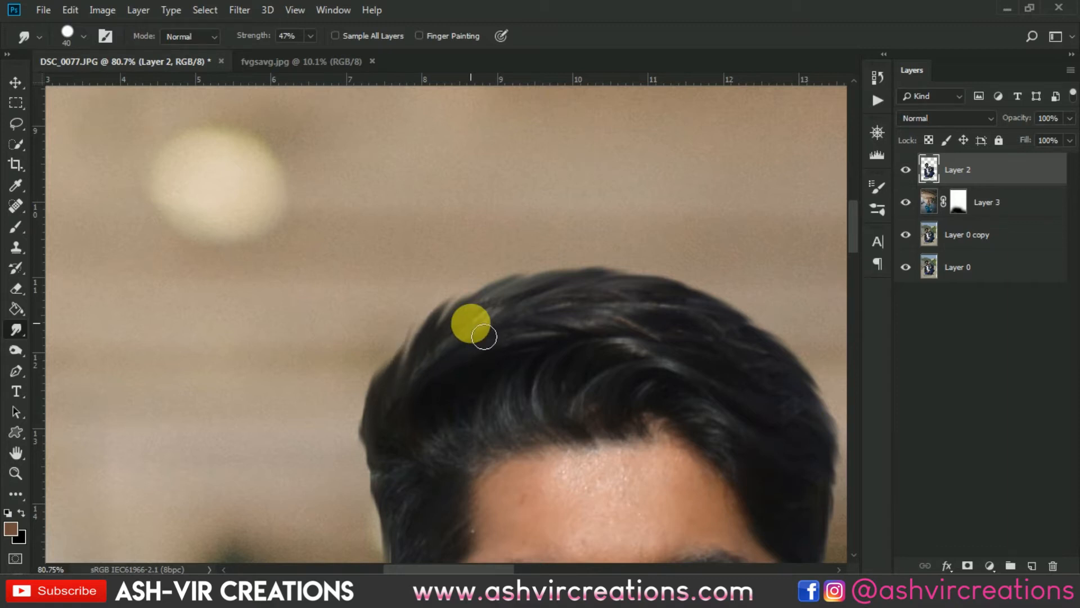
pyautogui.scroll(-5, 473, 326)
pyautogui.scroll(3, 441, 369)
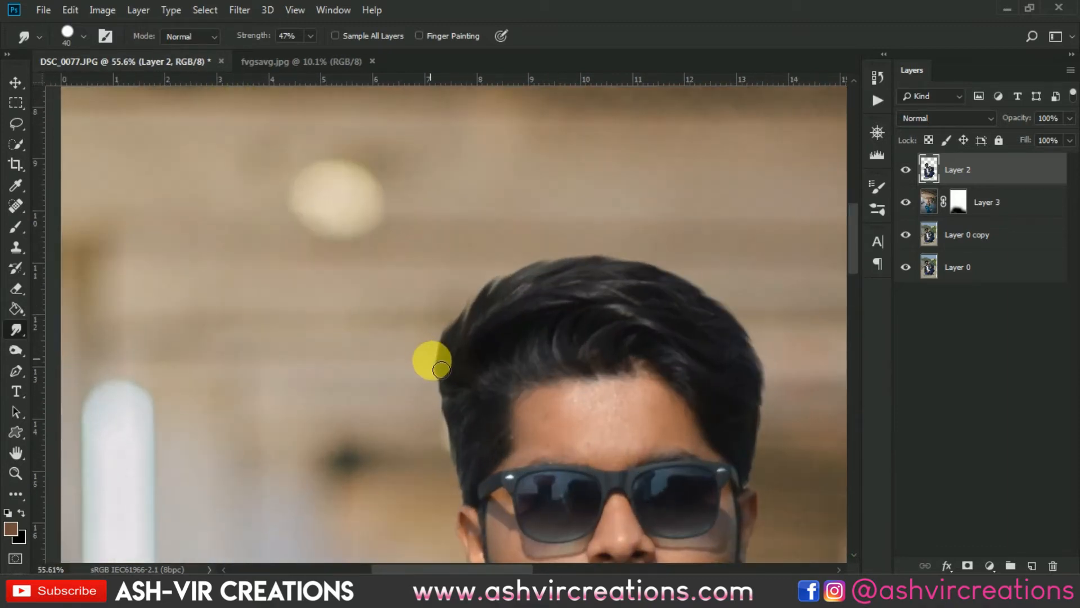
pyautogui.scroll(-2, 559, 393)
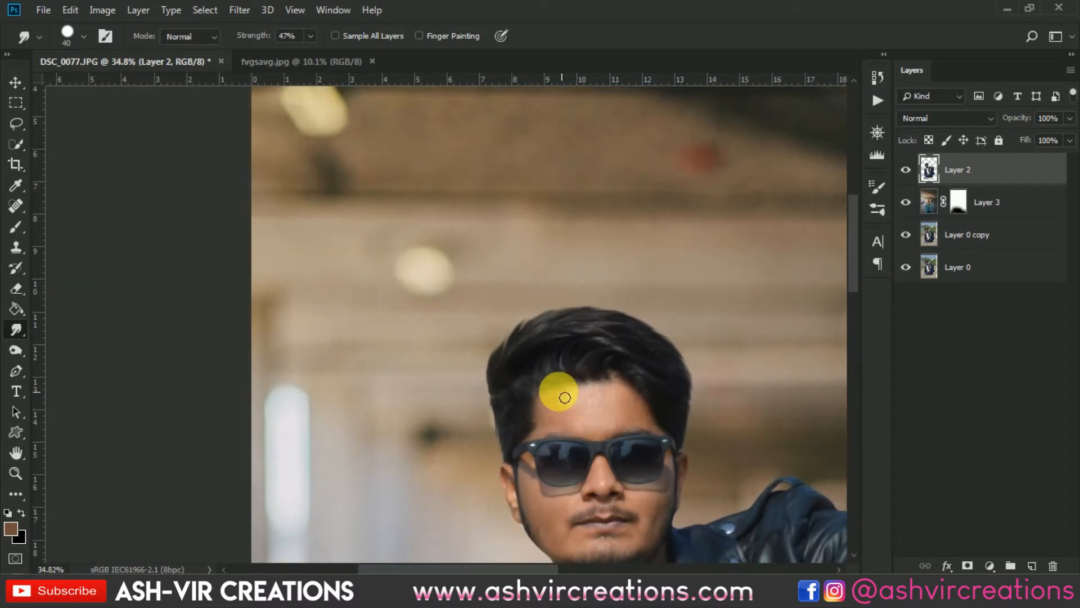
pyautogui.scroll(3, 499, 372)
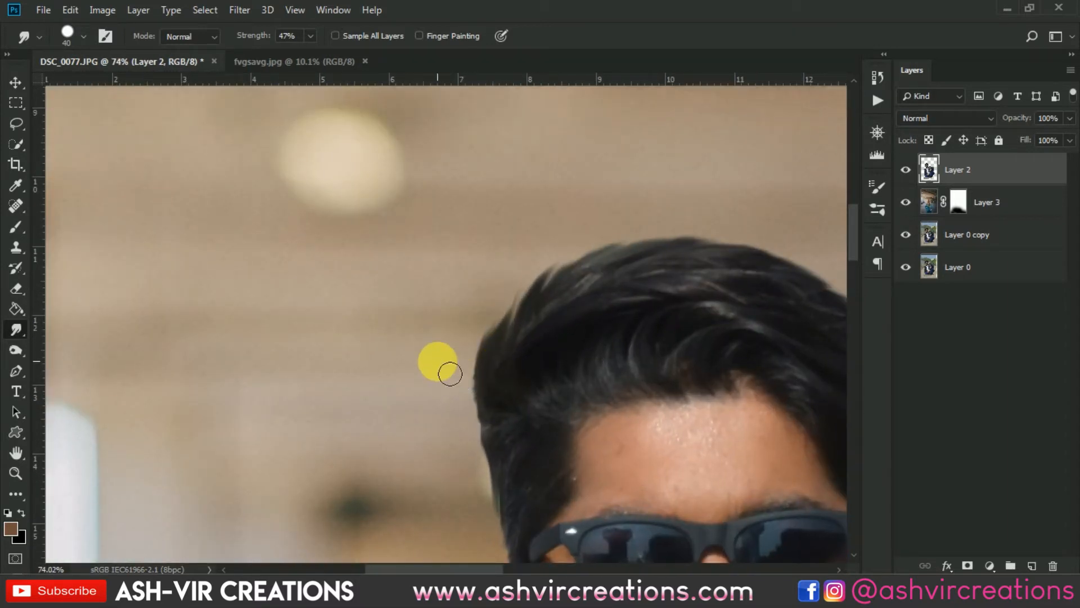
pyautogui.scroll(-6, 450, 374)
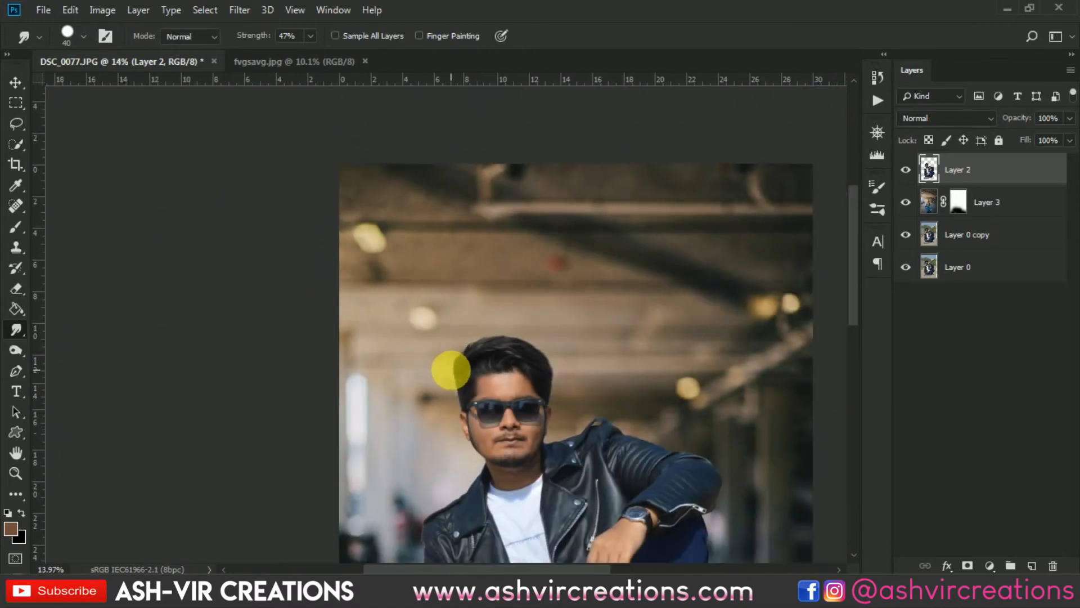
pyautogui.scroll(-2, 451, 369)
pyautogui.press('v')
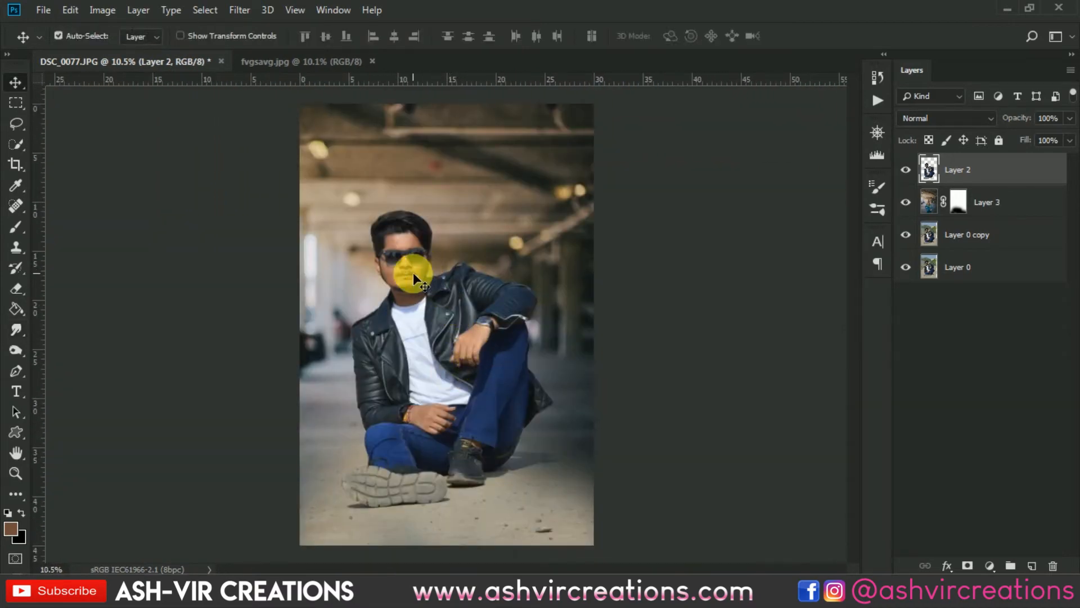
# - Switch to the Blur tool and enlarge its brush to 125 px while zoomed in on the man's left shoulder
pyautogui.scroll(2, 413, 272)
pyautogui.click(20, 323)
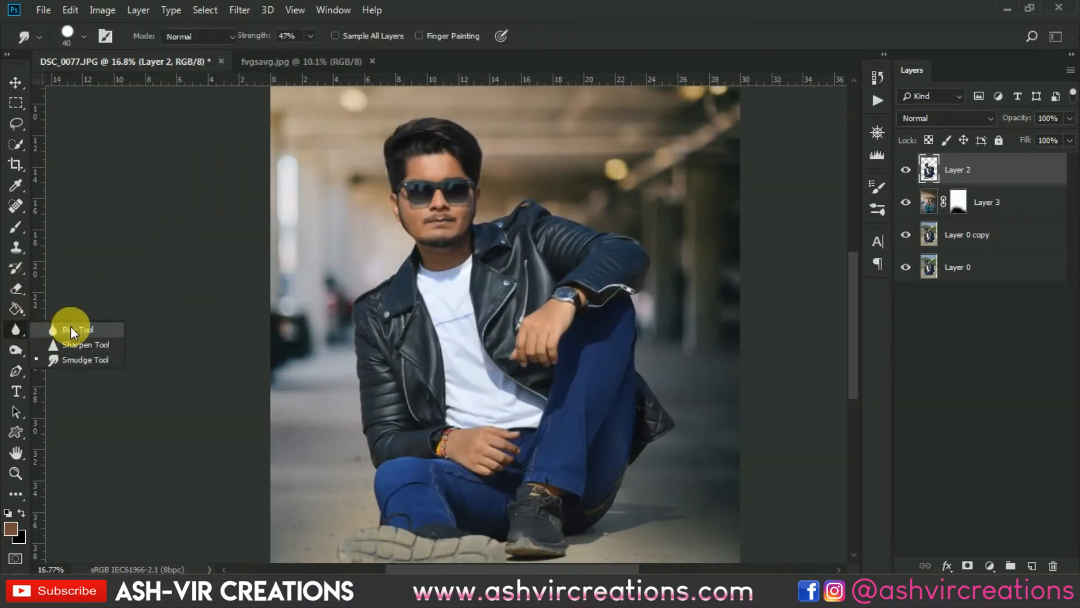
pyautogui.click(70, 326)
pyautogui.scroll(3, 346, 326)
pyautogui.scroll(2, 364, 350)
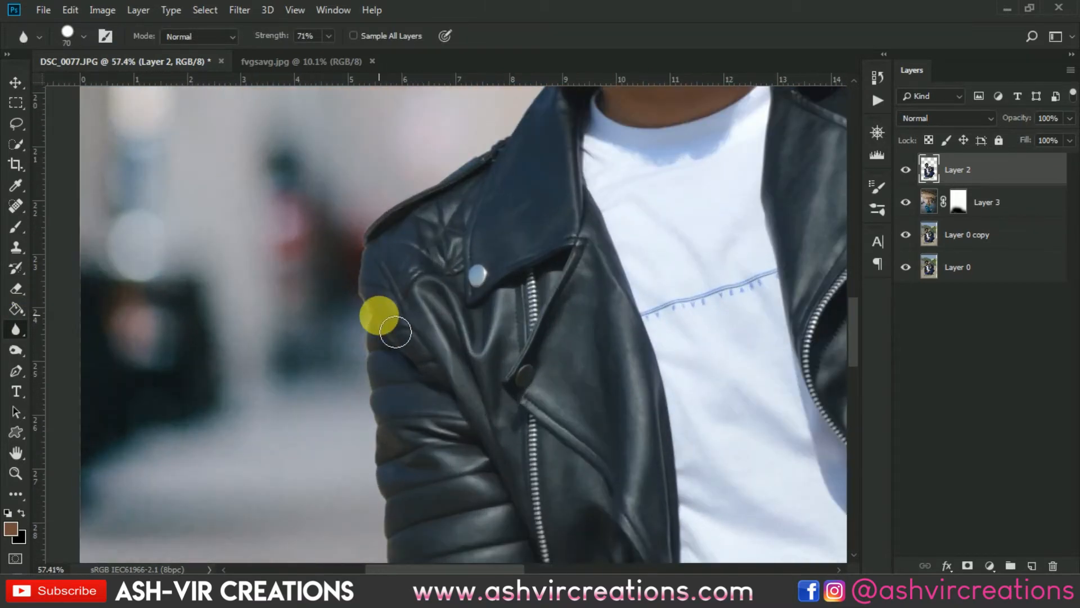
pyautogui.rightClick(379, 313)
pyautogui.click(367, 264)
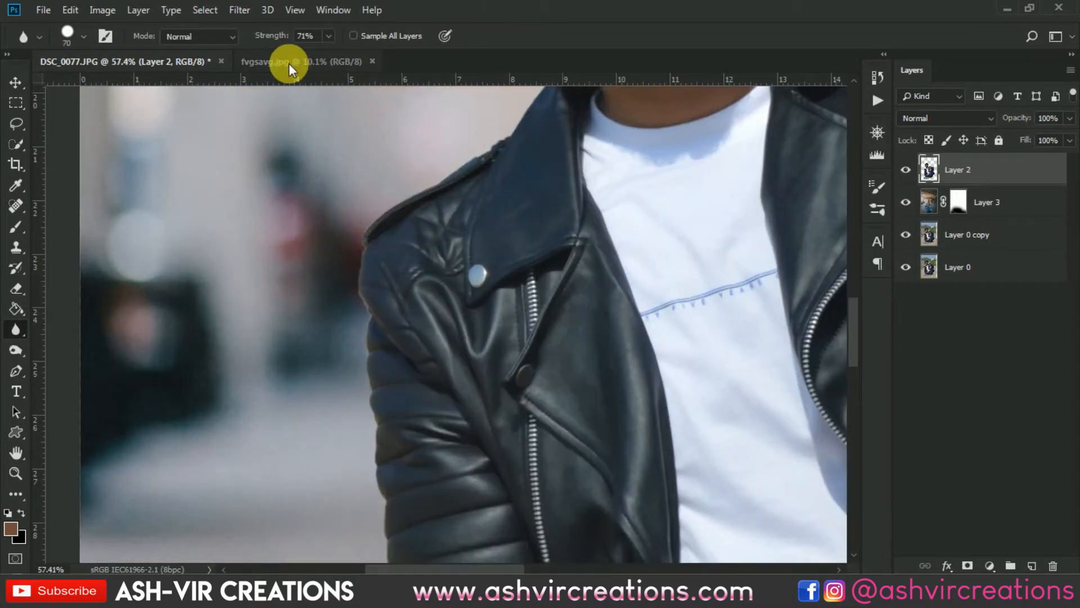
pyautogui.press(']')
pyautogui.press(']')
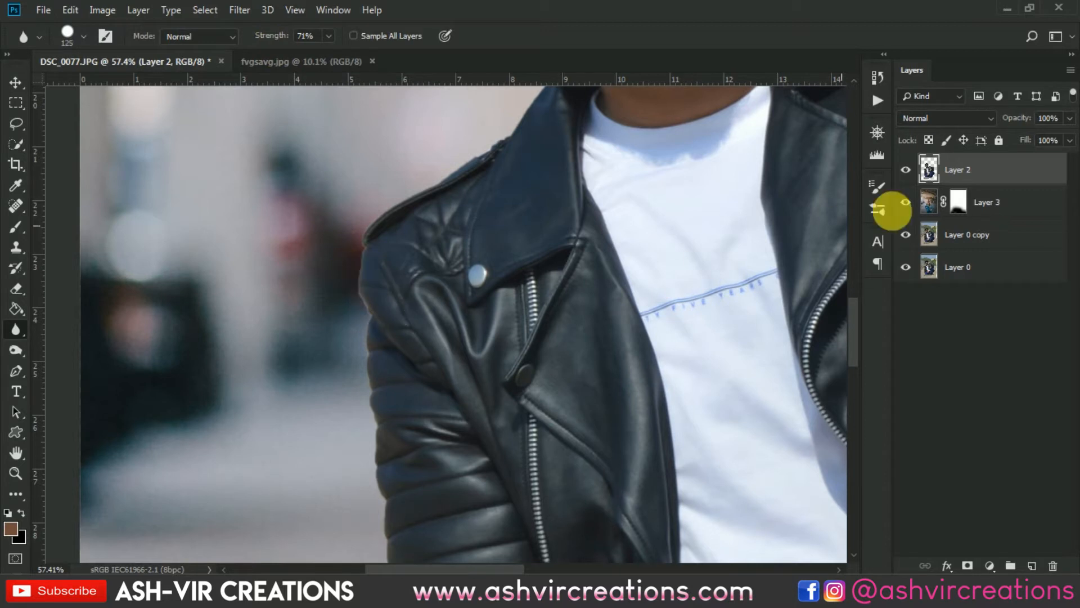
# - Add a new empty layer above the man's layer and make it a clipping mask on Layer 2
pyautogui.click(1035, 565)
pyautogui.rightClick(967, 169)
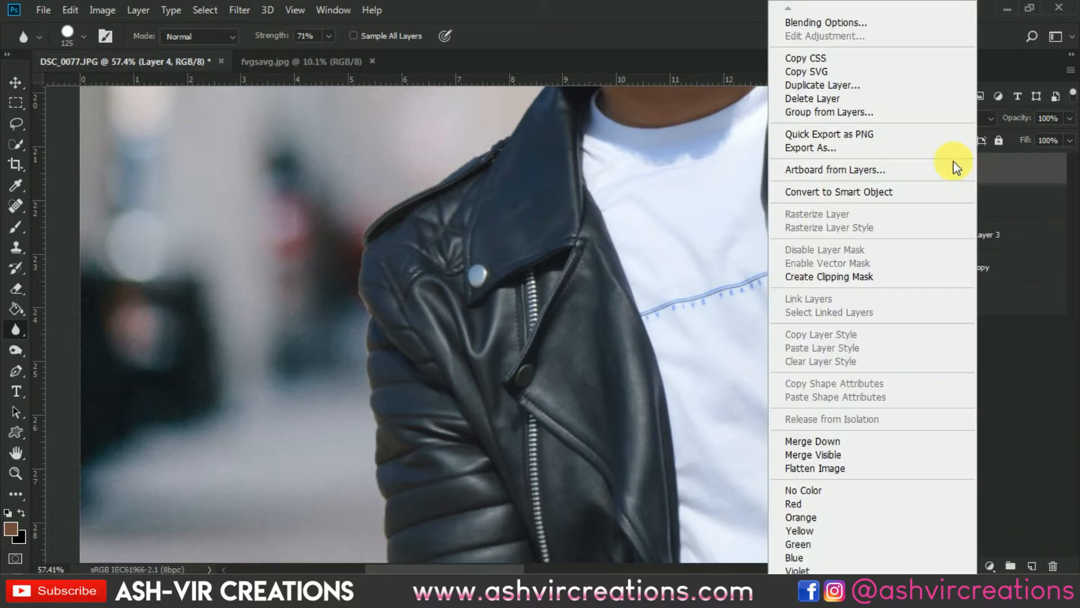
pyautogui.click(818, 276)
# - Pick the Brush tool at 78 px and sample the background colour next to the man's shoulder
pyautogui.click(22, 225)
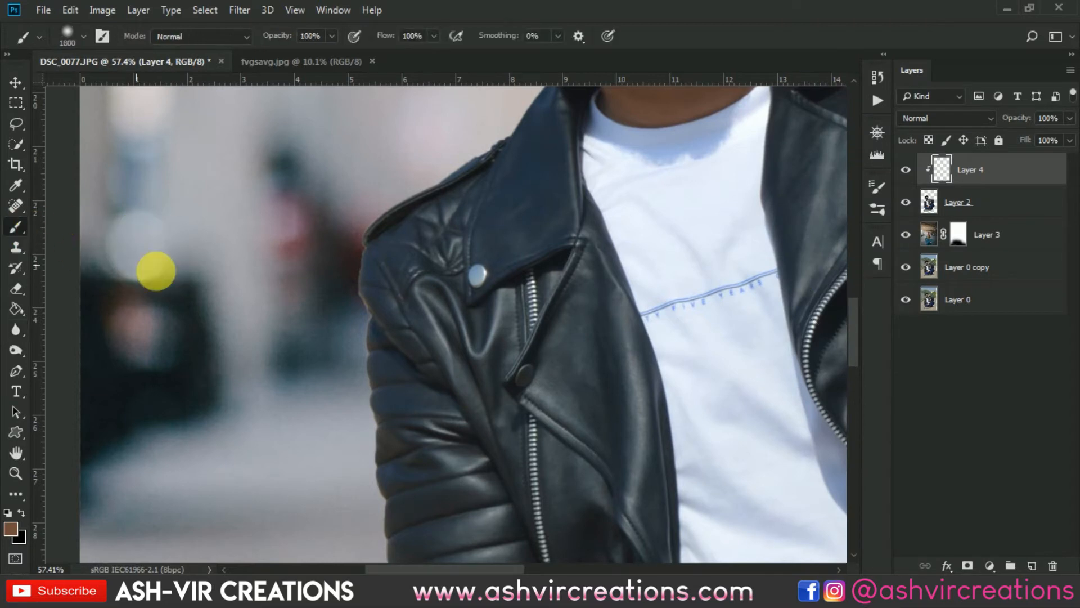
pyautogui.rightClick(425, 271)
pyautogui.moveTo(515, 304); pyautogui.dragTo(536, 309)
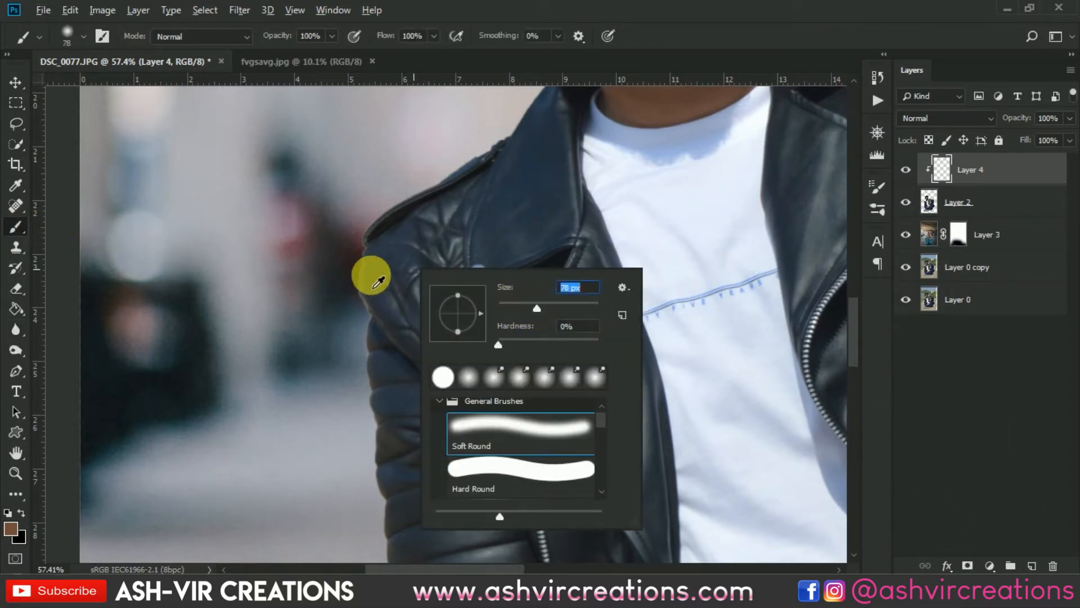
pyautogui.keyDown('alt'); pyautogui.click(375, 276); pyautogui.keyUp('alt')
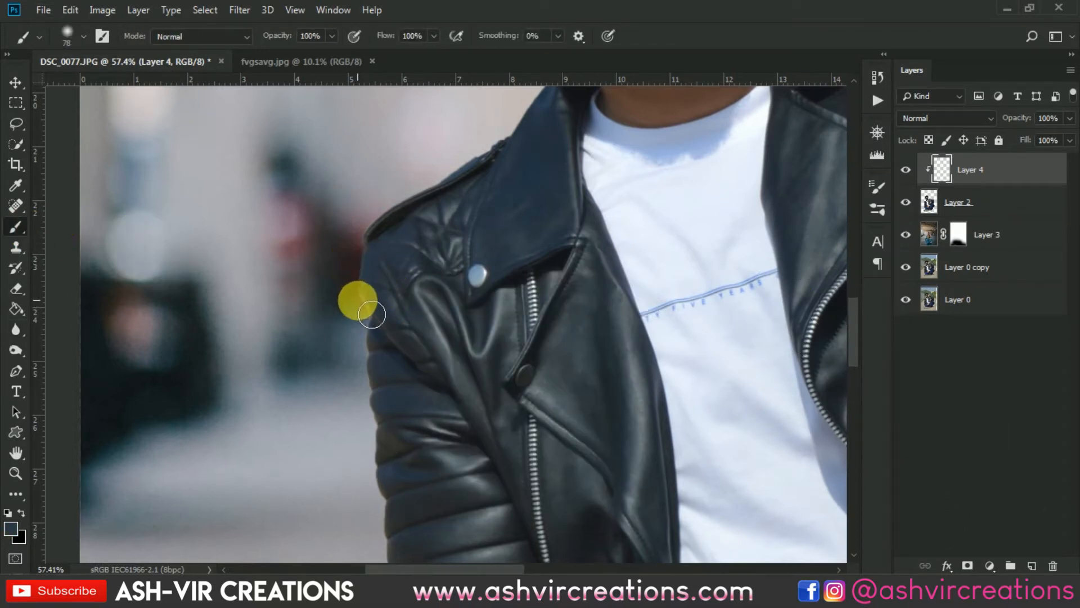
# - Paint the sampled colour along the outer edge of the man's left sleeve on the clipped layer
pyautogui.moveTo(361, 320)
pyautogui.mouseDown()
pyautogui.moveTo(355, 379)
pyautogui.moveTo(363, 214)
pyautogui.moveTo(378, 495)
pyautogui.mouseUp()
pyautogui.moveTo(377, 418)
pyautogui.mouseDown()
pyautogui.moveTo(364, 297)
pyautogui.moveTo(369, 411)
pyautogui.moveTo(405, 533)
pyautogui.moveTo(391, 505)
pyautogui.mouseUp()
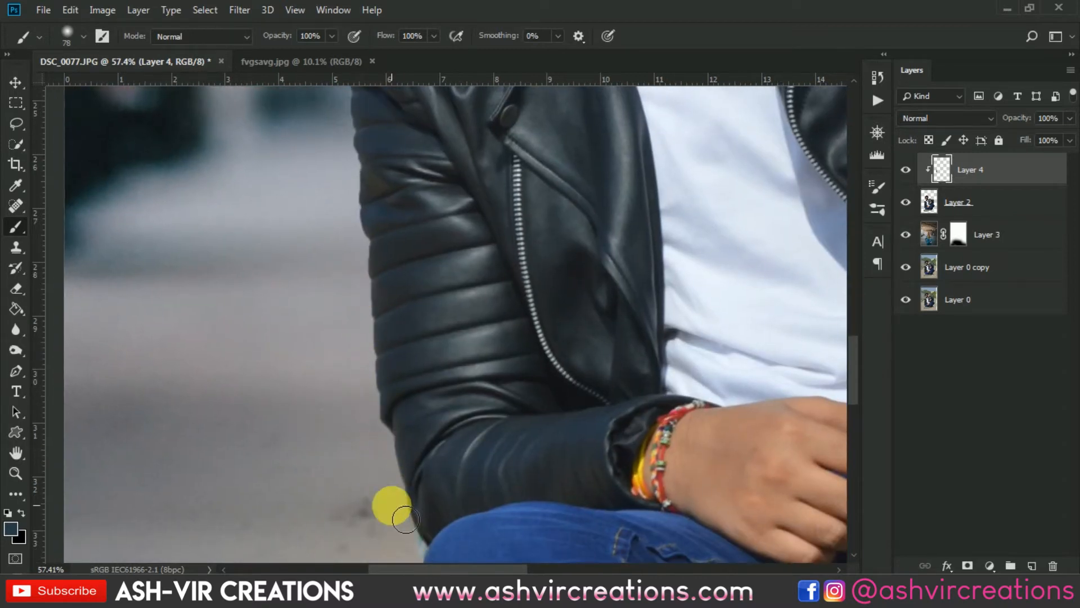
pyautogui.moveTo(377, 275); pyautogui.dragTo(416, 548)
pyautogui.moveTo(432, 389)
pyautogui.mouseDown()
pyautogui.moveTo(445, 419)
pyautogui.moveTo(398, 391)
pyautogui.moveTo(398, 355)
pyautogui.moveTo(508, 265)
pyautogui.moveTo(463, 279)
pyautogui.moveTo(478, 394)
pyautogui.mouseUp()
# - Paint background colour along the edges of the right sleeve and the shoe on the clipped layer
pyautogui.moveTo(551, 336); pyautogui.dragTo(144, 337)
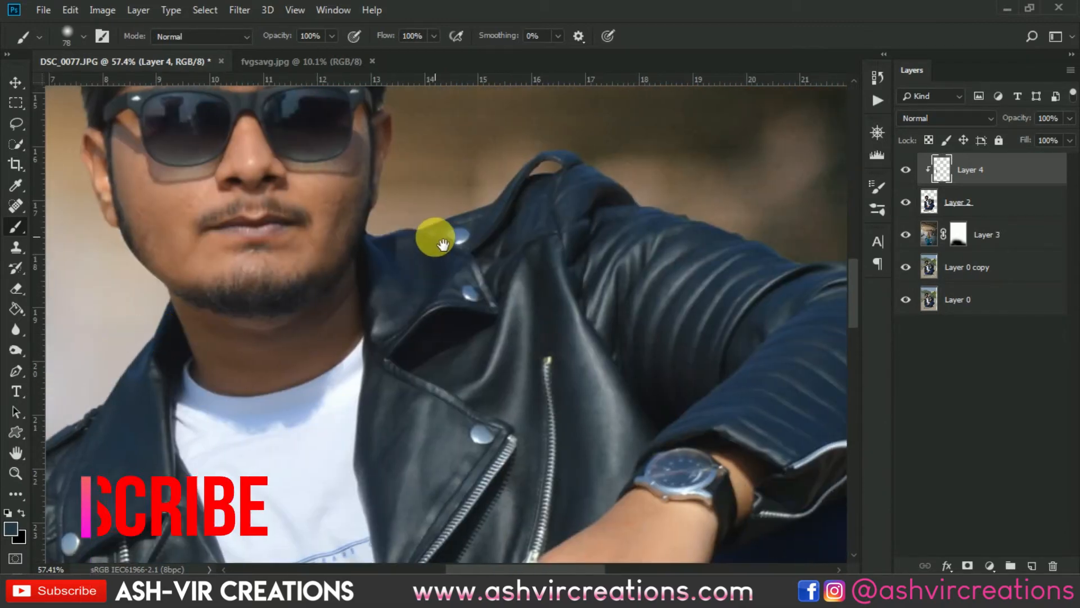
pyautogui.moveTo(632, 259); pyautogui.dragTo(486, 223)
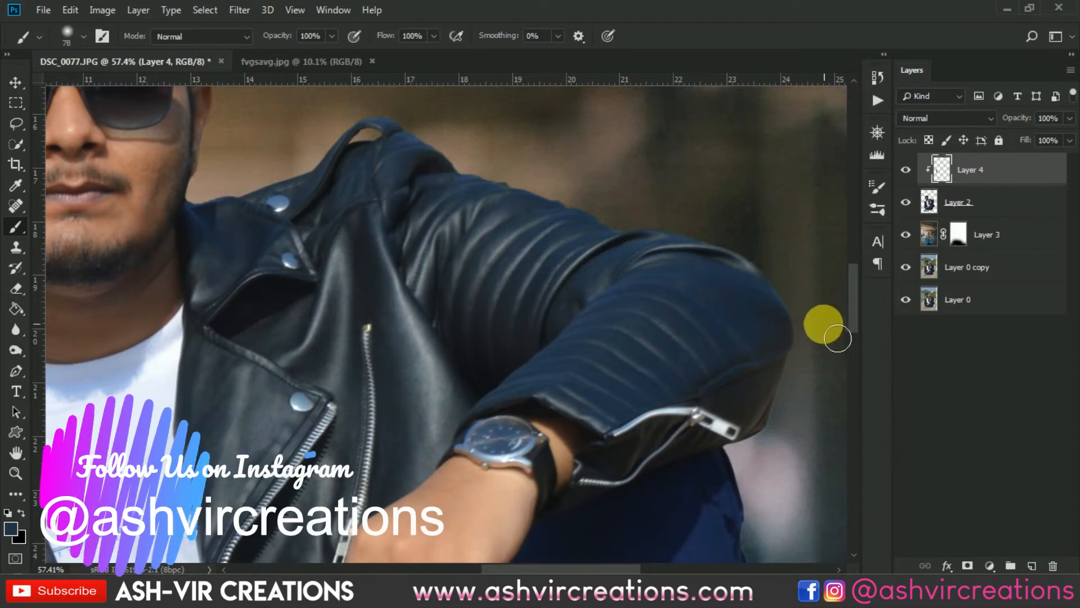
pyautogui.moveTo(819, 332); pyautogui.dragTo(766, 225)
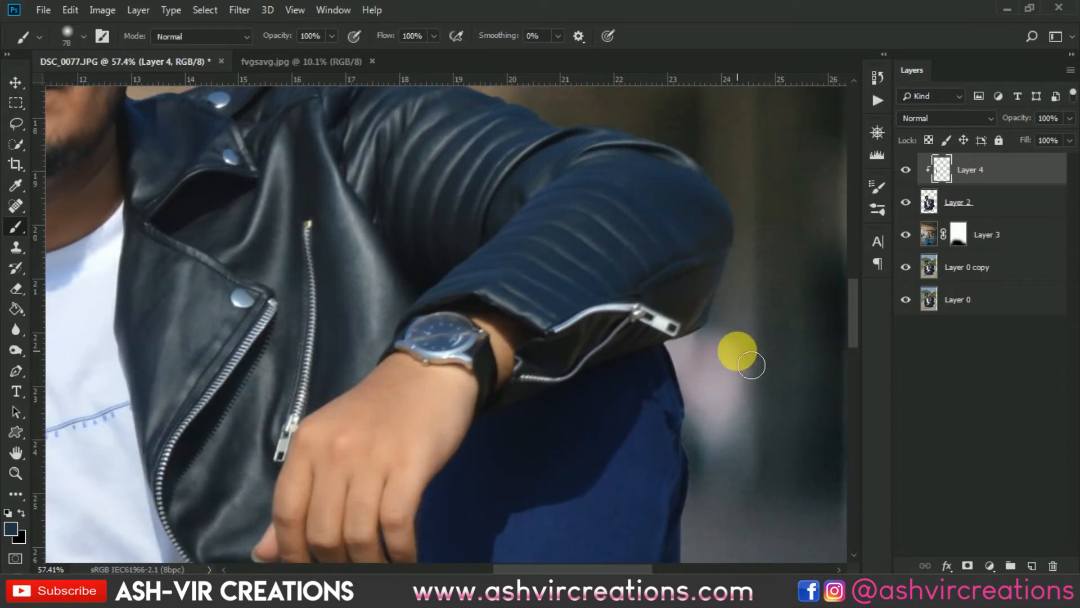
pyautogui.scroll(-6, 733, 363)
pyautogui.moveTo(731, 397); pyautogui.dragTo(502, 211)
pyautogui.scroll(6, 556, 402)
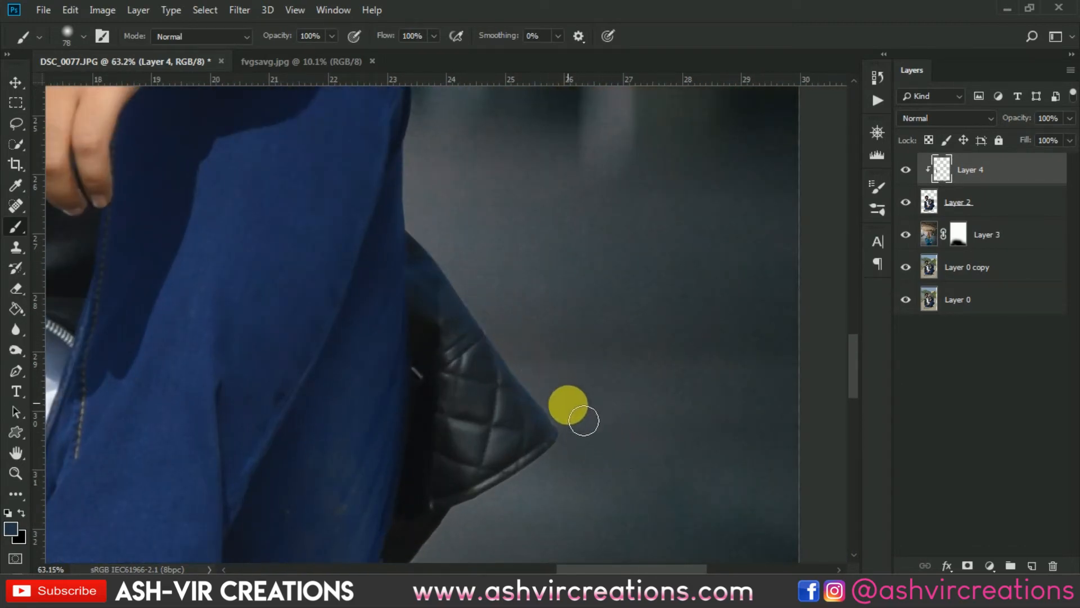
pyautogui.moveTo(563, 413)
pyautogui.mouseDown()
pyautogui.moveTo(515, 359)
pyautogui.moveTo(453, 251)
pyautogui.moveTo(425, 237)
pyautogui.mouseUp()
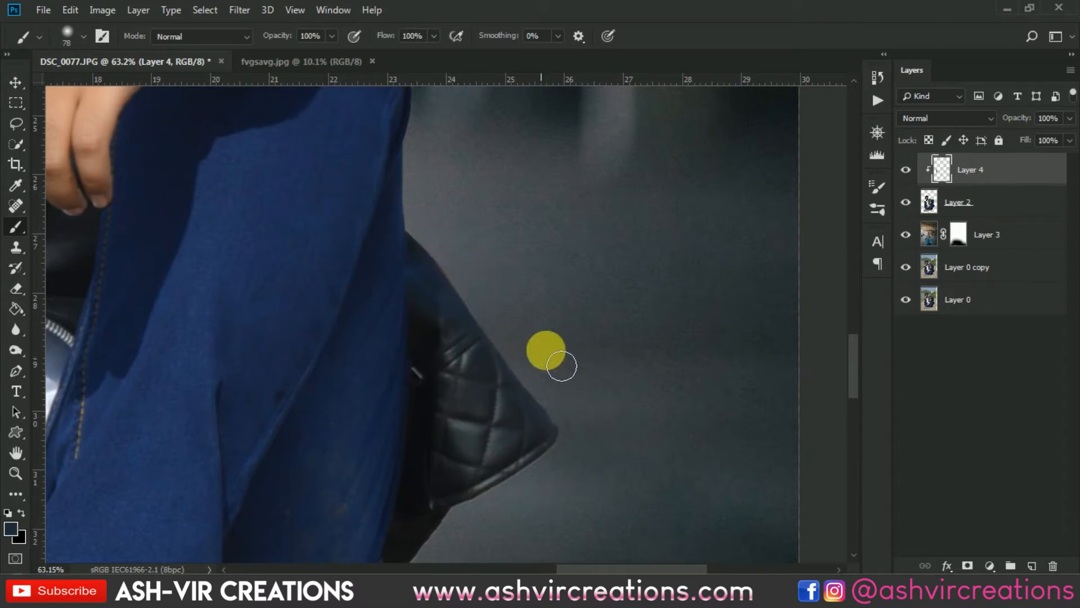
pyautogui.moveTo(502, 523); pyautogui.dragTo(563, 352)
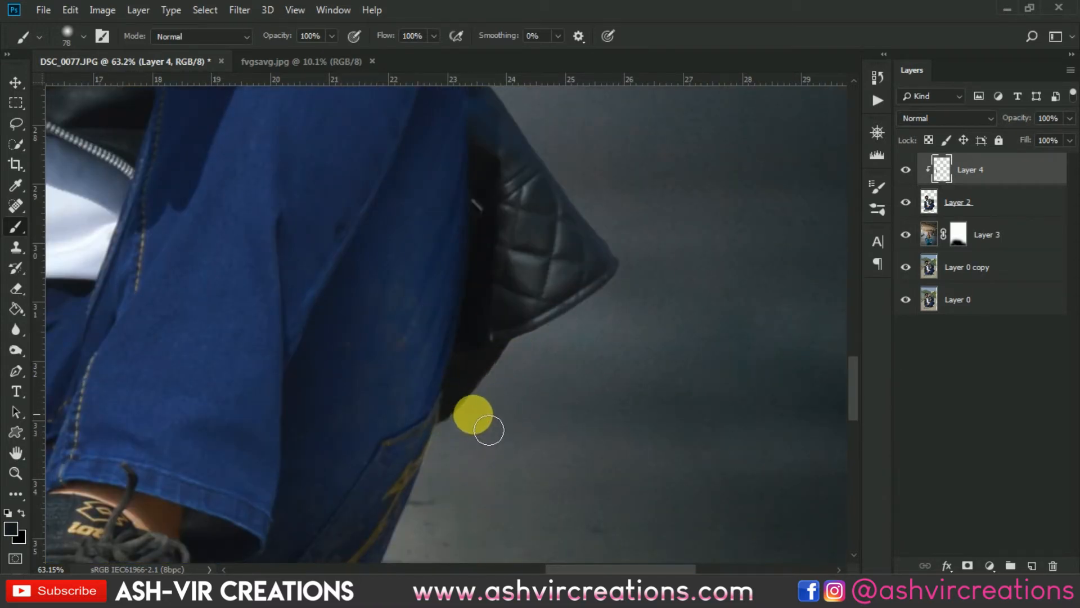
# - Paint along the edge of the left forearm near the knee, then zoom out to view the whole figure
pyautogui.scroll(-2, 484, 433)
pyautogui.scroll(3, 488, 434)
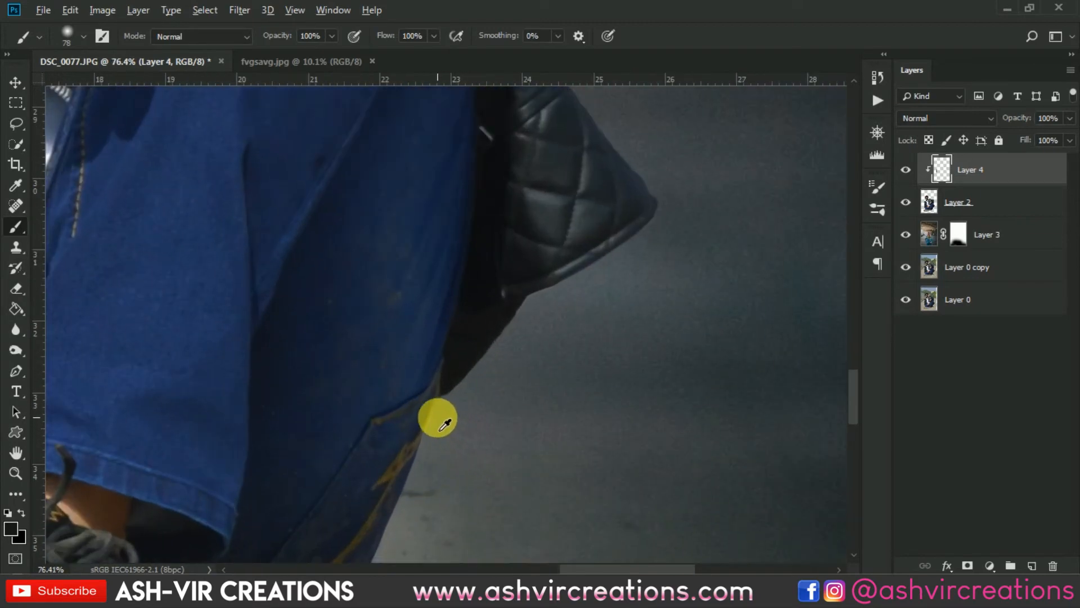
pyautogui.scroll(-2, 472, 447)
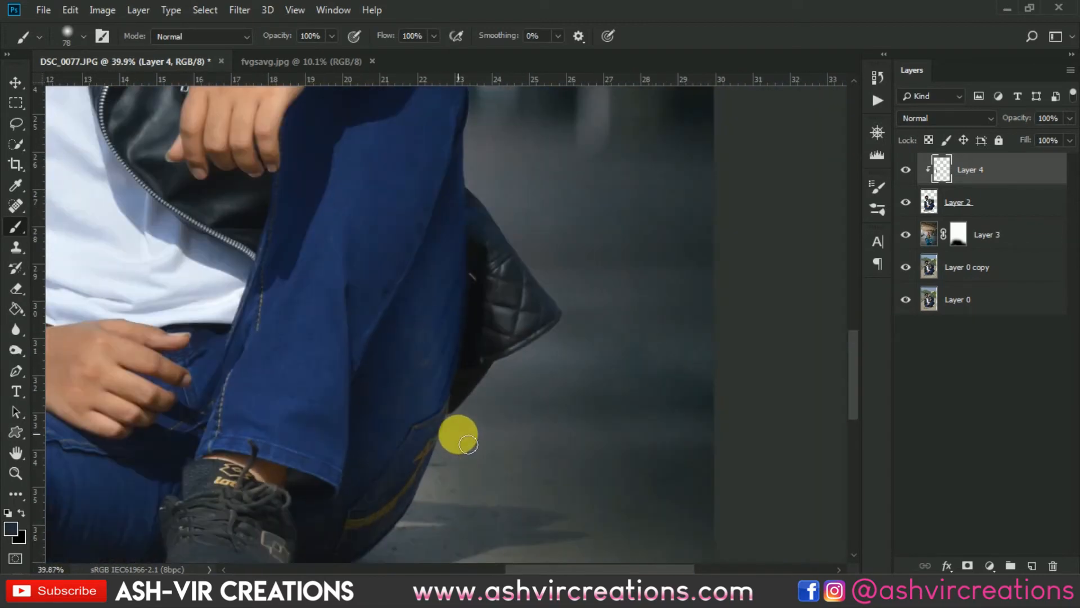
pyautogui.scroll(-3, 458, 433)
pyautogui.moveTo(307, 309); pyautogui.dragTo(656, 270)
pyautogui.scroll(3, 413, 399)
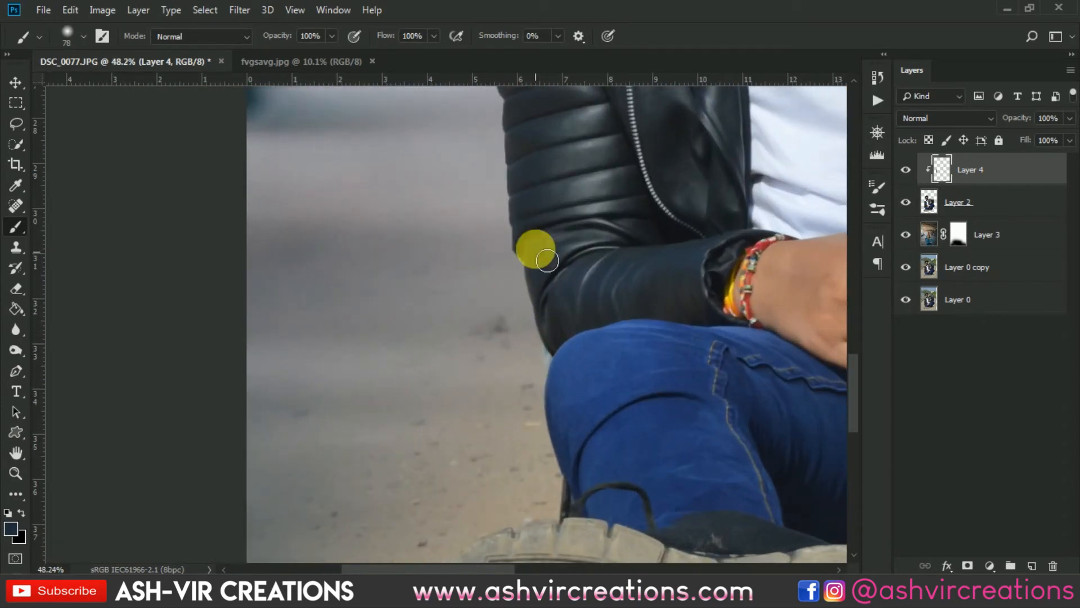
pyautogui.moveTo(552, 206); pyautogui.dragTo(567, 441)
pyautogui.scroll(4, 521, 328)
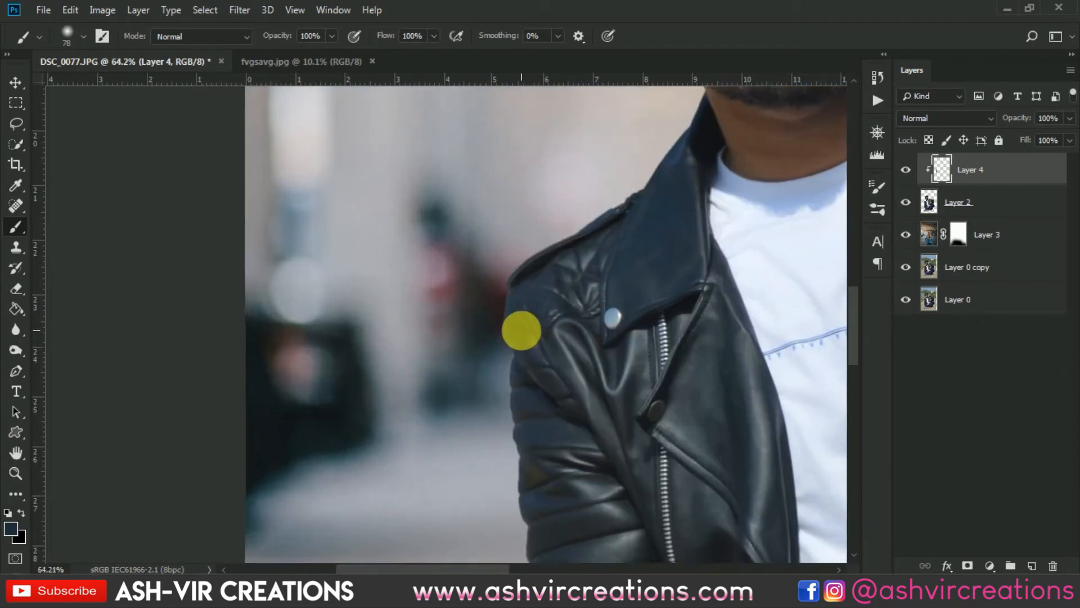
pyautogui.scroll(-8, 509, 366)
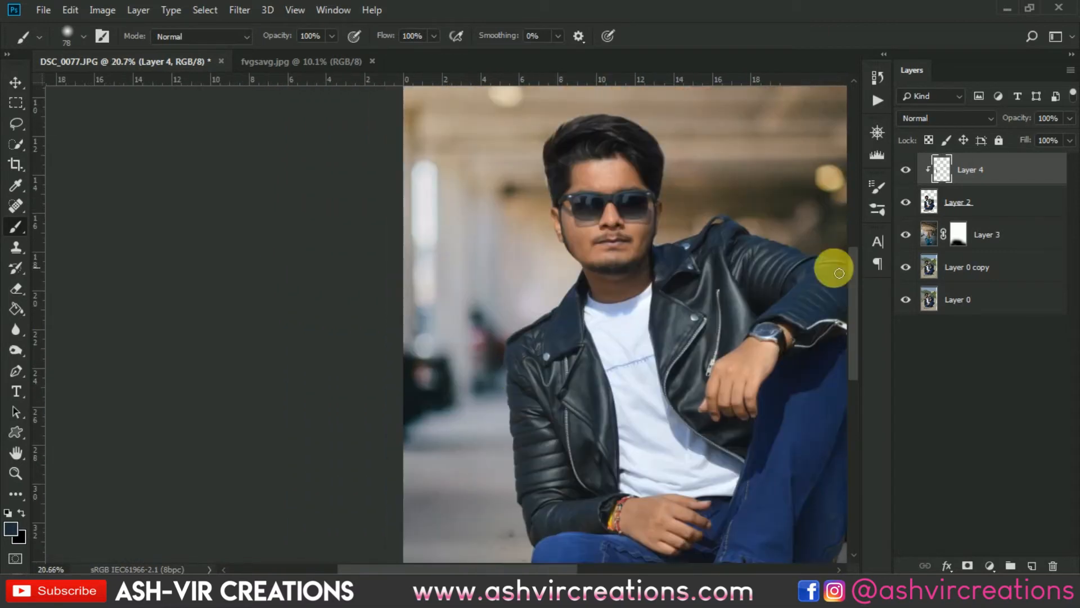
# - Merge the painted clipped layer with the man's Layer 2
pyautogui.rightClick(985, 203)
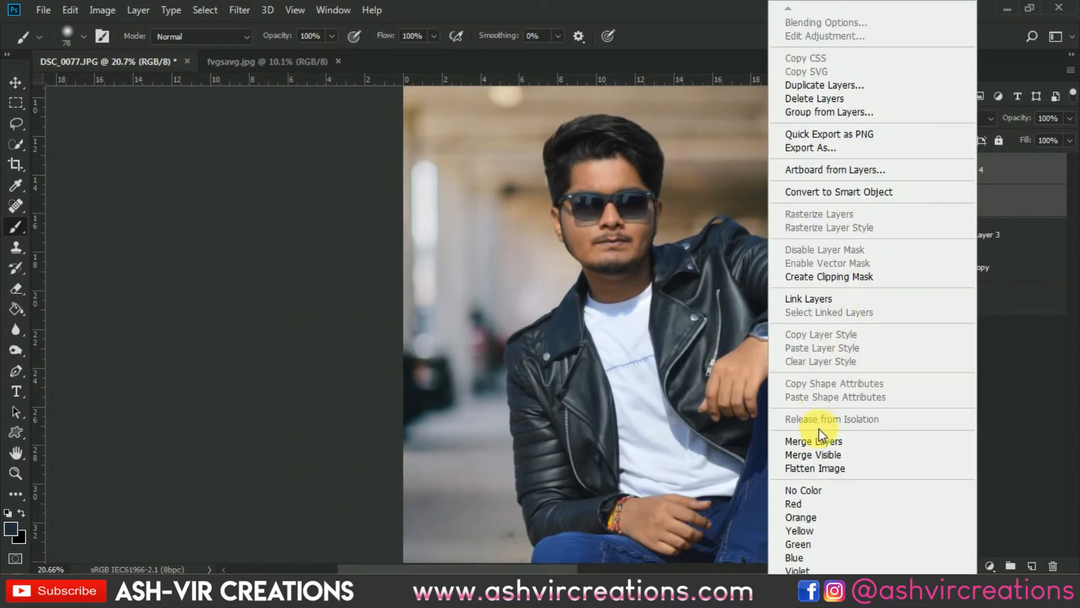
pyautogui.click(819, 439)
# - Set up the Blur tool with a Hard Round brush of 50 px and strength 53%
pyautogui.click(16, 329)
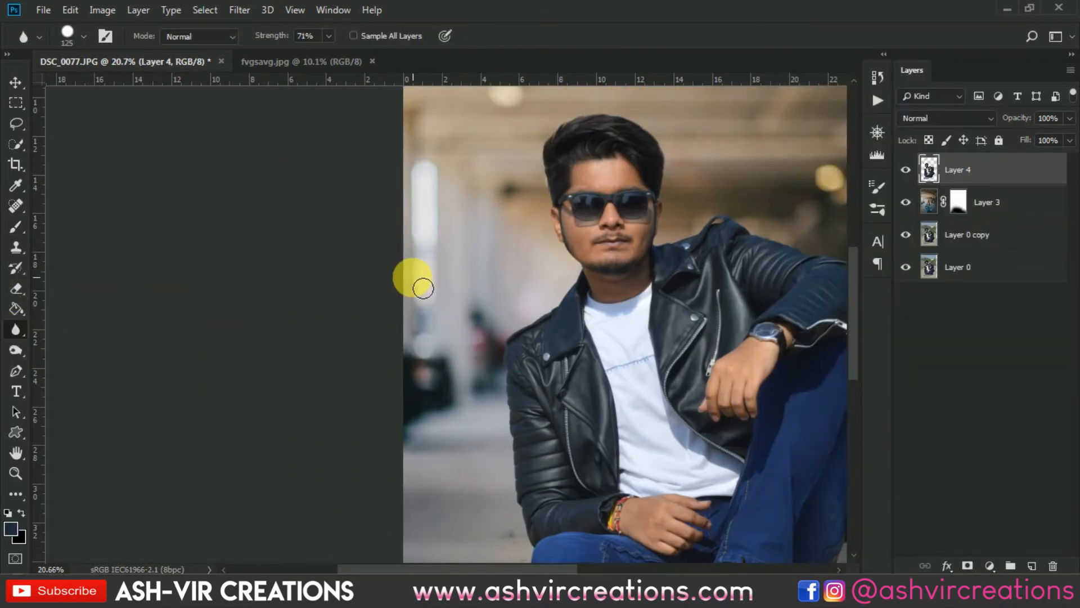
pyautogui.scroll(3, 483, 307)
pyautogui.moveTo(620, 318); pyautogui.dragTo(542, 185)
pyautogui.rightClick(549, 191)
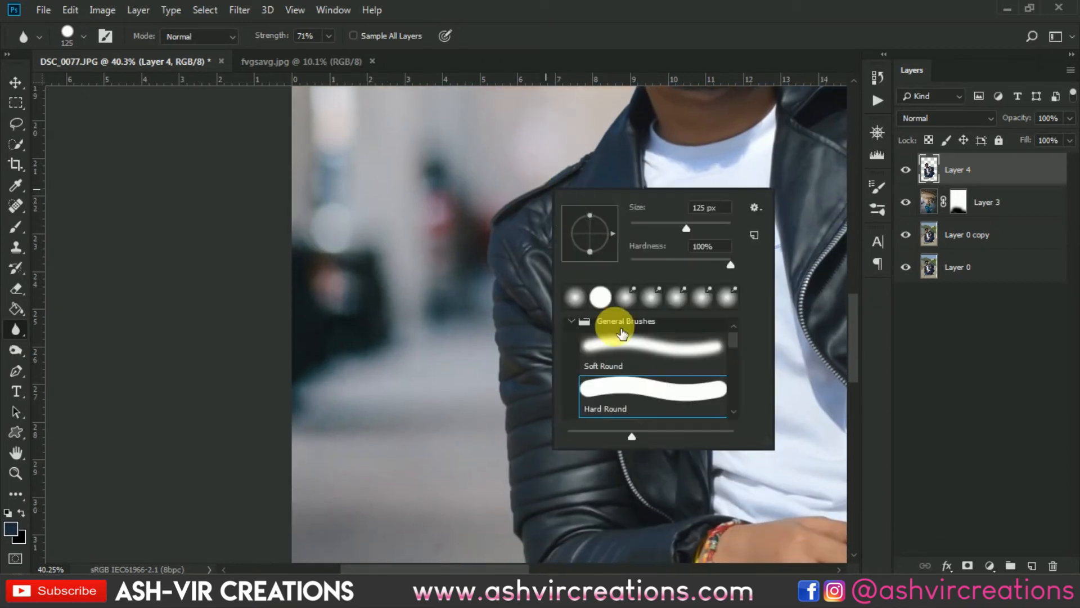
pyautogui.doubleClick(619, 394)
pyautogui.scroll(3, 581, 186)
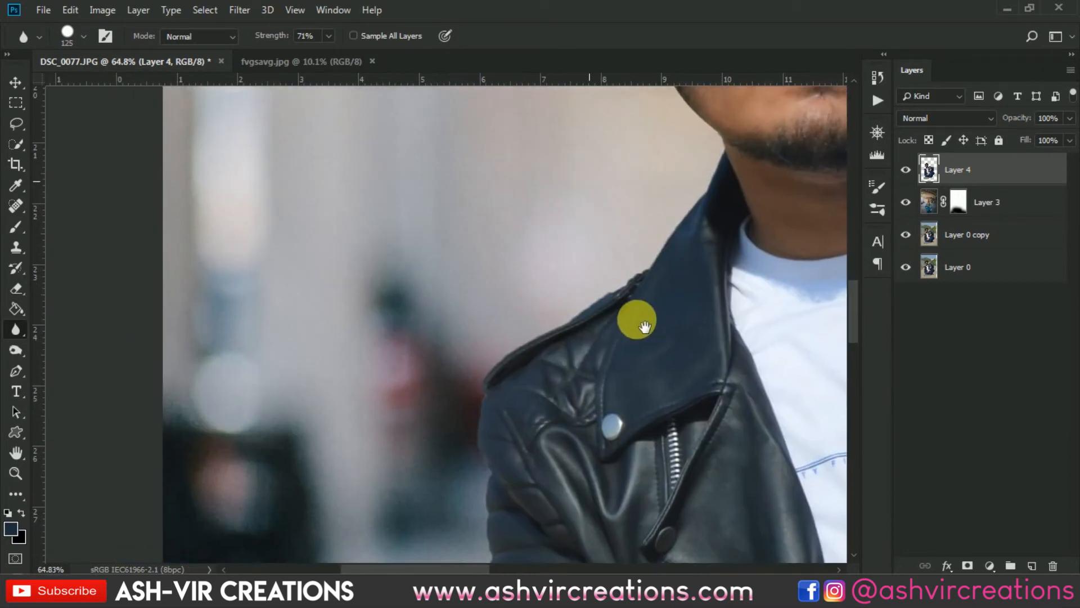
pyautogui.moveTo(694, 224)
pyautogui.mouseDown()
pyautogui.moveTo(709, 200)
pyautogui.moveTo(639, 173)
pyautogui.mouseUp()
pyautogui.press('[')
pyautogui.press('[')
pyautogui.press('[')
pyautogui.press('[')
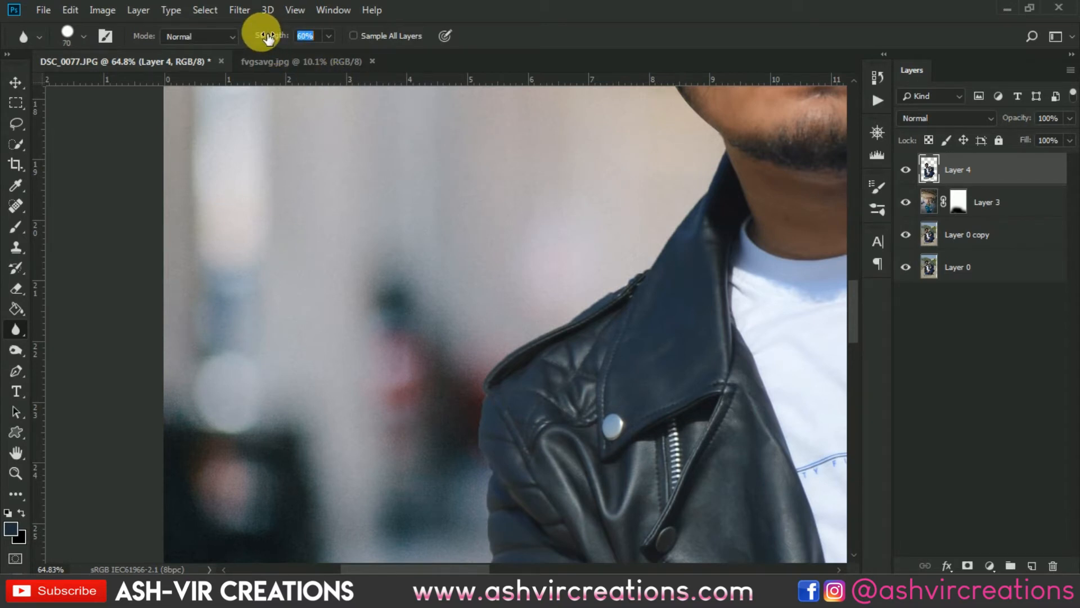
pyautogui.moveTo(265, 37); pyautogui.dragTo(260, 37)
pyautogui.press('[')
pyautogui.press('[')
# - Blur along the outline of the man's left shoulder and collar
pyautogui.moveTo(656, 174)
pyautogui.mouseDown()
pyautogui.moveTo(750, 198)
pyautogui.moveTo(729, 191)
pyautogui.moveTo(734, 173)
pyautogui.moveTo(678, 236)
pyautogui.moveTo(676, 221)
pyautogui.moveTo(697, 207)
pyautogui.moveTo(677, 256)
pyautogui.mouseUp()
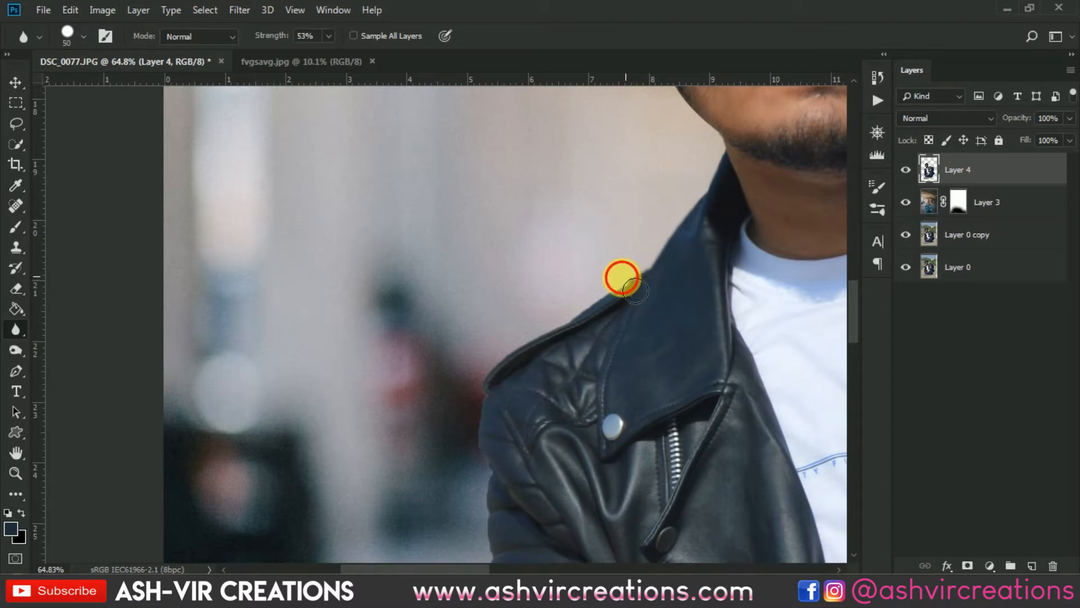
pyautogui.moveTo(635, 291)
pyautogui.mouseDown()
pyautogui.moveTo(535, 344)
pyautogui.moveTo(501, 375)
pyautogui.moveTo(531, 368)
pyautogui.moveTo(541, 341)
pyautogui.moveTo(563, 333)
pyautogui.moveTo(492, 377)
pyautogui.mouseUp()
pyautogui.moveTo(532, 324); pyautogui.dragTo(535, 200)
pyautogui.moveTo(518, 247)
pyautogui.mouseDown()
pyautogui.moveTo(492, 270)
pyautogui.moveTo(477, 328)
pyautogui.moveTo(491, 361)
pyautogui.moveTo(483, 380)
pyautogui.mouseUp()
pyautogui.moveTo(513, 349); pyautogui.dragTo(521, 170)
pyautogui.moveTo(493, 216)
pyautogui.mouseDown()
pyautogui.moveTo(505, 337)
pyautogui.moveTo(528, 294)
pyautogui.moveTo(525, 198)
pyautogui.moveTo(499, 210)
pyautogui.moveTo(523, 272)
pyautogui.moveTo(533, 391)
pyautogui.mouseUp()
pyautogui.moveTo(522, 351)
pyautogui.mouseDown()
pyautogui.moveTo(479, 189)
pyautogui.moveTo(541, 401)
pyautogui.moveTo(559, 427)
pyautogui.moveTo(591, 387)
pyautogui.moveTo(581, 262)
pyautogui.moveTo(532, 286)
pyautogui.moveTo(526, 310)
pyautogui.moveTo(524, 376)
pyautogui.moveTo(534, 392)
pyautogui.moveTo(540, 383)
pyautogui.moveTo(544, 422)
pyautogui.moveTo(597, 321)
pyautogui.moveTo(638, 299)
pyautogui.moveTo(552, 292)
pyautogui.moveTo(379, 237)
pyautogui.mouseUp()
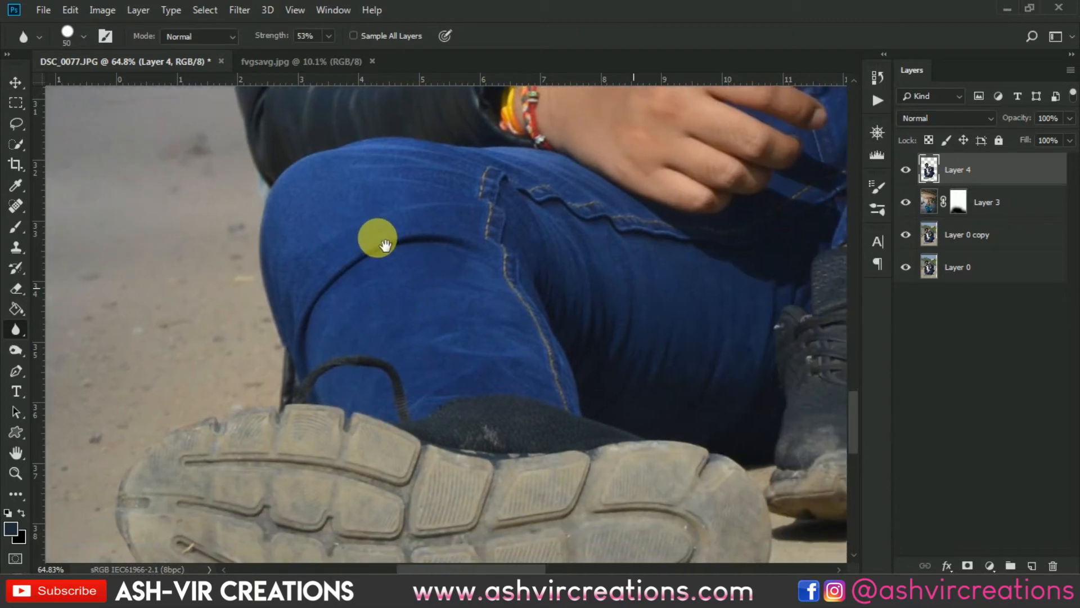
# - Blur along the edges of the shoe and the raised right leg
pyautogui.click(578, 257)
pyautogui.moveTo(569, 250); pyautogui.dragTo(111, 373)
pyautogui.moveTo(329, 374); pyautogui.dragTo(8, 457)
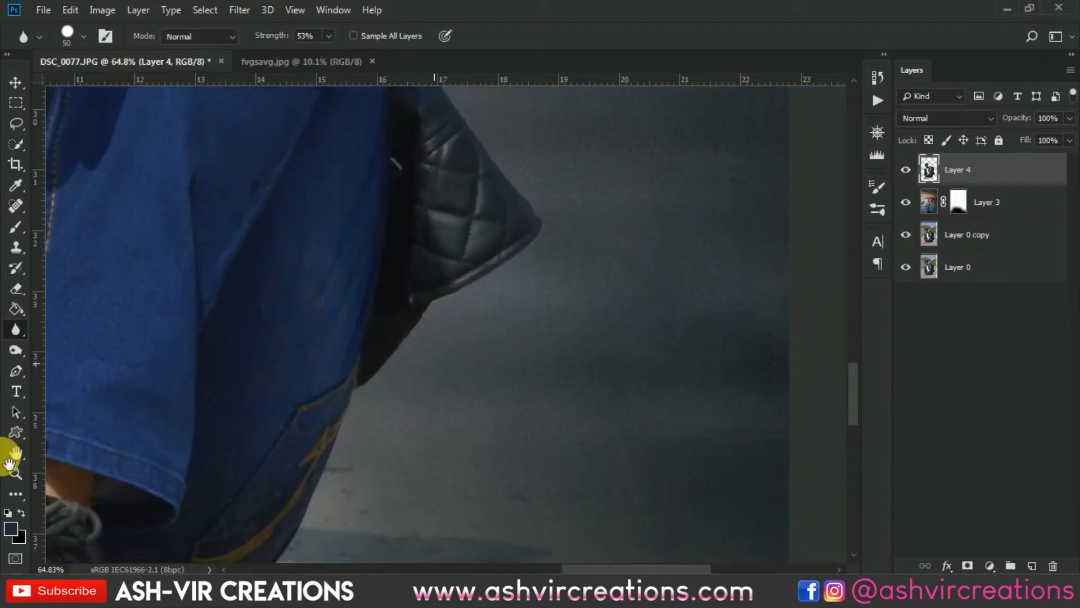
pyautogui.moveTo(381, 386)
pyautogui.mouseDown()
pyautogui.moveTo(382, 418)
pyautogui.moveTo(452, 345)
pyautogui.moveTo(569, 271)
pyautogui.moveTo(573, 261)
pyautogui.moveTo(553, 275)
pyautogui.moveTo(554, 229)
pyautogui.moveTo(632, 419)
pyautogui.moveTo(565, 359)
pyautogui.moveTo(613, 422)
pyautogui.moveTo(566, 369)
pyautogui.moveTo(482, 233)
pyautogui.moveTo(496, 387)
pyautogui.moveTo(484, 389)
pyautogui.moveTo(493, 384)
pyautogui.moveTo(494, 207)
pyautogui.mouseUp()
pyautogui.moveTo(498, 244); pyautogui.dragTo(505, 289)
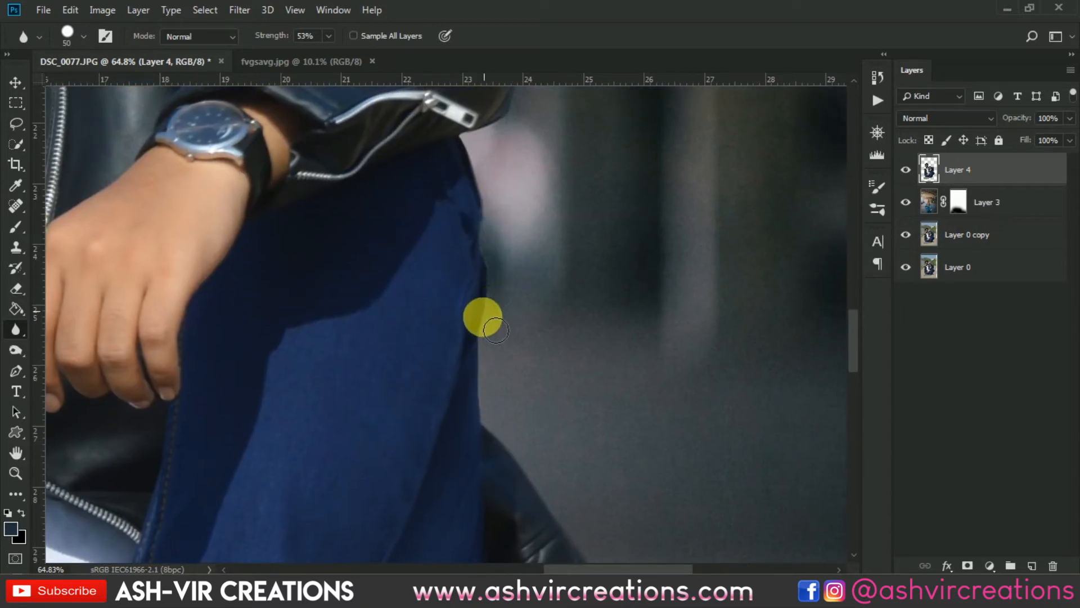
pyautogui.moveTo(495, 330); pyautogui.dragTo(495, 438)
pyautogui.moveTo(506, 264)
pyautogui.mouseDown()
pyautogui.moveTo(520, 316)
pyautogui.moveTo(502, 426)
pyautogui.moveTo(444, 312)
pyautogui.moveTo(474, 377)
pyautogui.moveTo(452, 319)
pyautogui.moveTo(498, 313)
pyautogui.moveTo(526, 263)
pyautogui.moveTo(534, 206)
pyautogui.moveTo(549, 327)
pyautogui.moveTo(532, 463)
pyautogui.moveTo(454, 378)
pyautogui.moveTo(471, 395)
pyautogui.moveTo(339, 372)
pyautogui.moveTo(265, 338)
pyautogui.moveTo(554, 474)
pyautogui.moveTo(471, 460)
pyautogui.moveTo(372, 394)
pyautogui.moveTo(280, 467)
pyautogui.moveTo(163, 496)
pyautogui.moveTo(215, 392)
pyautogui.moveTo(188, 422)
pyautogui.moveTo(203, 376)
pyautogui.moveTo(200, 420)
pyautogui.moveTo(369, 427)
pyautogui.mouseUp()
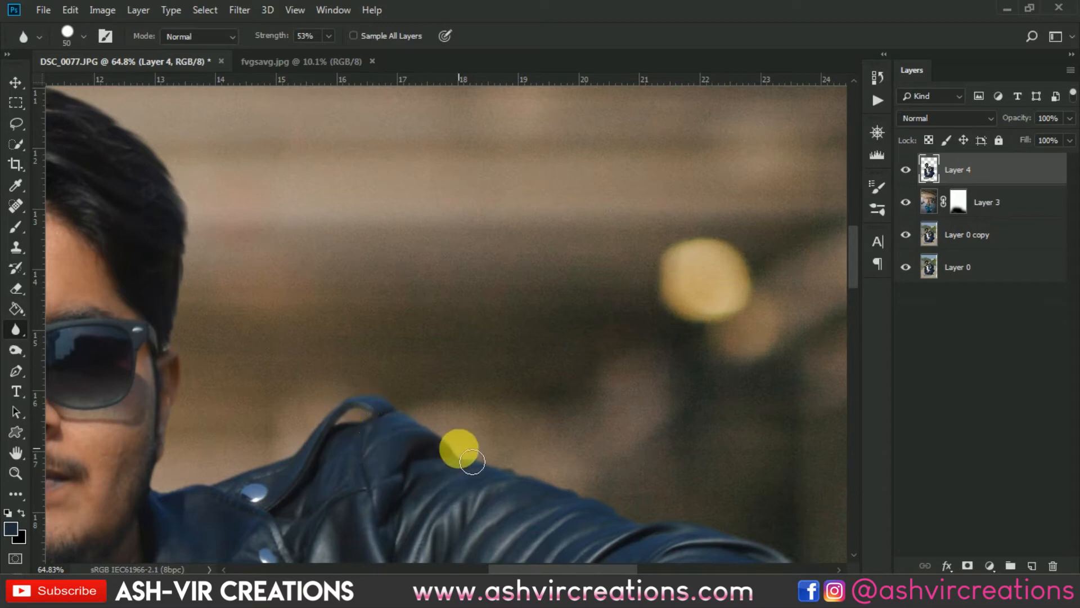
# - Blur along the right shoulder and the edges of the chin and neck
pyautogui.scroll(-3, 452, 453)
pyautogui.moveTo(341, 418); pyautogui.dragTo(670, 233)
pyautogui.scroll(7, 423, 341)
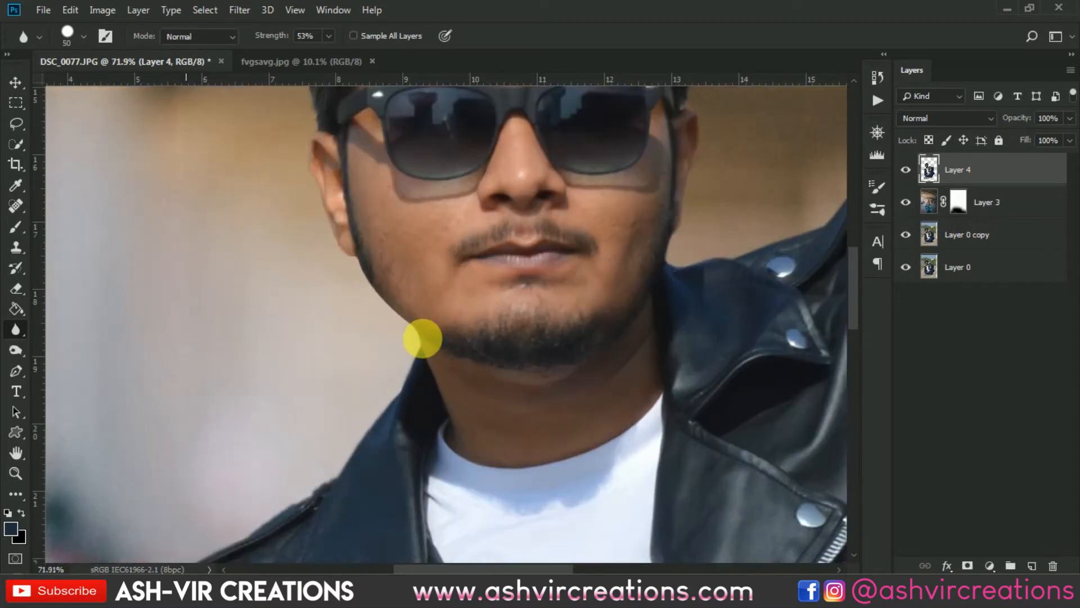
pyautogui.moveTo(429, 360)
pyautogui.mouseDown()
pyautogui.moveTo(343, 267)
pyautogui.moveTo(470, 503)
pyautogui.moveTo(444, 354)
pyautogui.moveTo(434, 390)
pyautogui.moveTo(434, 349)
pyautogui.moveTo(458, 470)
pyautogui.moveTo(446, 422)
pyautogui.moveTo(239, 384)
pyautogui.mouseUp()
pyautogui.scroll(-3, 622, 350)
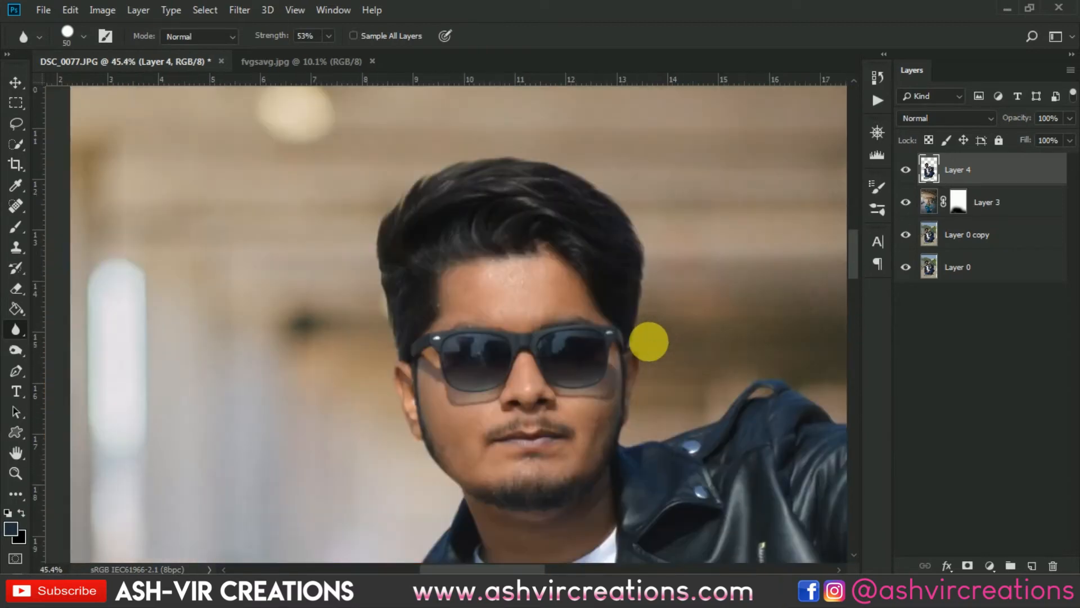
pyautogui.moveTo(640, 437); pyautogui.dragTo(567, 217)
pyautogui.click(580, 263)
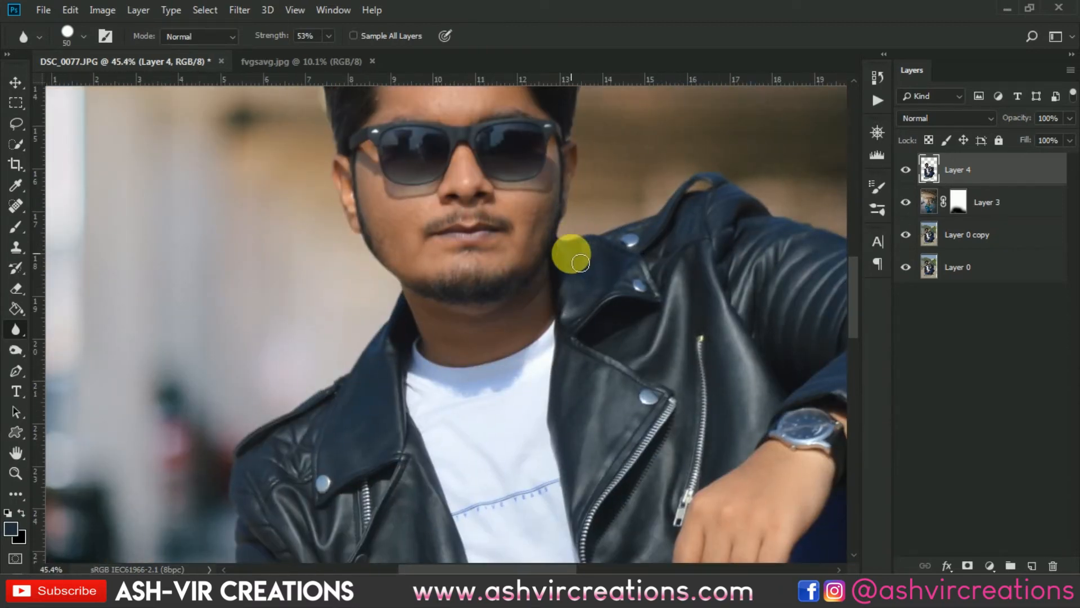
# - Blur the remaining edges around the jacket and legs, then zoom out to view the result
pyautogui.moveTo(660, 466); pyautogui.dragTo(563, 119)
pyautogui.moveTo(490, 325); pyautogui.dragTo(640, 108)
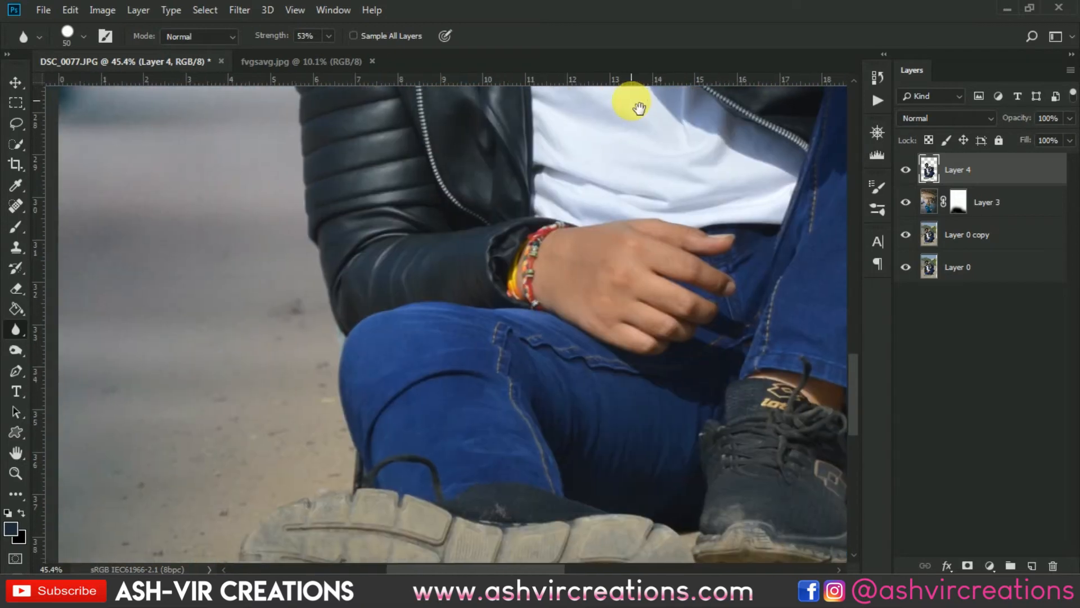
pyautogui.scroll(-3, 524, 249)
pyautogui.moveTo(731, 193); pyautogui.dragTo(504, 448)
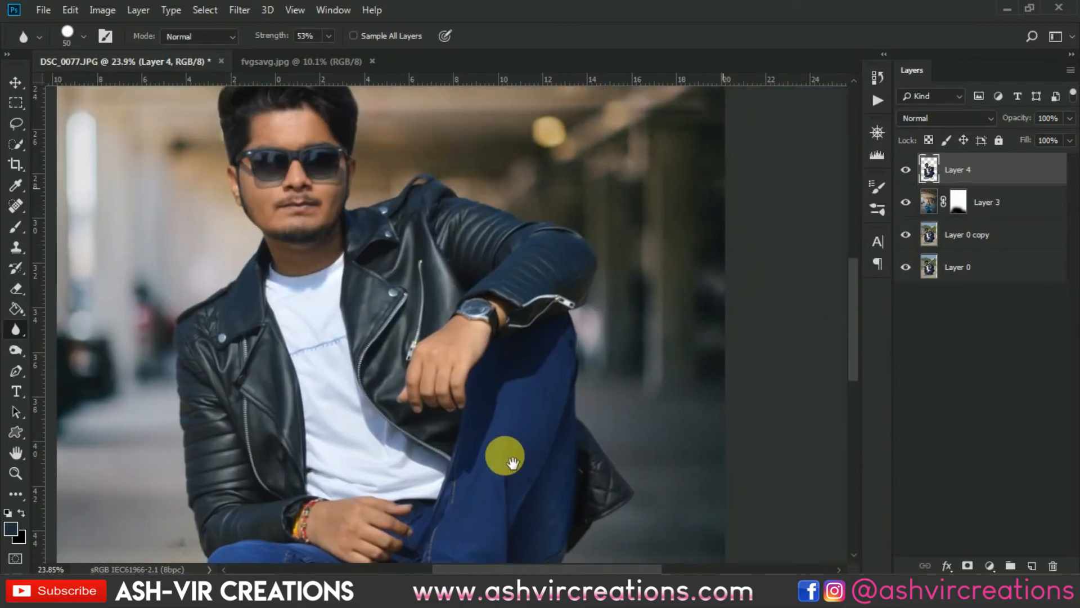
# - Add a dark navy Solid Color fill layer above Layer 4
pyautogui.scroll(-2, 581, 320)
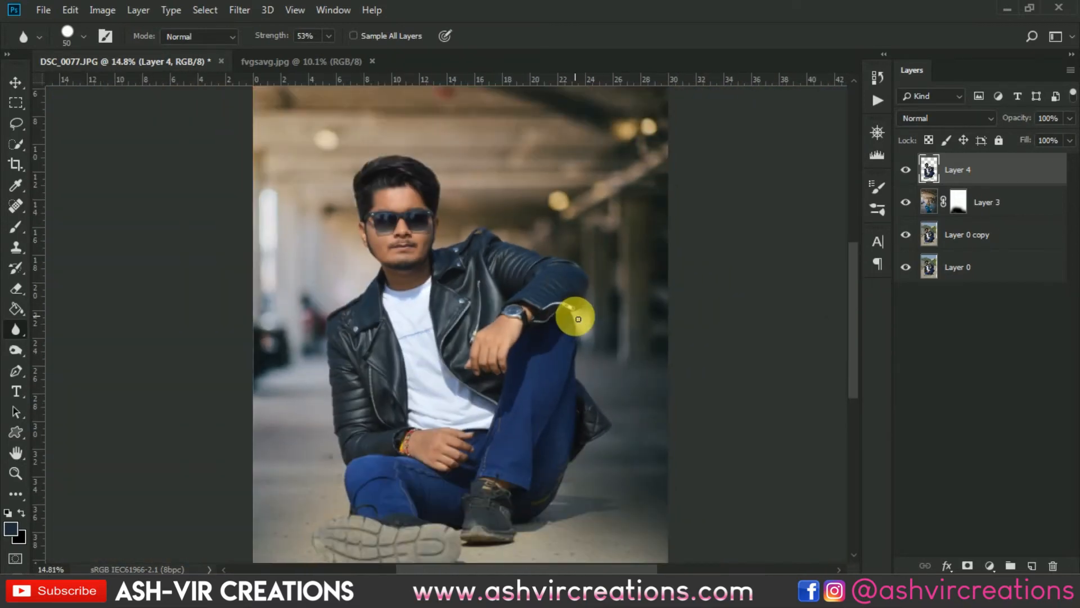
pyautogui.press('v')
pyautogui.scroll(-3, 558, 310)
pyautogui.scroll(1, 526, 287)
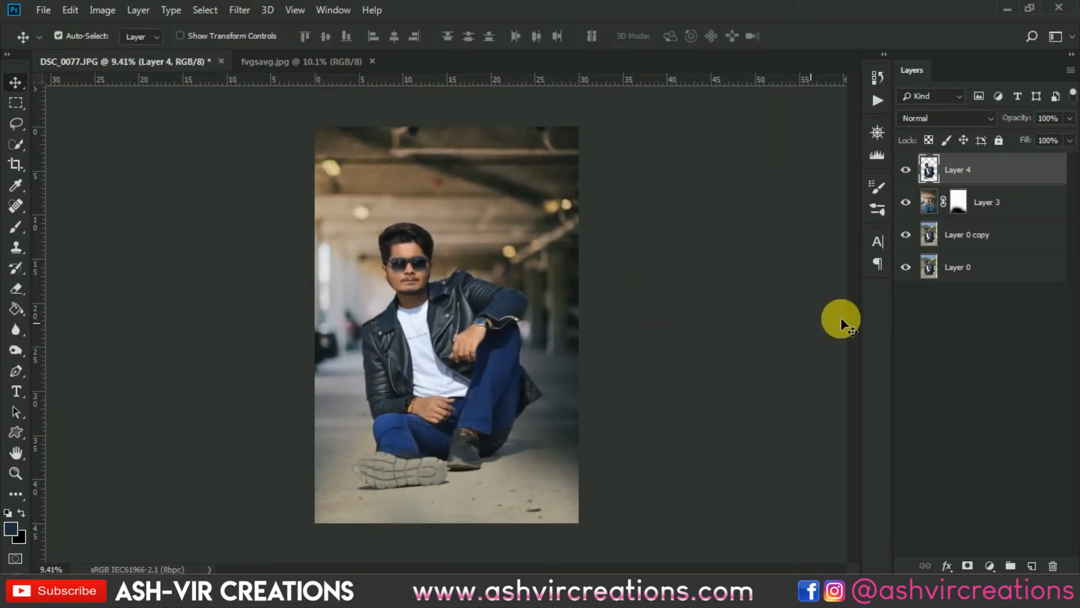
pyautogui.click(976, 241)
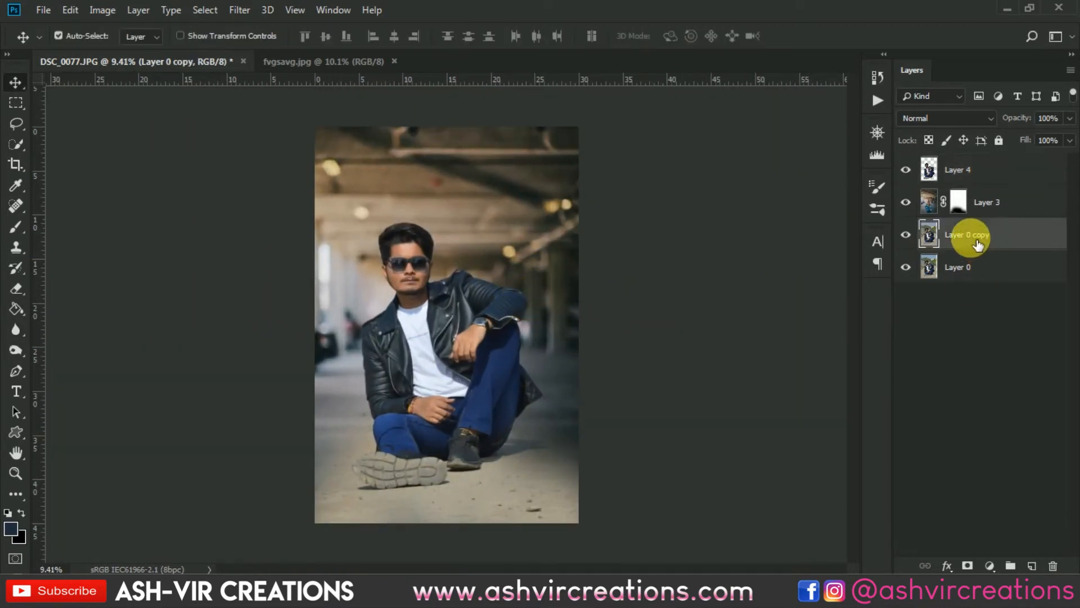
pyautogui.click(998, 177)
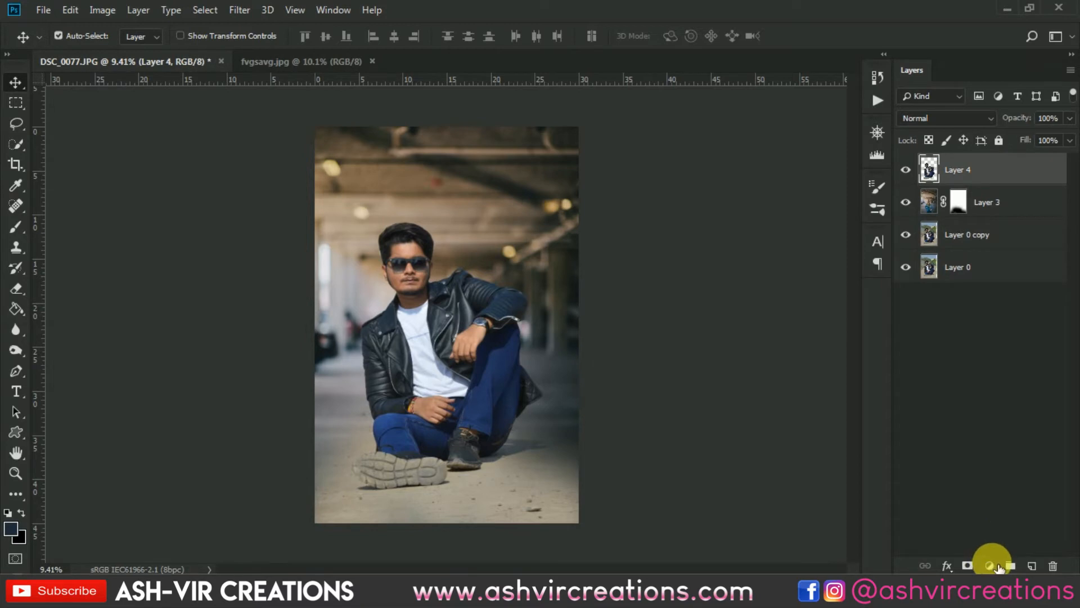
pyautogui.click(991, 566)
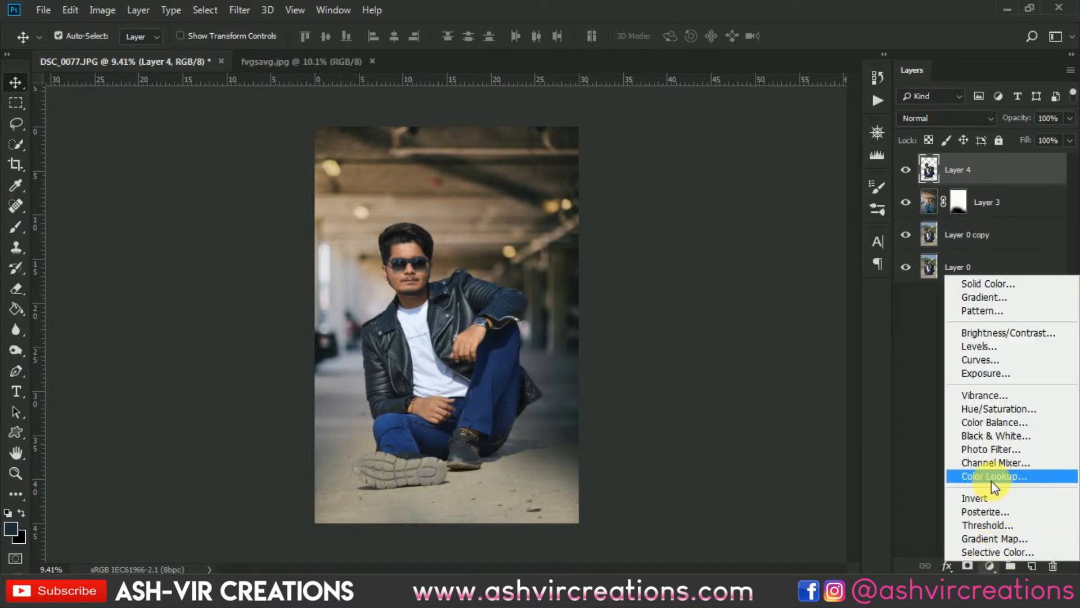
pyautogui.click(982, 284)
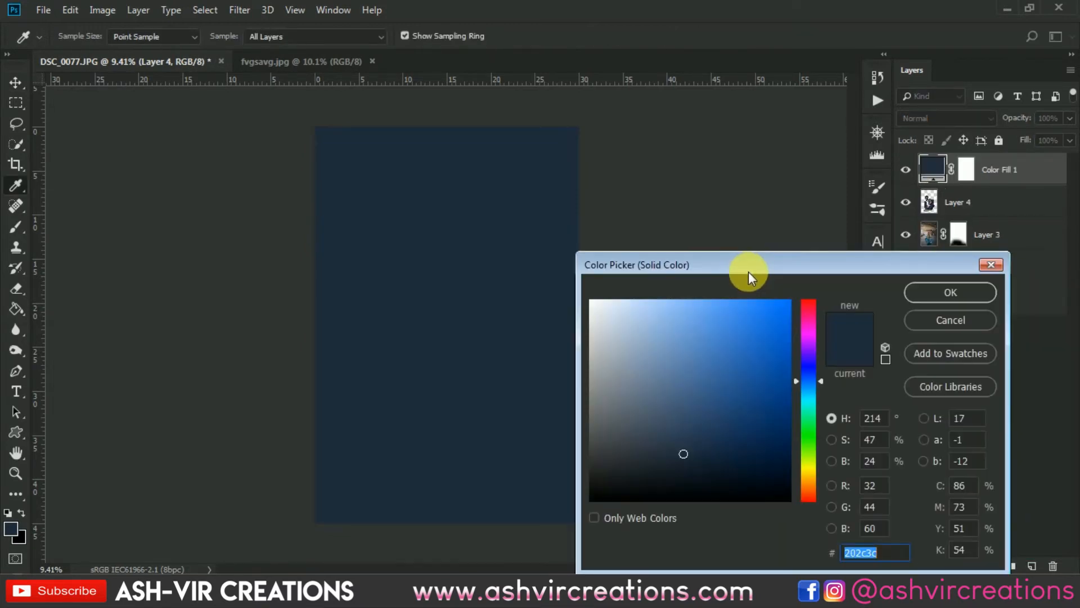
pyautogui.moveTo(693, 467)
pyautogui.mouseDown()
pyautogui.moveTo(702, 488)
pyautogui.moveTo(692, 471)
pyautogui.mouseUp()
pyautogui.click(923, 292)
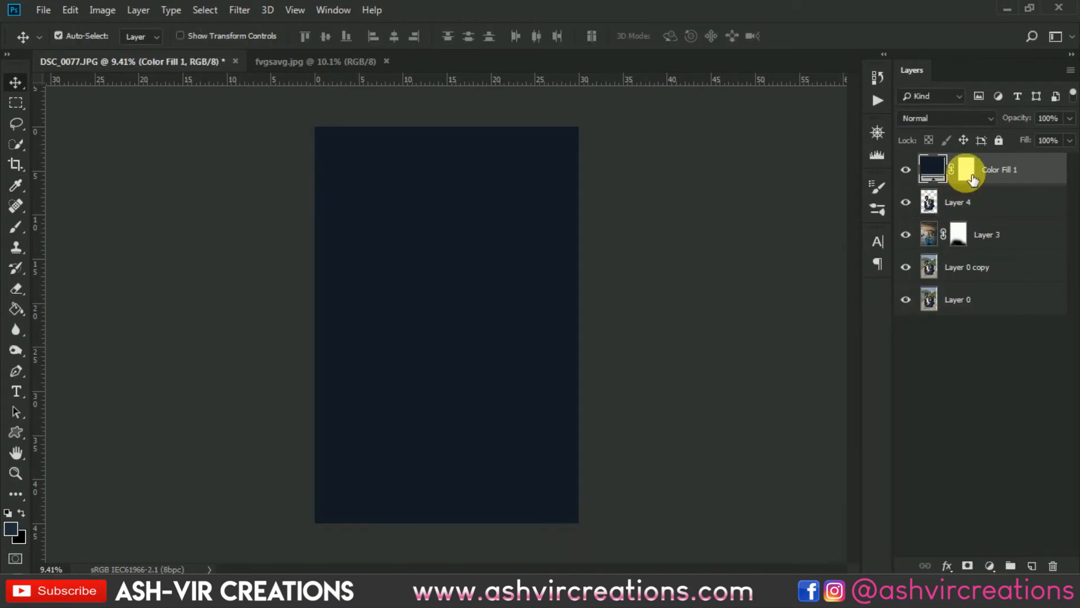
# - Paint the centre of the fill layer's mask with a 3300 px soft black brush to reveal the man, leaving a dark vignette
pyautogui.click(965, 169)
pyautogui.click(15, 227)
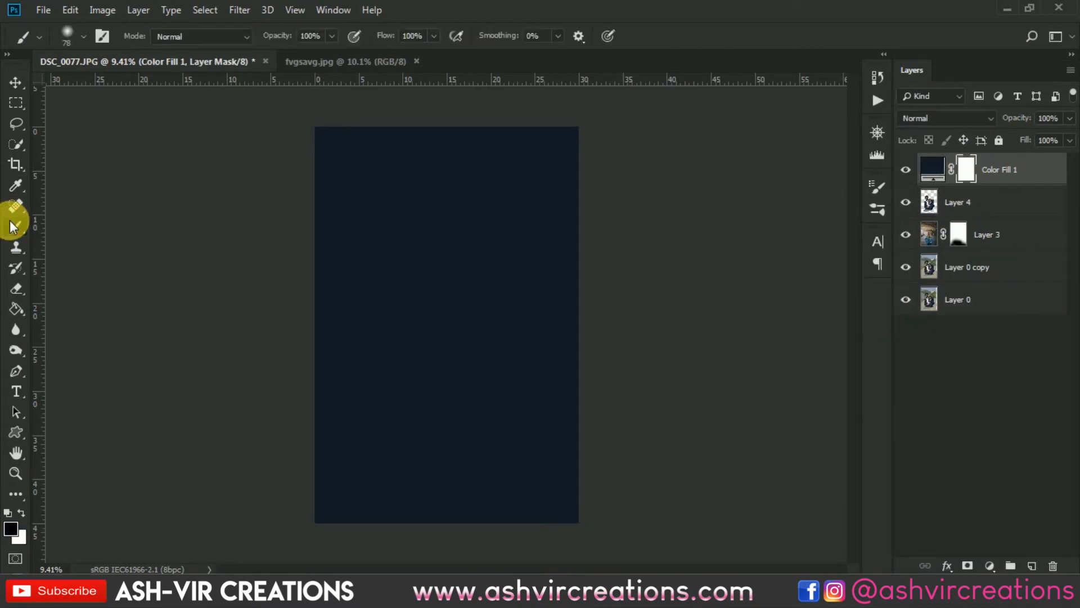
pyautogui.rightClick(520, 277)
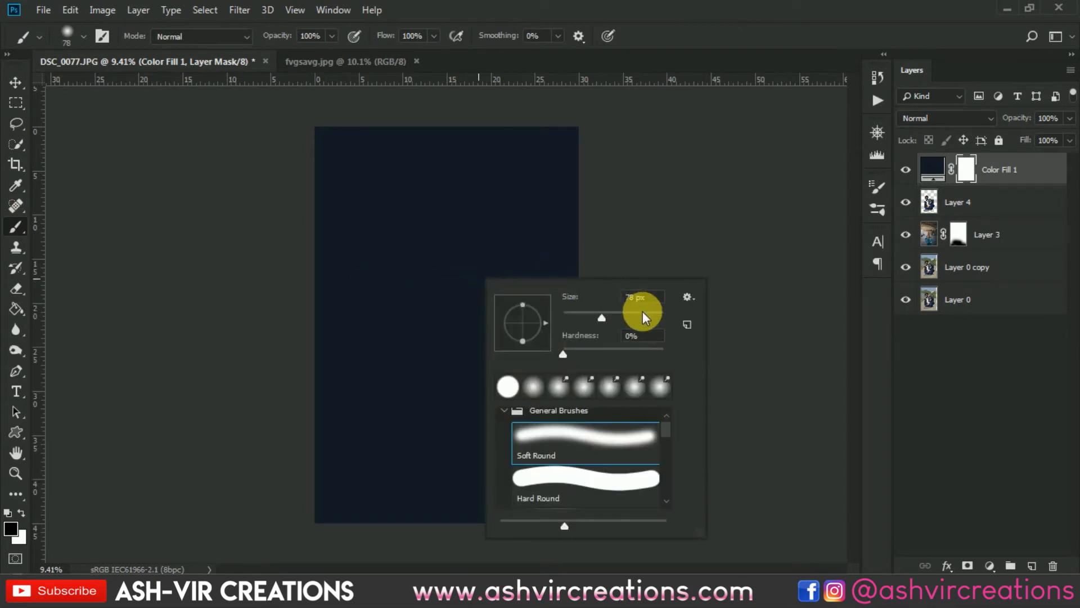
pyautogui.write('3000')
pyautogui.press('Return')
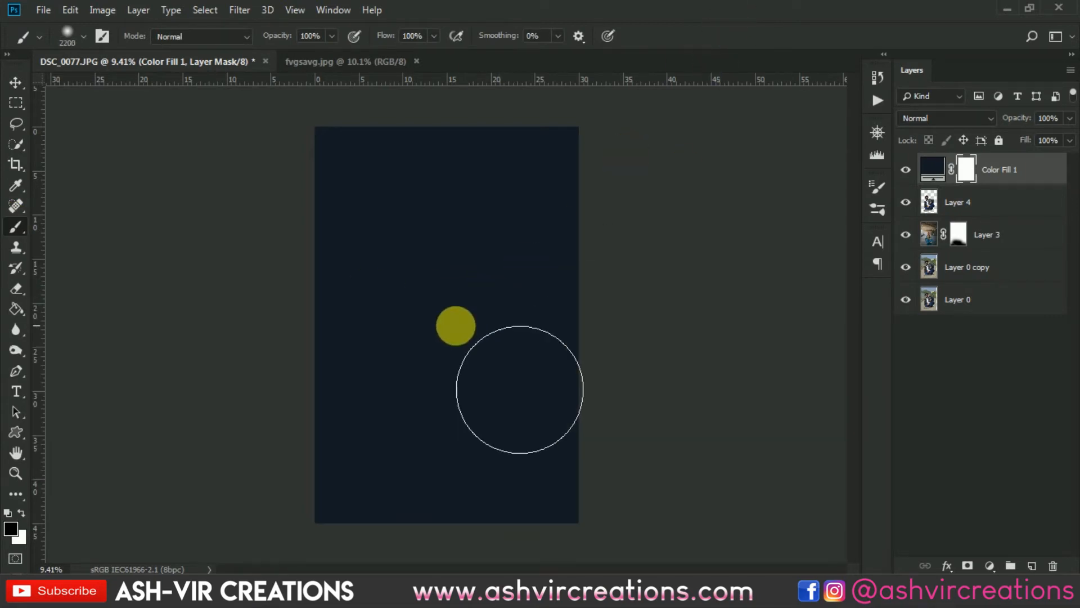
pyautogui.press(']')
pyautogui.press(']')
pyautogui.press(']')
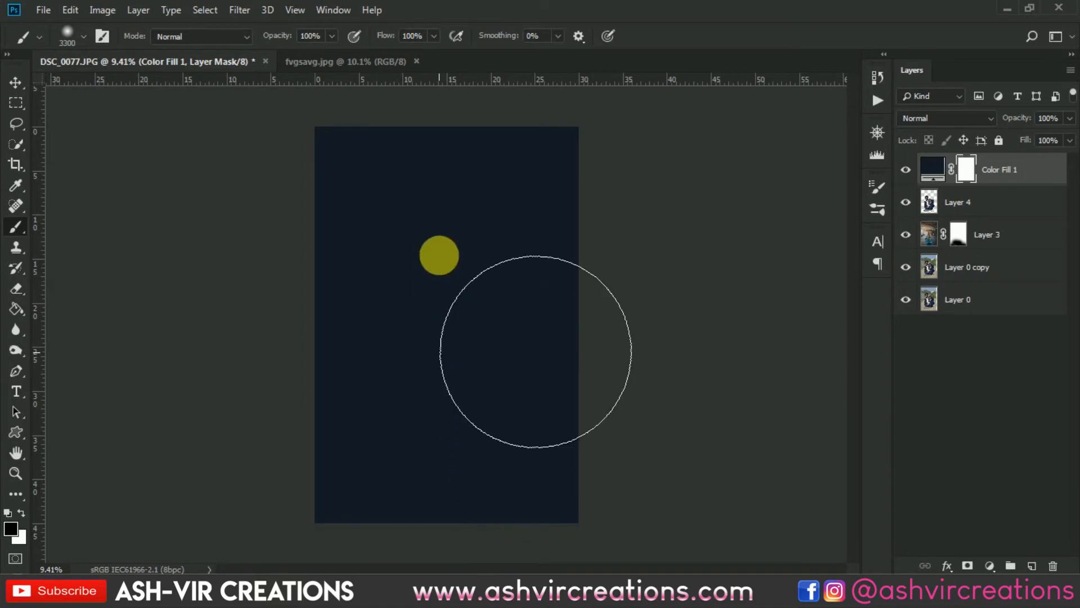
pyautogui.click(445, 254)
pyautogui.moveTo(488, 368)
pyautogui.mouseDown()
pyautogui.moveTo(502, 210)
pyautogui.moveTo(369, 171)
pyautogui.moveTo(352, 282)
pyautogui.moveTo(385, 164)
pyautogui.mouseUp()
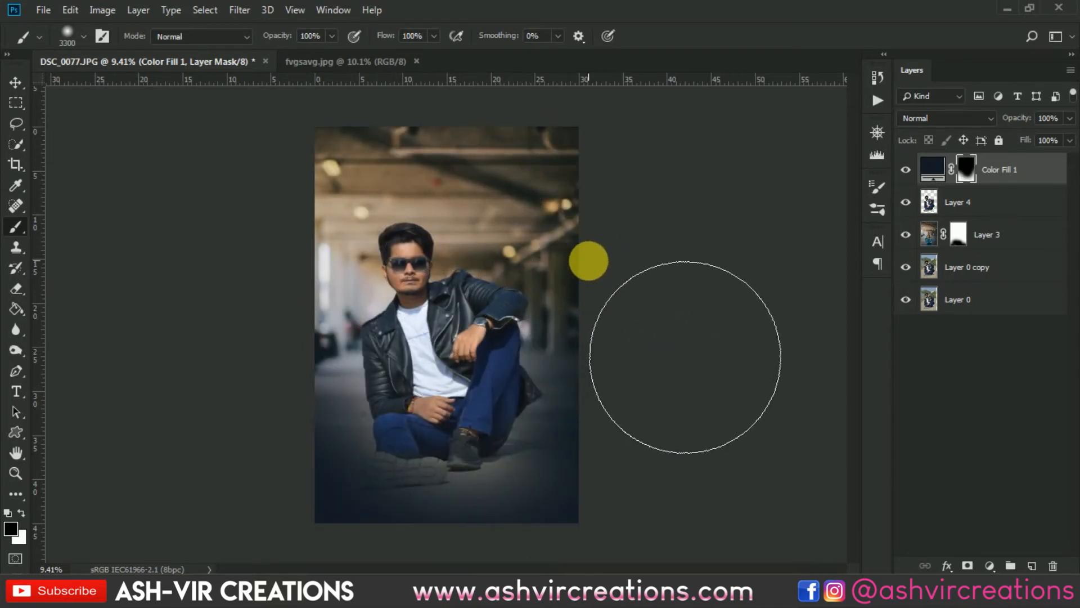
# - Lower the fill layer's opacity to 71% and toggle its visibility to compare the vignette
pyautogui.moveTo(1017, 124); pyautogui.dragTo(995, 123)
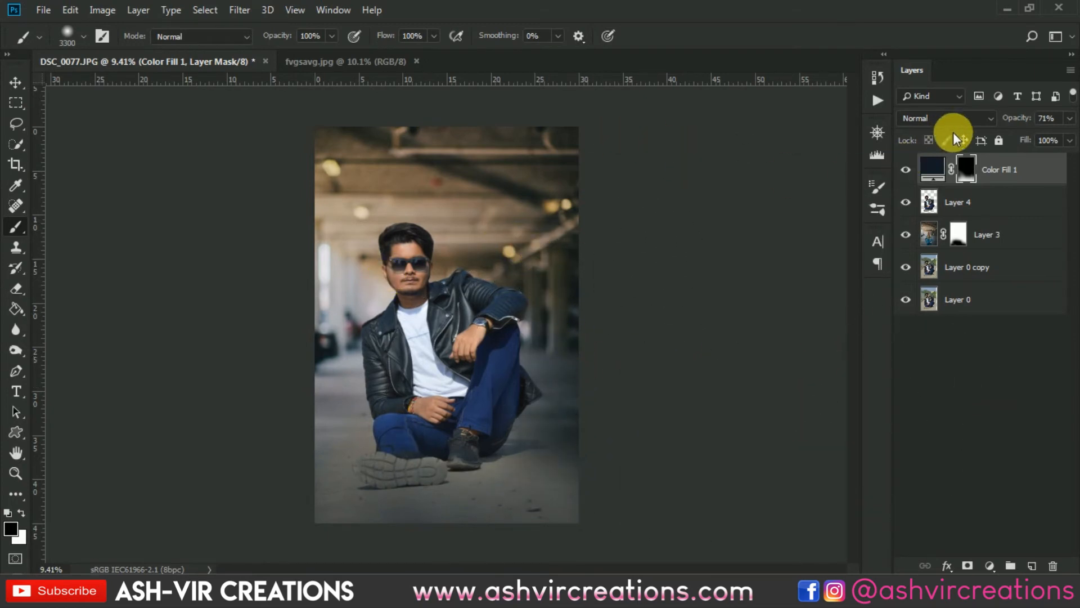
pyautogui.click(908, 169)
pyautogui.click(908, 168)
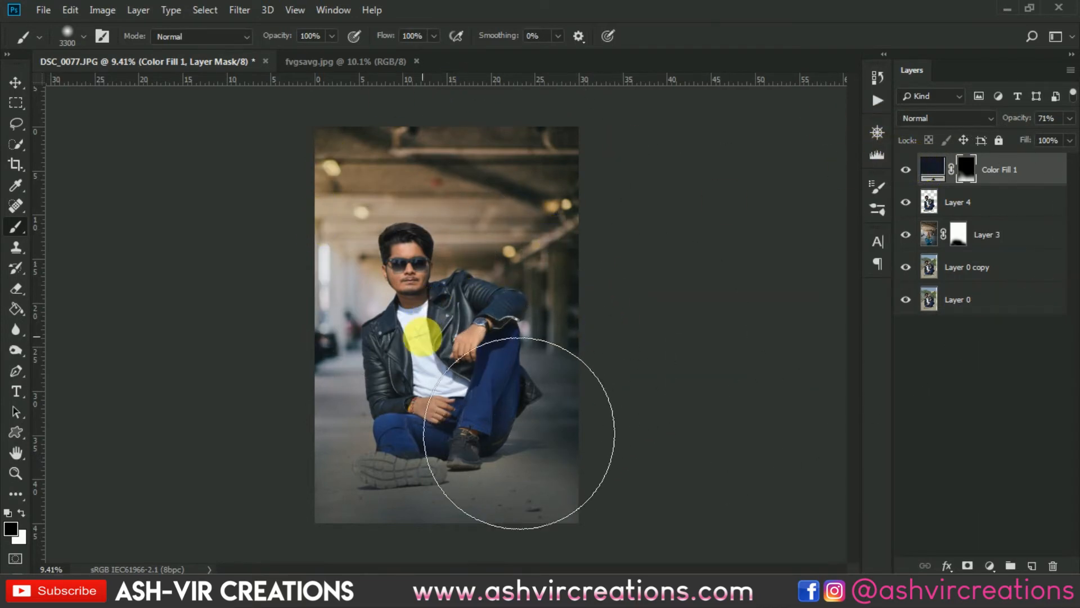
pyautogui.press('[')
pyautogui.press('[')
pyautogui.press('[')
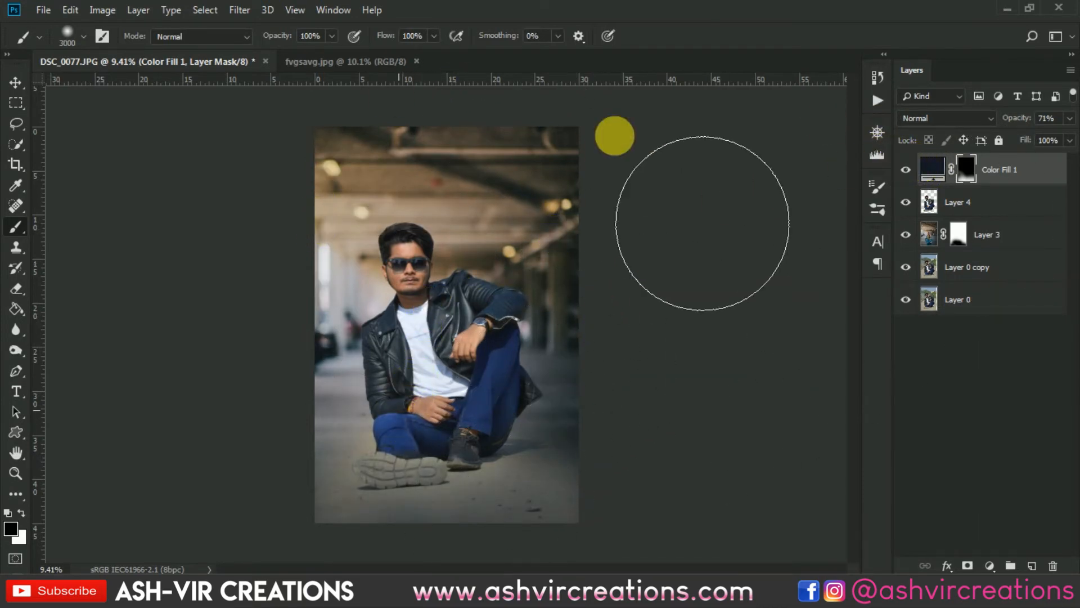
pyautogui.click(906, 170)
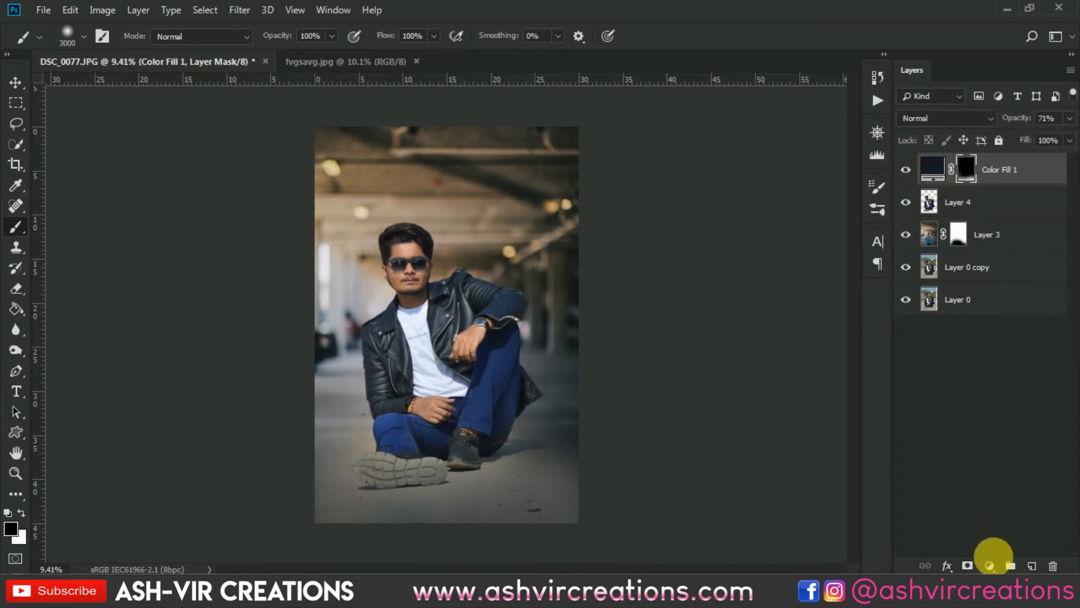
# - Add a Color Lookup adjustment layer and load the AVC-Alen_a2.CUBE 3D LUT
pyautogui.click(996, 566)
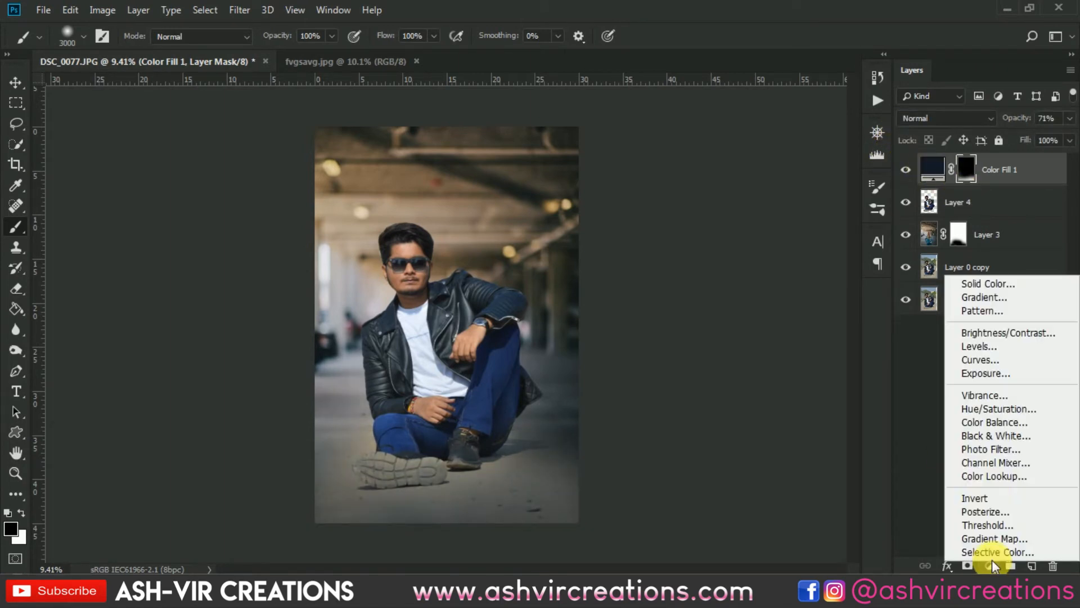
pyautogui.click(988, 475)
pyautogui.click(743, 194)
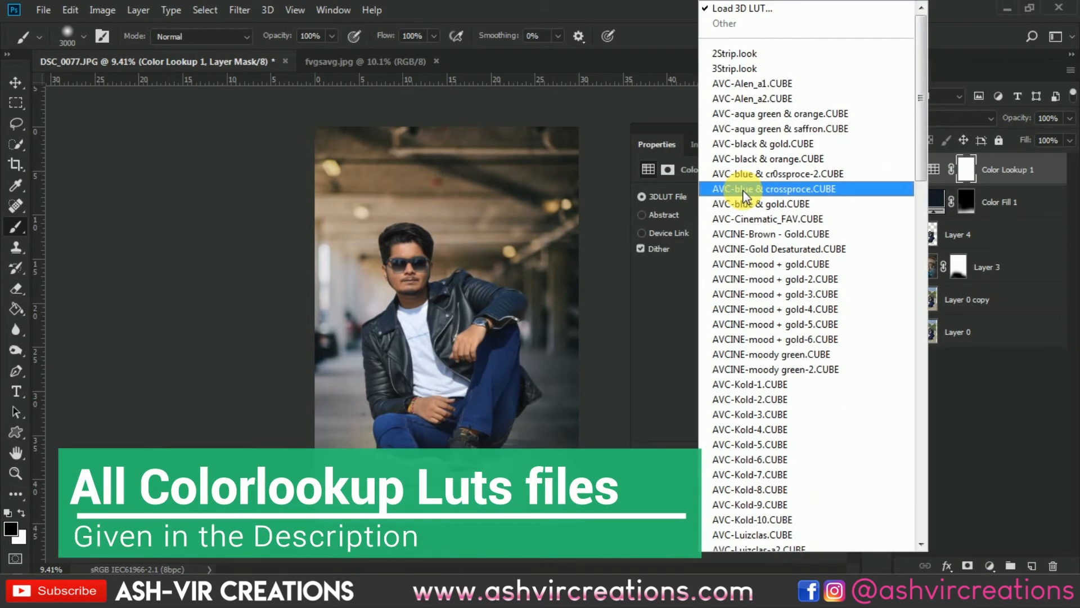
pyautogui.click(775, 83)
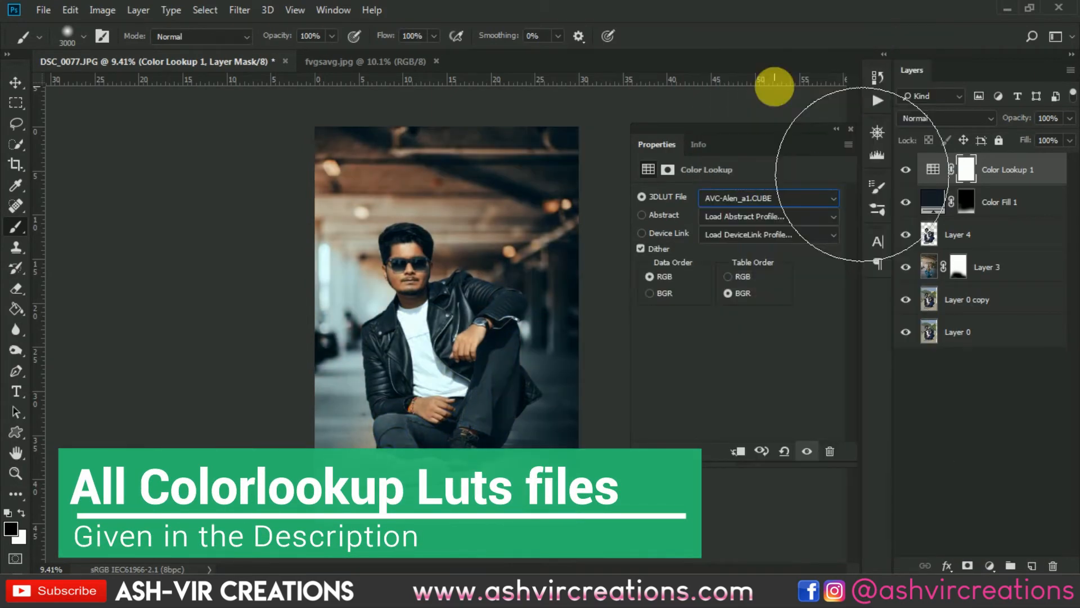
pyautogui.press('Down')
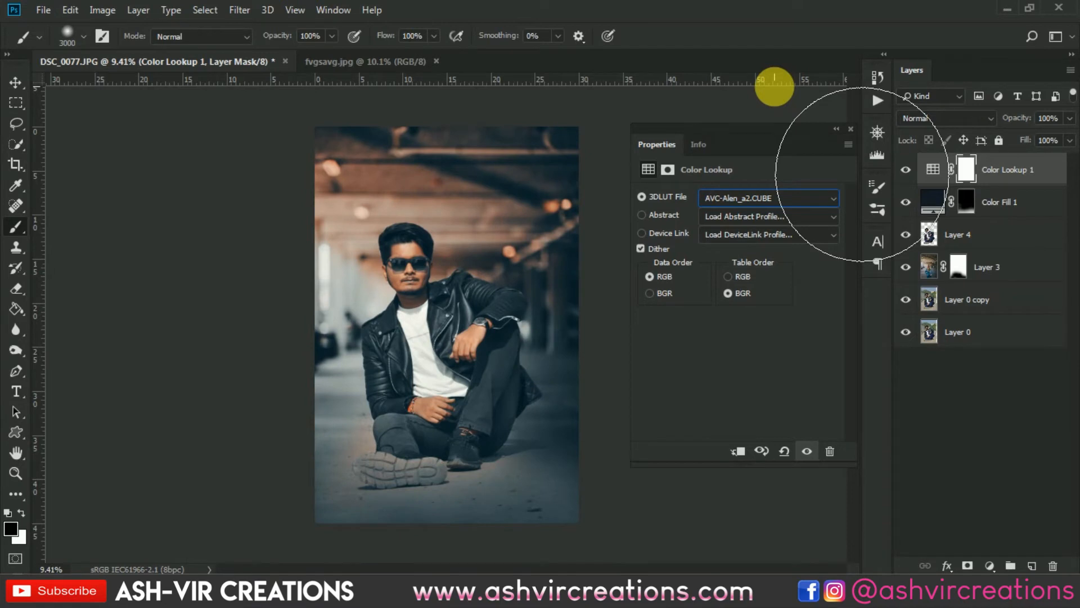
pyautogui.click(15, 82)
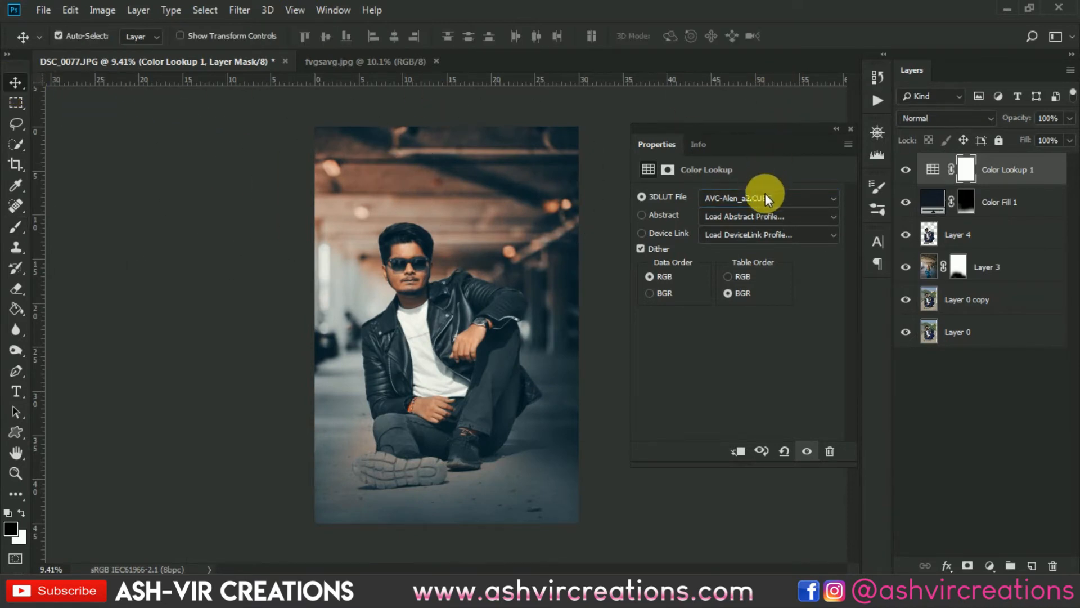
# - Compare the AVC-Alen_a1 and AVC-Alen_a2 LUTs and close the properties panel
pyautogui.click(766, 196)
pyautogui.scroll(1, 788, 19)
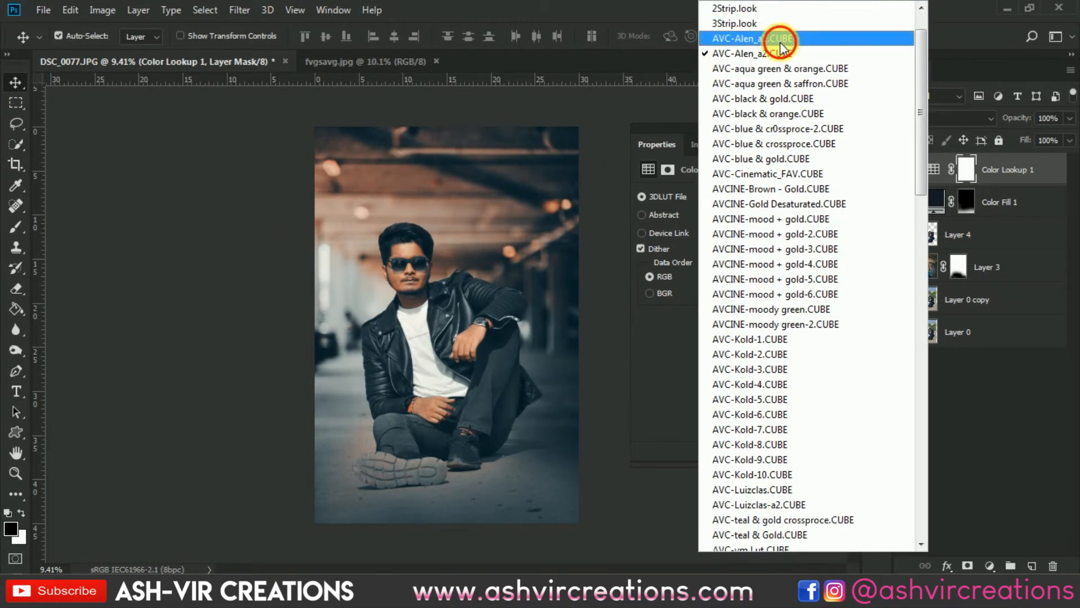
pyautogui.click(780, 40)
pyautogui.press('Down')
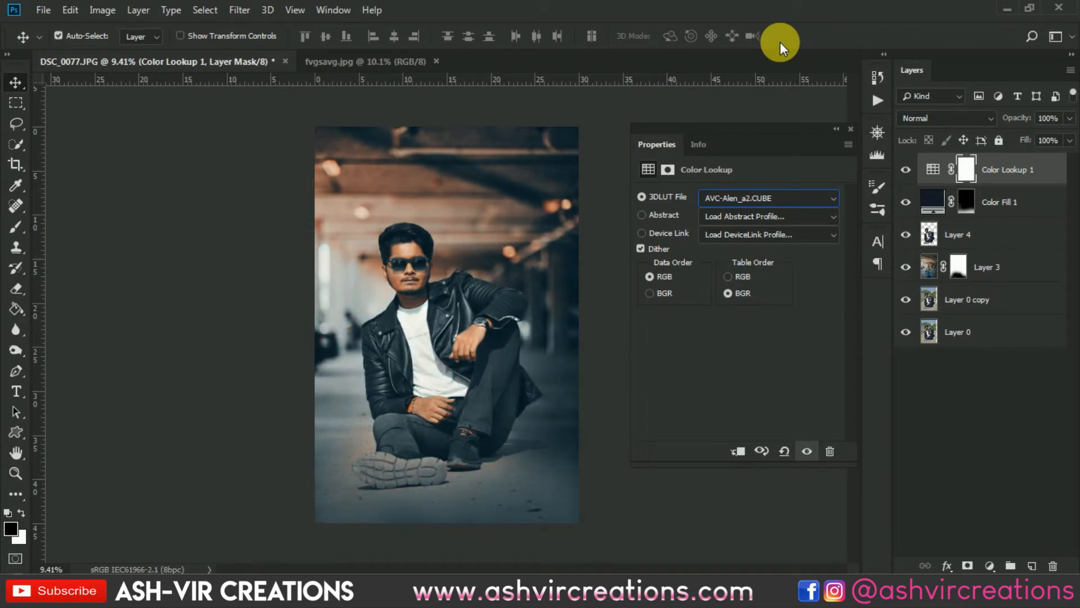
pyautogui.press('Up')
pyautogui.press('Down')
pyautogui.press('Up')
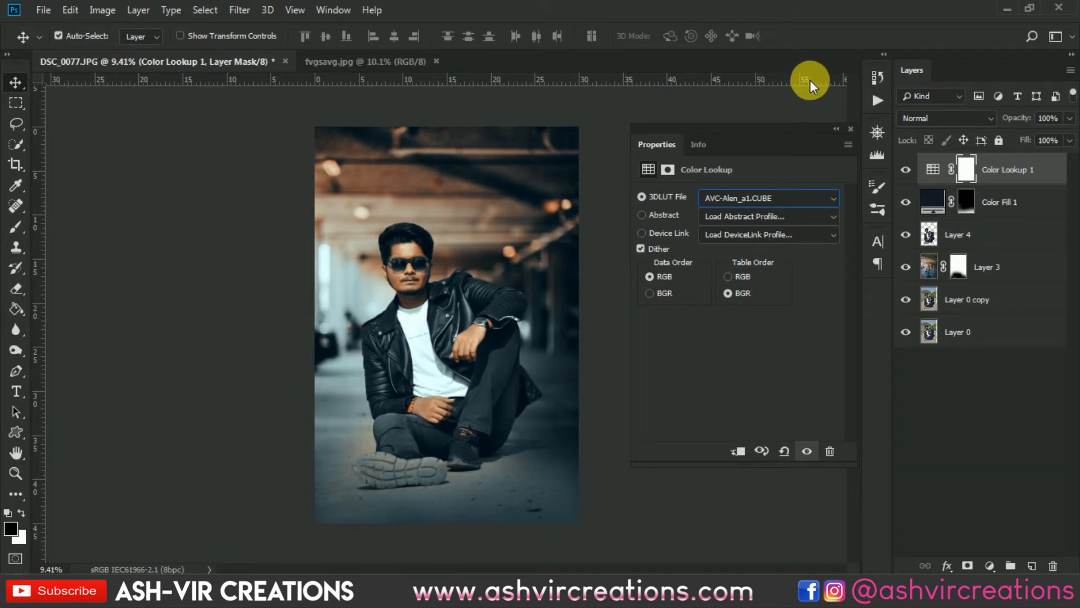
pyautogui.press('Up')
pyautogui.press('Down')
pyautogui.click(851, 129)
# - Lower the Color Fill 1 layer's opacity to 44%
pyautogui.click(919, 201)
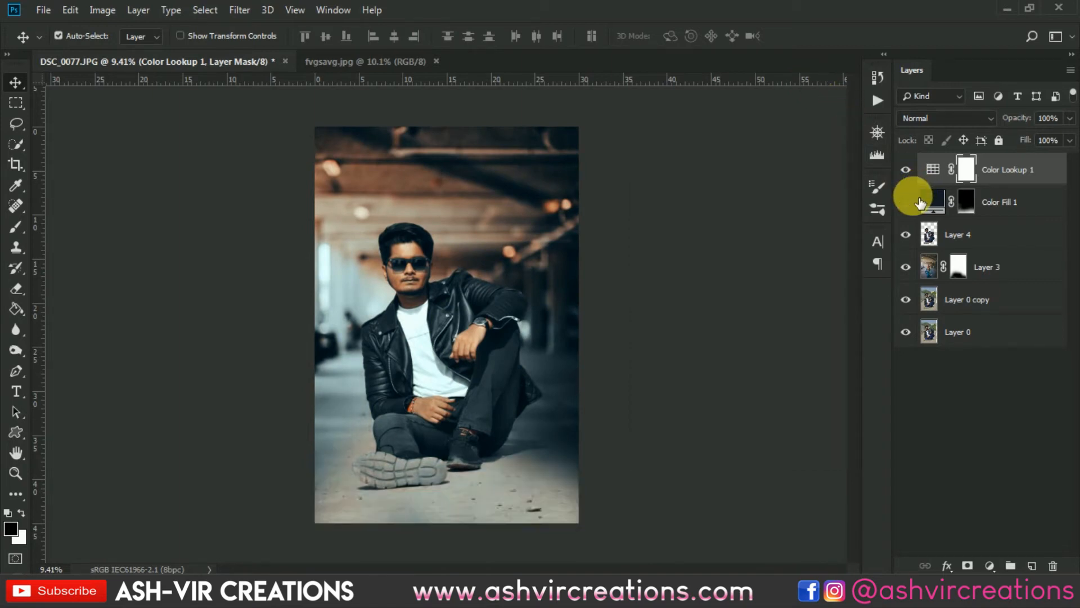
pyautogui.click(920, 201)
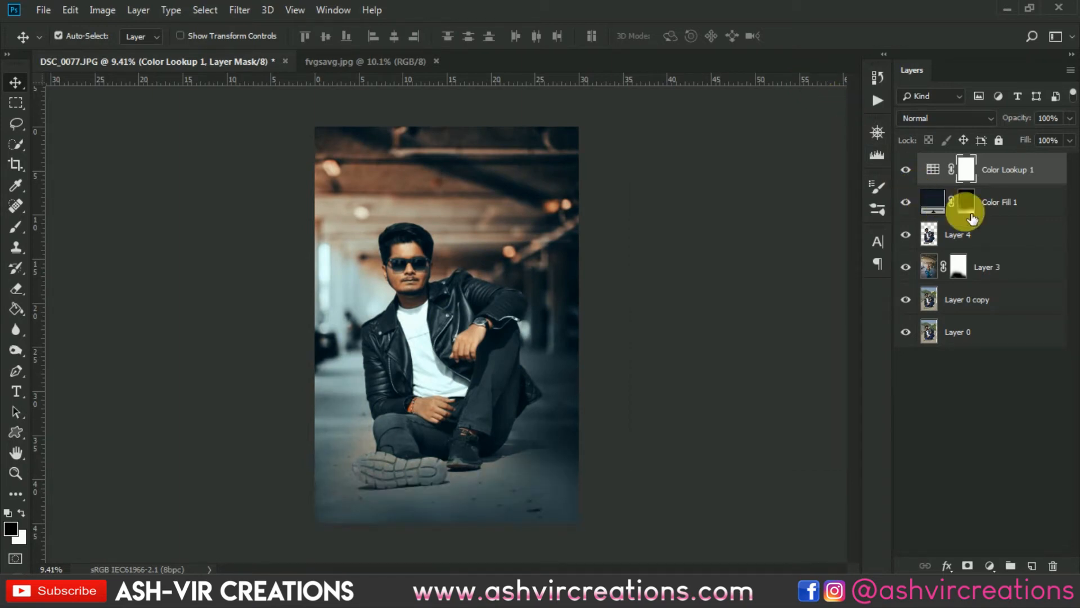
pyautogui.click(1007, 204)
pyautogui.moveTo(1031, 120); pyautogui.dragTo(999, 128)
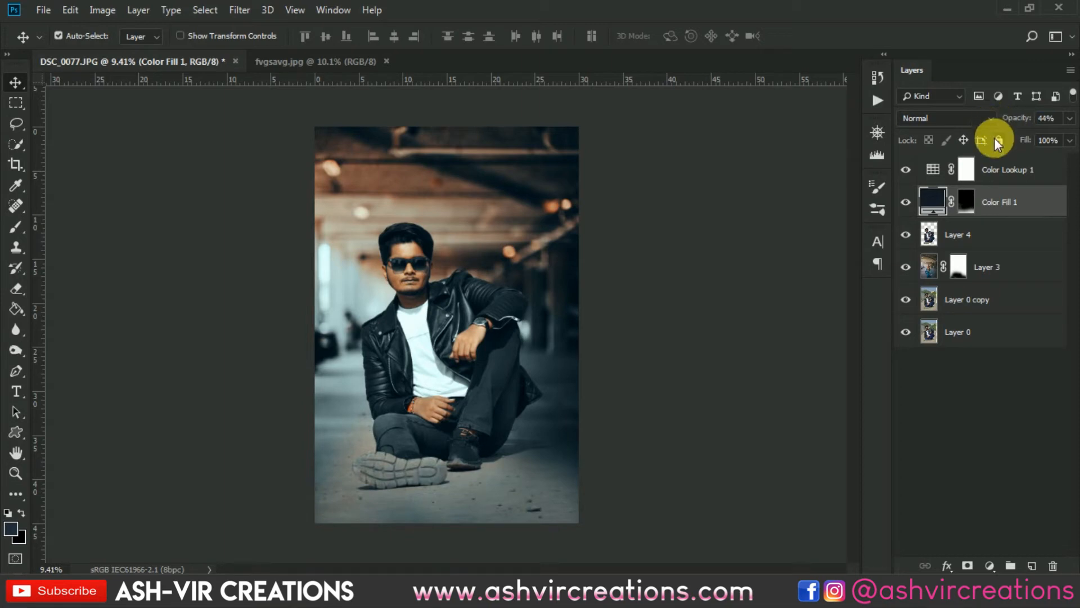
# - Paint on Layer 3's mask near the photo's lower right corner with a 2300 px black brush
pyautogui.click(907, 266)
pyautogui.click(917, 267)
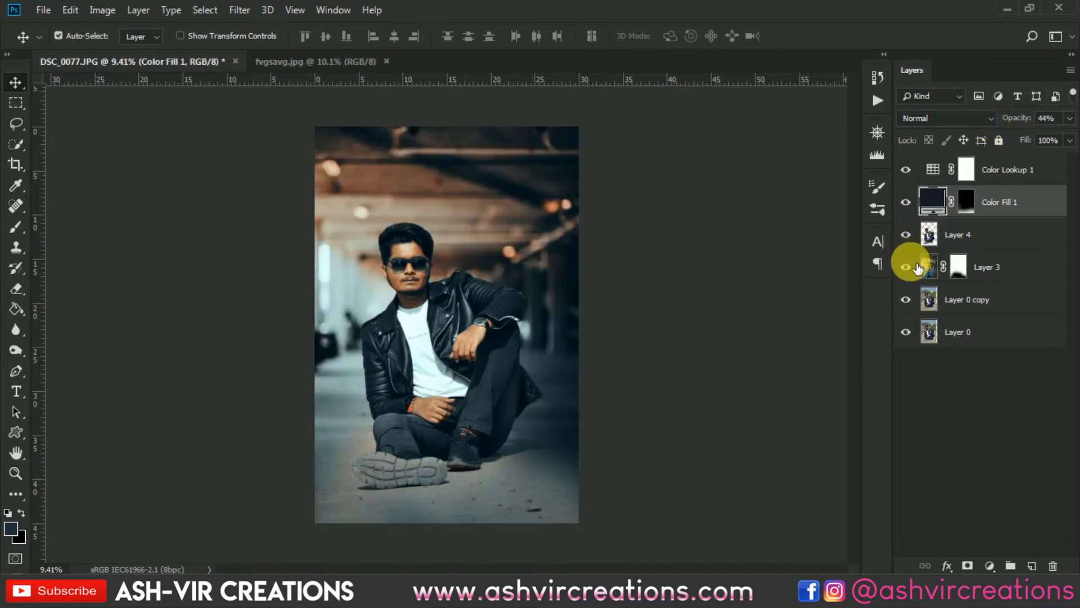
pyautogui.click(925, 266)
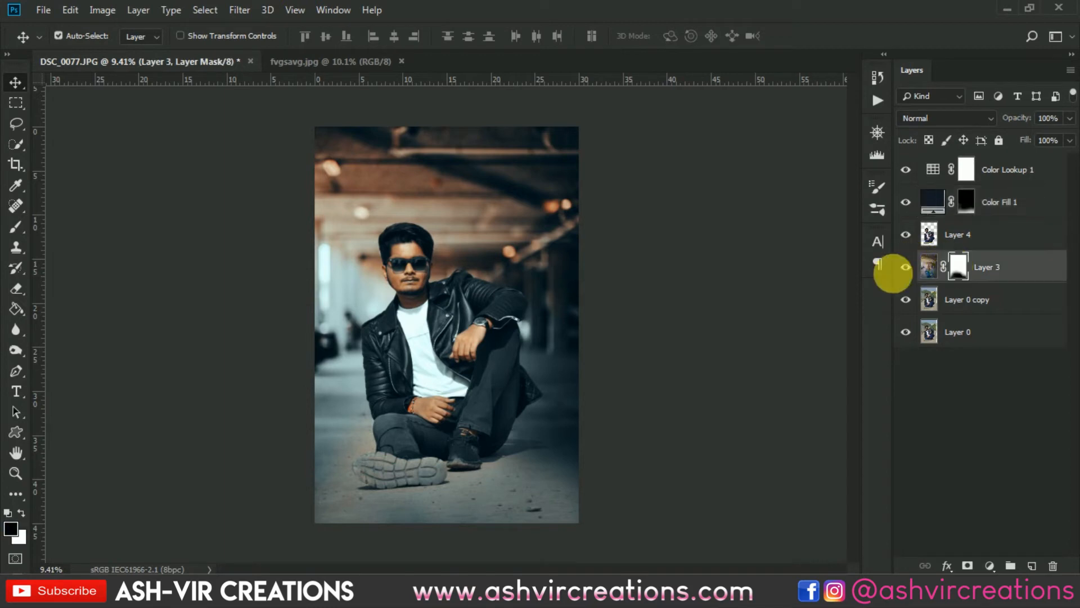
pyautogui.click(15, 226)
pyautogui.press('[')
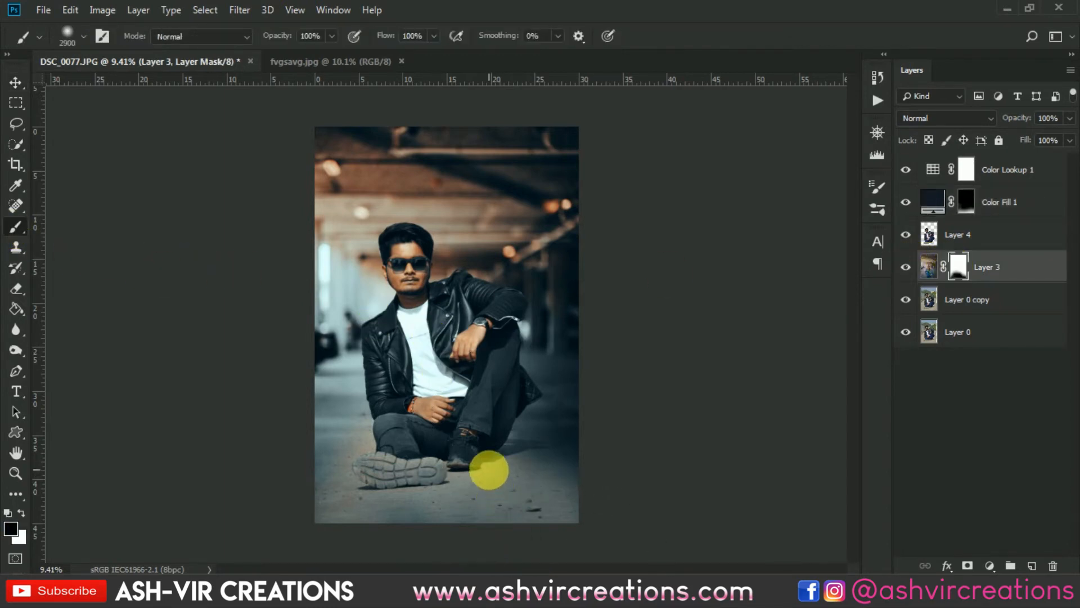
pyautogui.press('[')
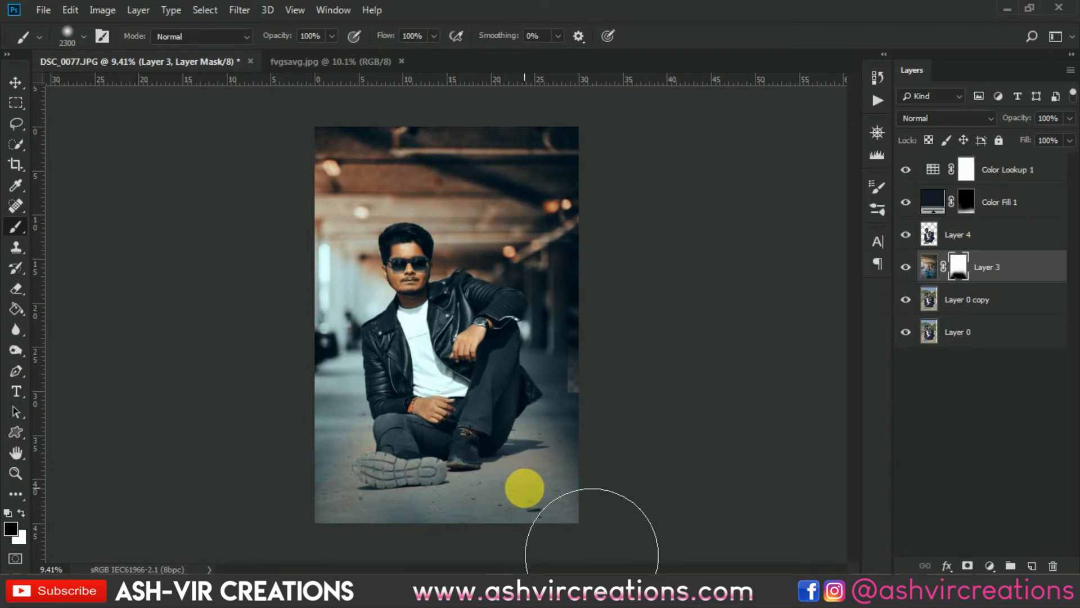
pyautogui.click(547, 494)
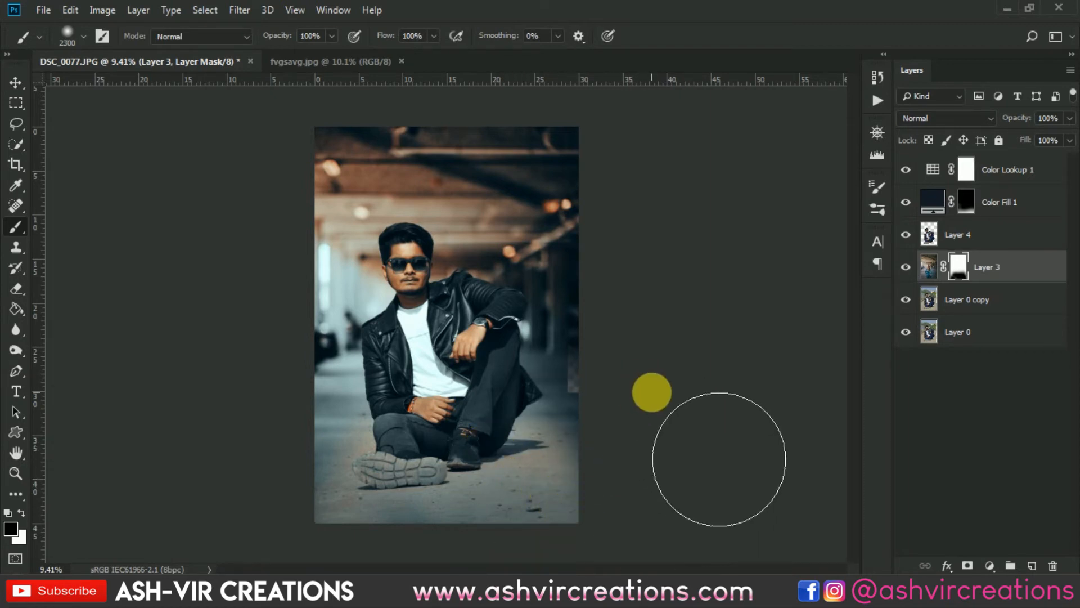
pyautogui.press('v')
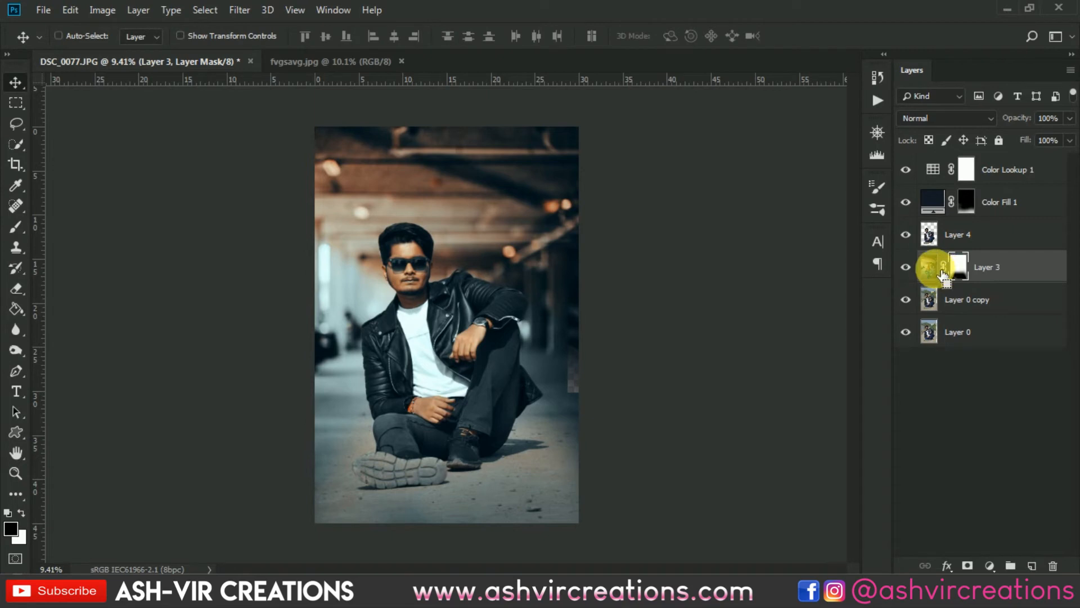
pyautogui.hotkey('ctrl', 't')
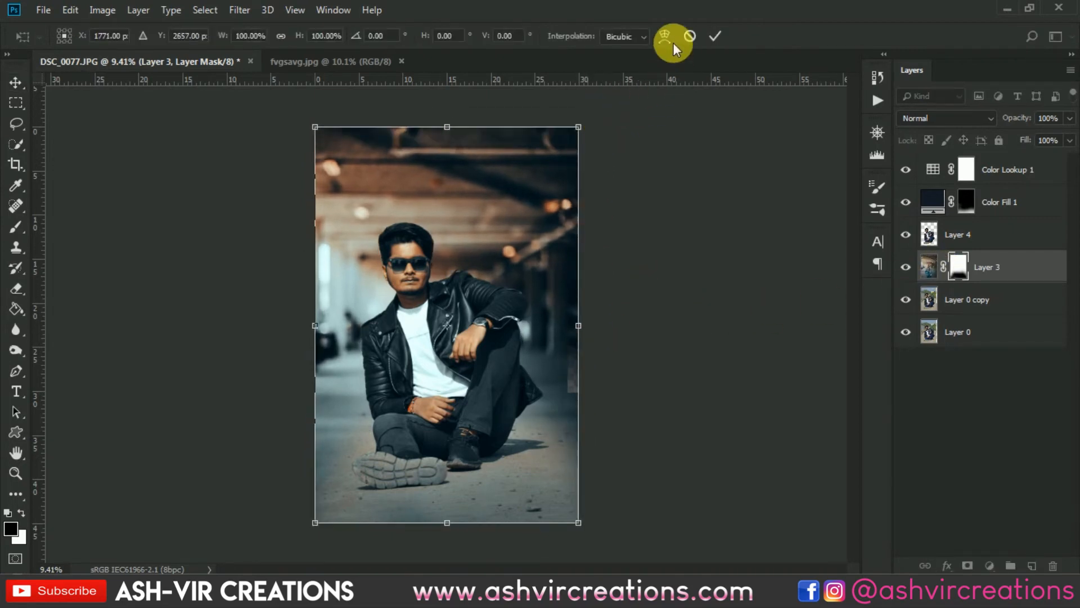
pyautogui.click(710, 32)
# - On Layer 0 copy, select a narrow strip along the photo's right edge and stretch it upward with Free Transform
pyautogui.click(963, 299)
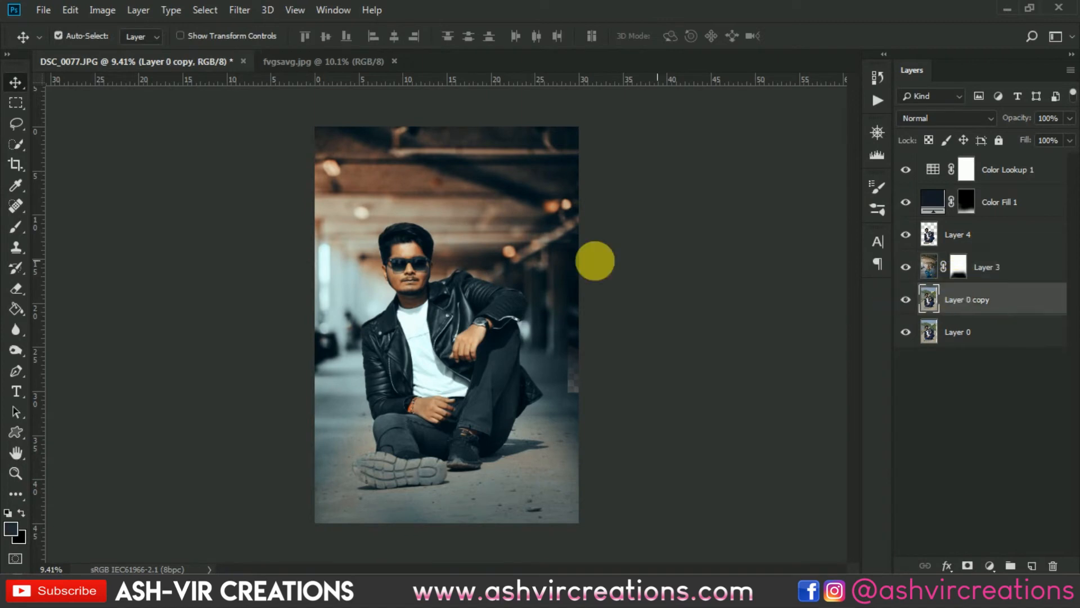
pyautogui.click(15, 102)
pyautogui.moveTo(578, 331); pyautogui.dragTo(560, 535)
pyautogui.hotkey('ctrl', 't')
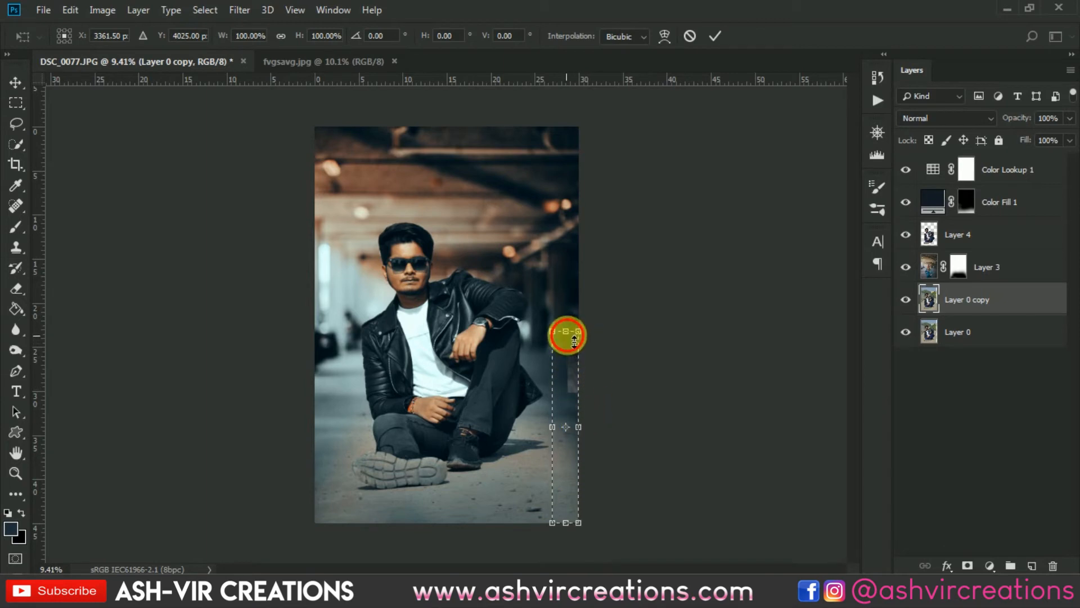
pyautogui.moveTo(574, 341); pyautogui.dragTo(577, 258)
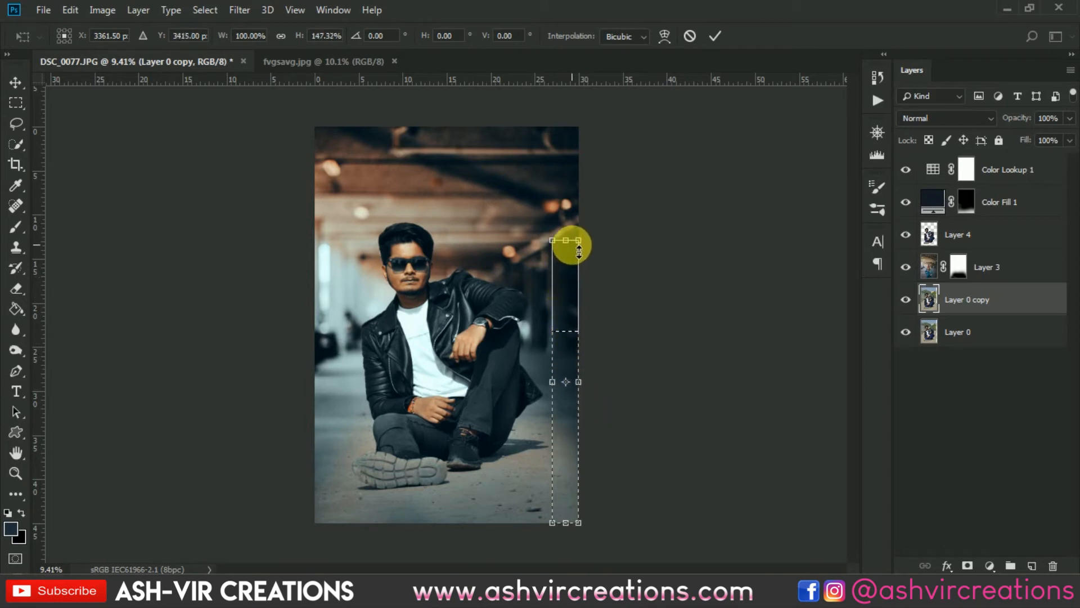
pyautogui.press('Return')
pyautogui.press('m')
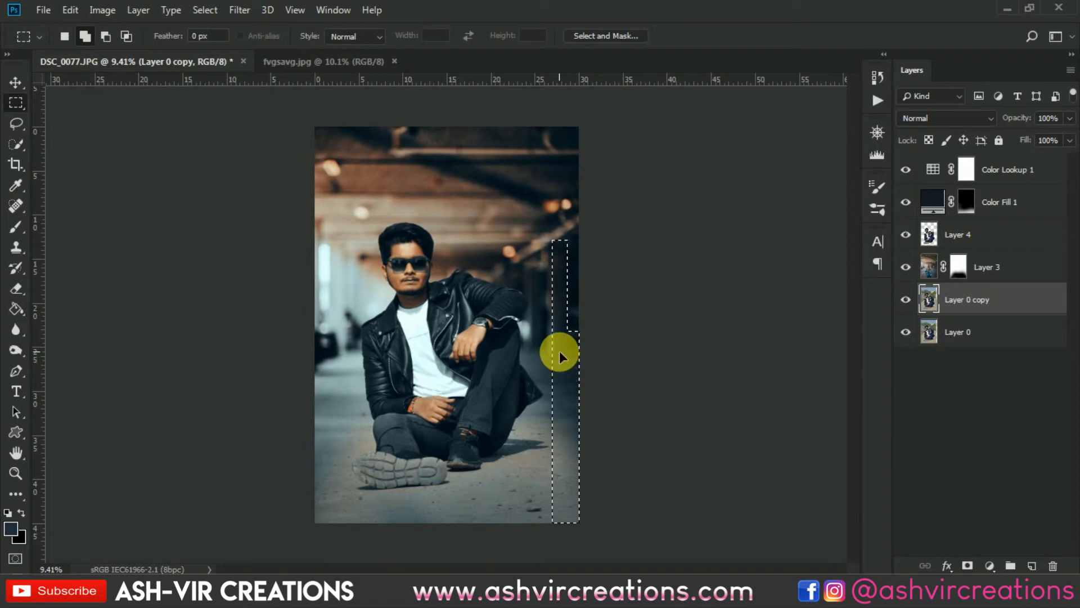
pyautogui.hotkey('ctrl', 'd')
# - Clone over the floor near the photo's right edge on Layer 0 copy using a 133 px Clone Stamp brush
pyautogui.scroll(5, 566, 358)
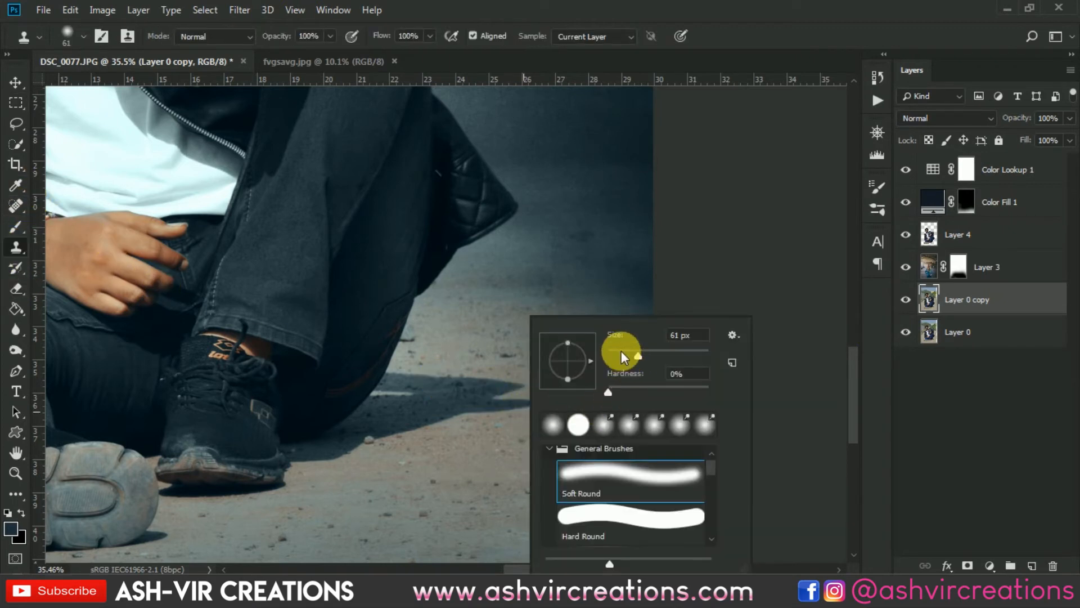
pyautogui.click(666, 351)
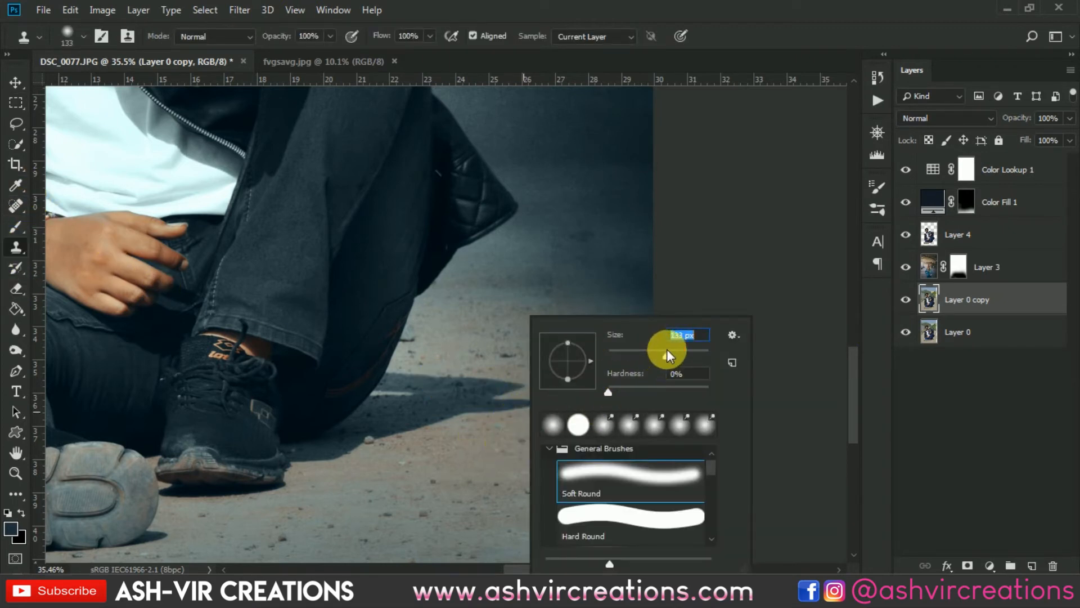
pyautogui.click(783, 3)
pyautogui.keyDown('alt'); pyautogui.click(500, 464); pyautogui.keyUp('alt')
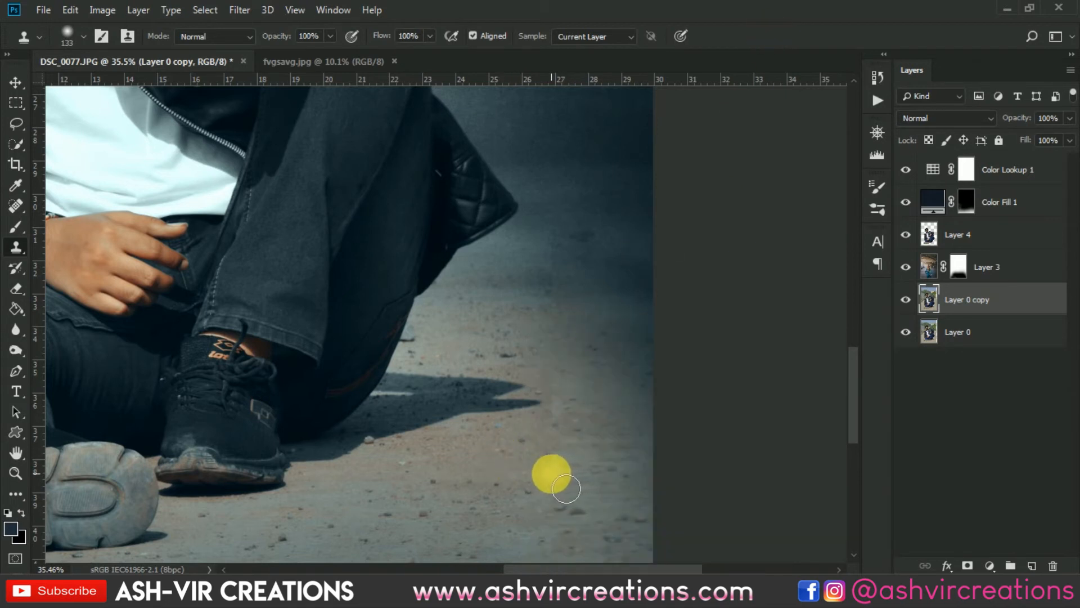
pyautogui.moveTo(566, 477); pyautogui.dragTo(567, 392)
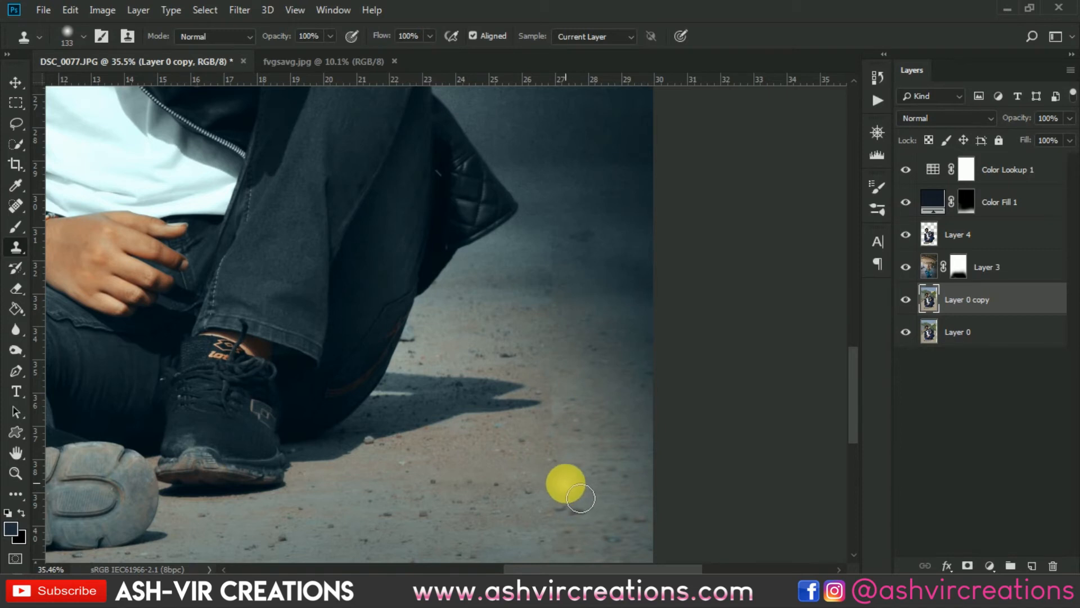
pyautogui.scroll(-2, 567, 484)
pyautogui.scroll(1, 582, 433)
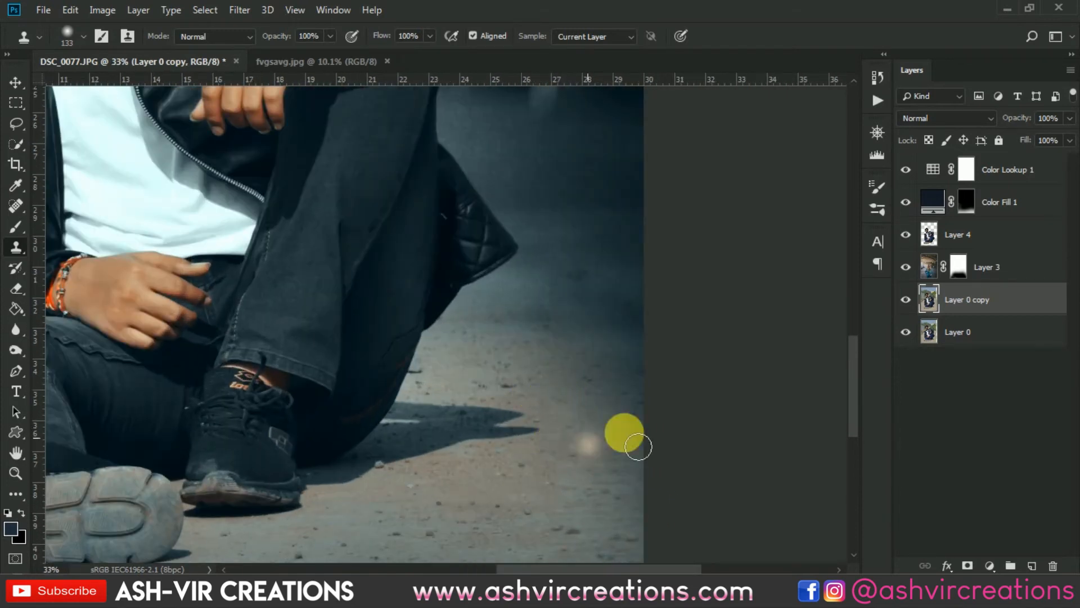
pyautogui.scroll(-3, 523, 425)
pyautogui.scroll(2, 559, 354)
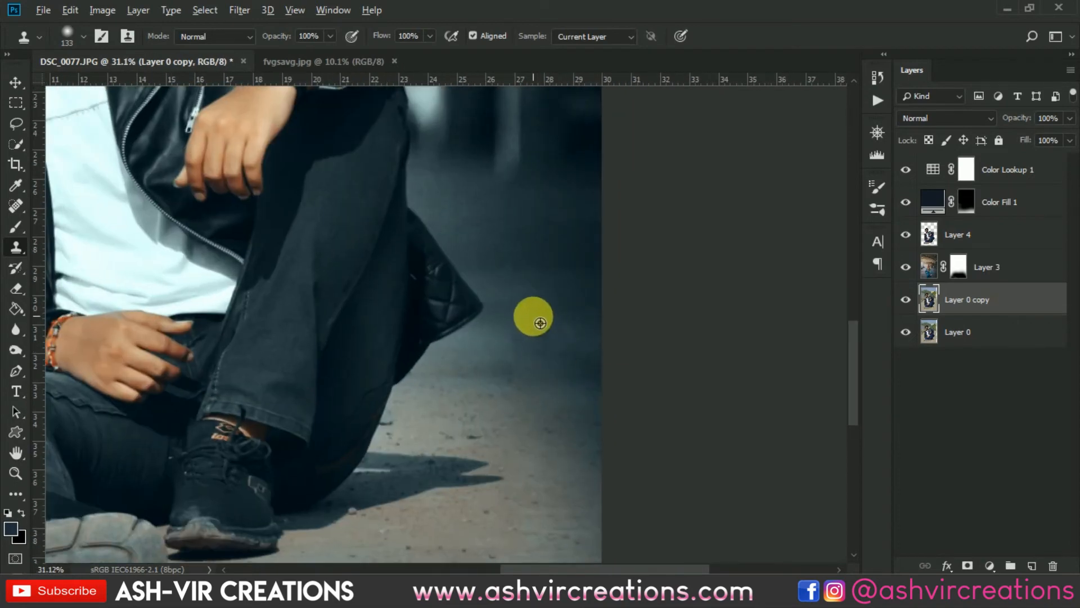
pyautogui.click(514, 368)
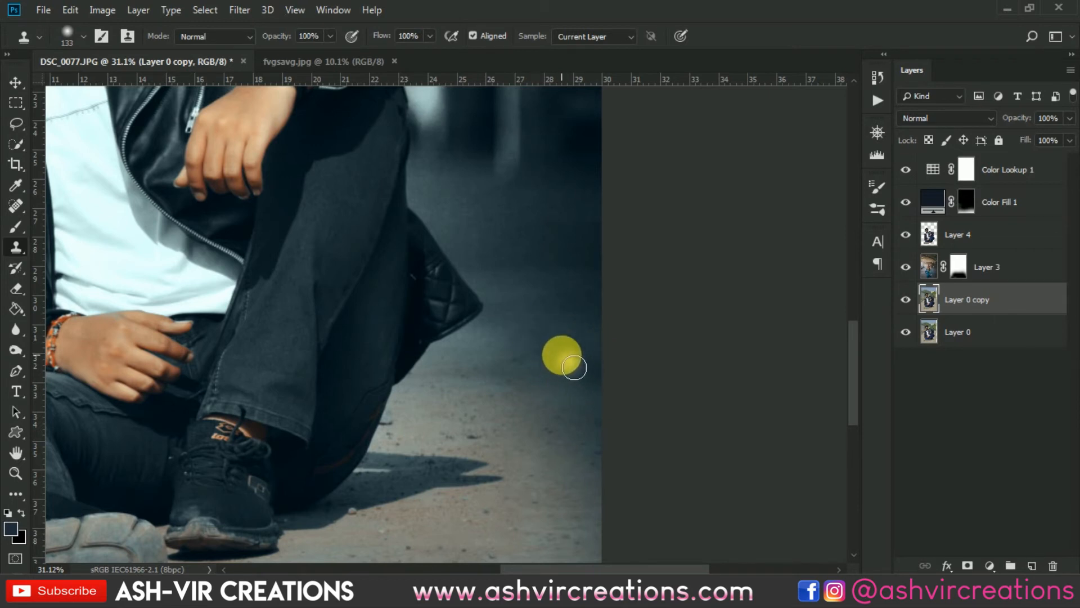
pyautogui.scroll(-3, 562, 357)
pyautogui.moveTo(640, 481); pyautogui.dragTo(603, 314)
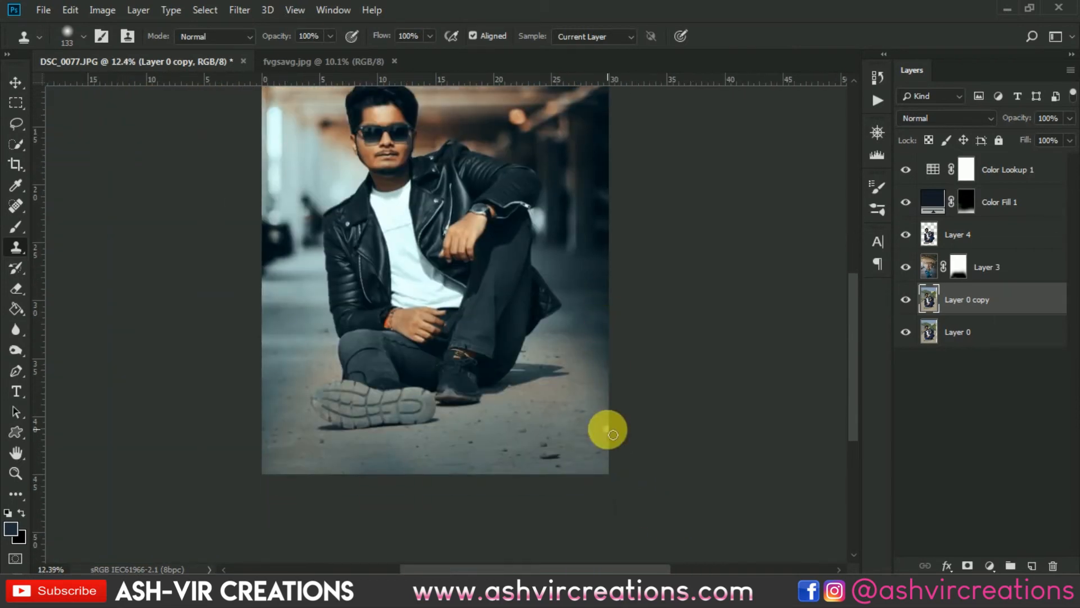
# - Add a Levels adjustment layer above Layer 4 and clip it to Layer 4
pyautogui.press('v')
pyautogui.scroll(-1, 542, 421)
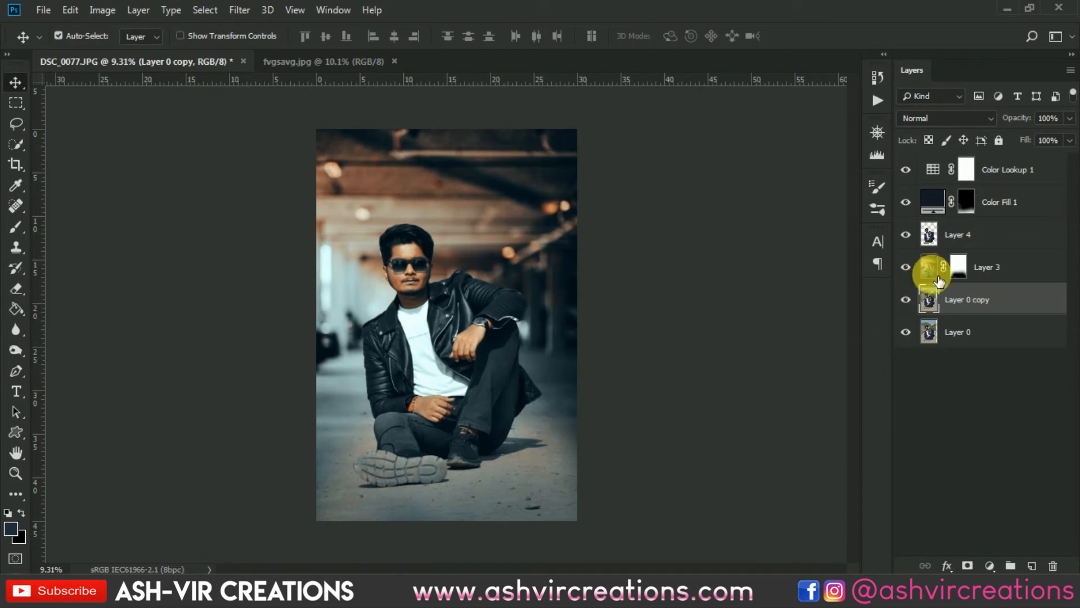
pyautogui.click(955, 234)
pyautogui.click(990, 565)
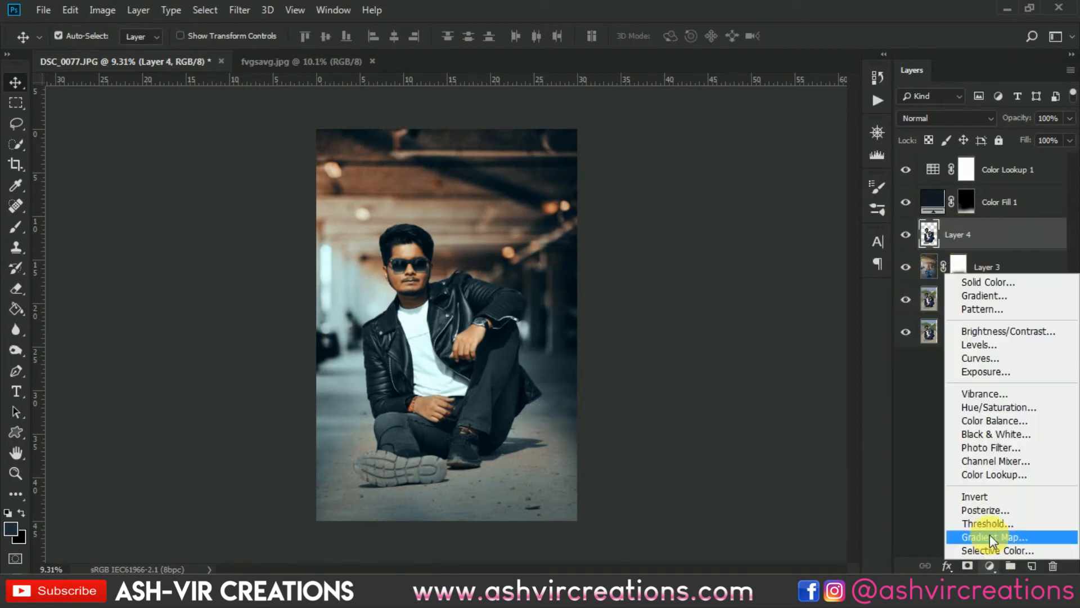
pyautogui.click(988, 345)
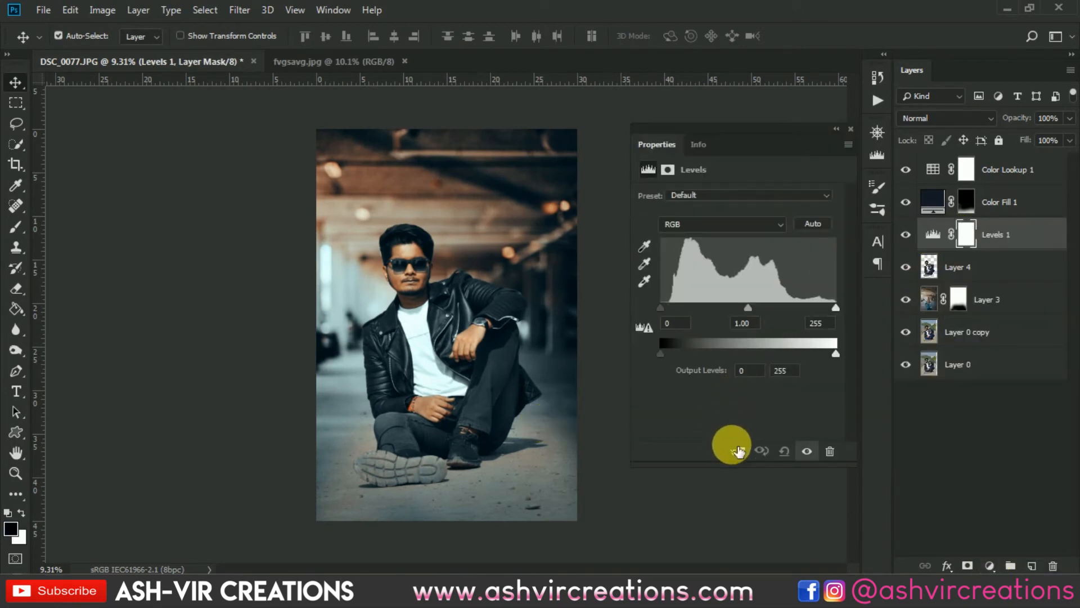
pyautogui.click(739, 450)
# - Set the Levels input values to black 3, midtones 1.17 and white 246, then close the properties panel
pyautogui.moveTo(661, 307); pyautogui.dragTo(663, 308)
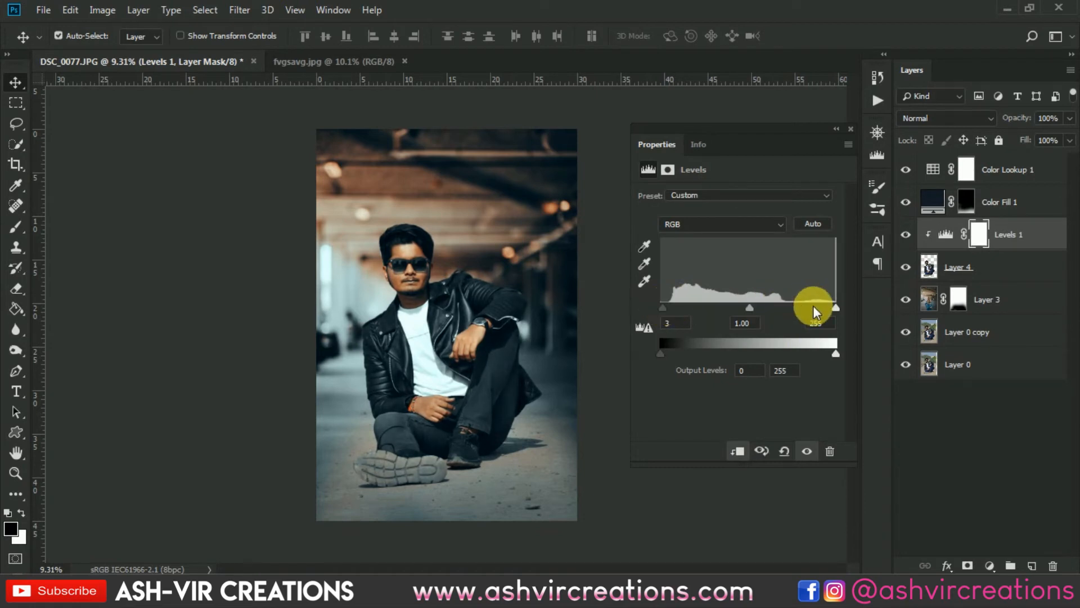
pyautogui.moveTo(829, 307)
pyautogui.mouseDown()
pyautogui.moveTo(817, 306)
pyautogui.moveTo(830, 307)
pyautogui.mouseUp()
pyautogui.moveTo(745, 307)
pyautogui.mouseDown()
pyautogui.moveTo(727, 307)
pyautogui.moveTo(742, 306)
pyautogui.mouseUp()
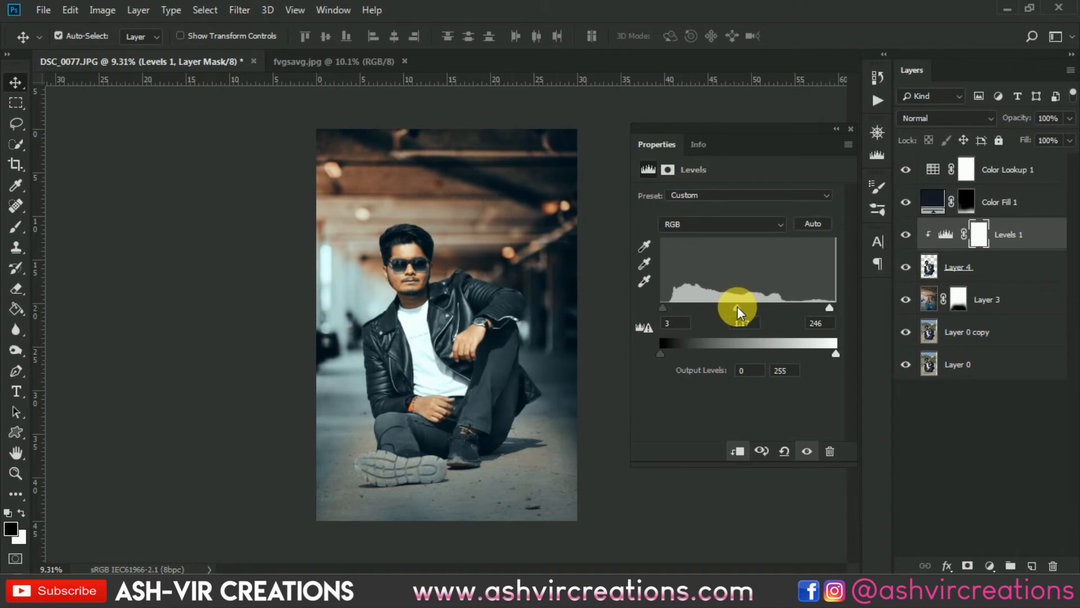
pyautogui.moveTo(672, 311); pyautogui.dragTo(665, 304)
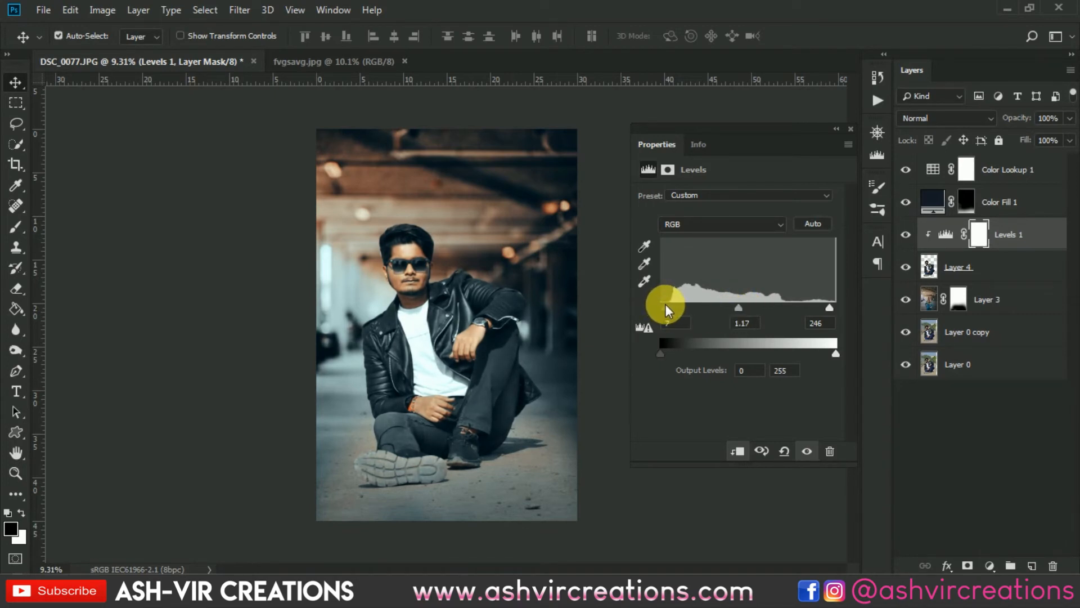
pyautogui.click(849, 129)
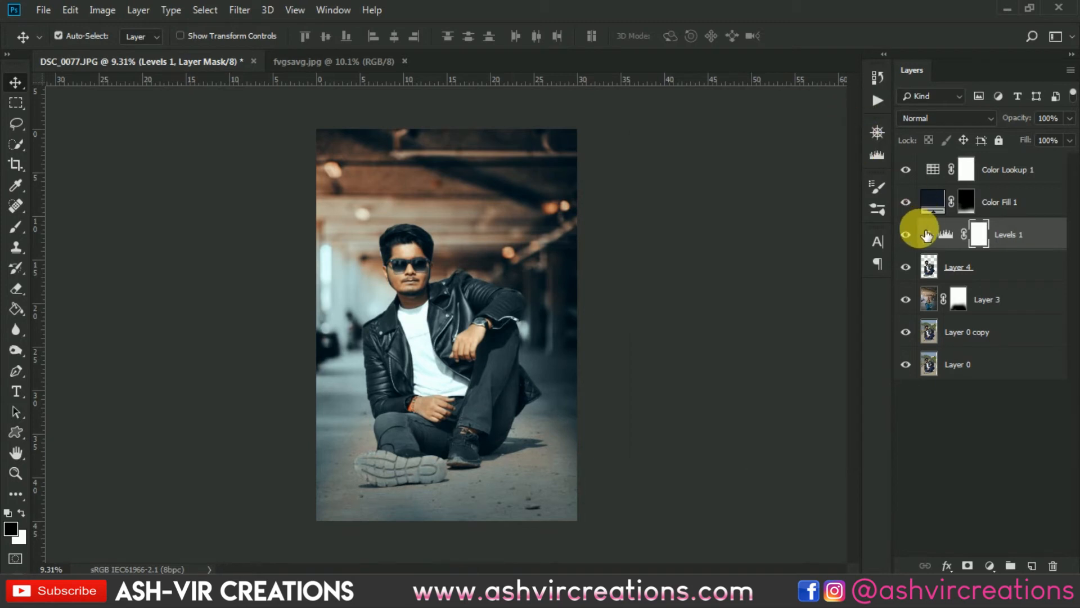
# - Toggle the Levels 1 layer's visibility to compare the image with and without it
pyautogui.click(907, 233)
pyautogui.click(915, 233)
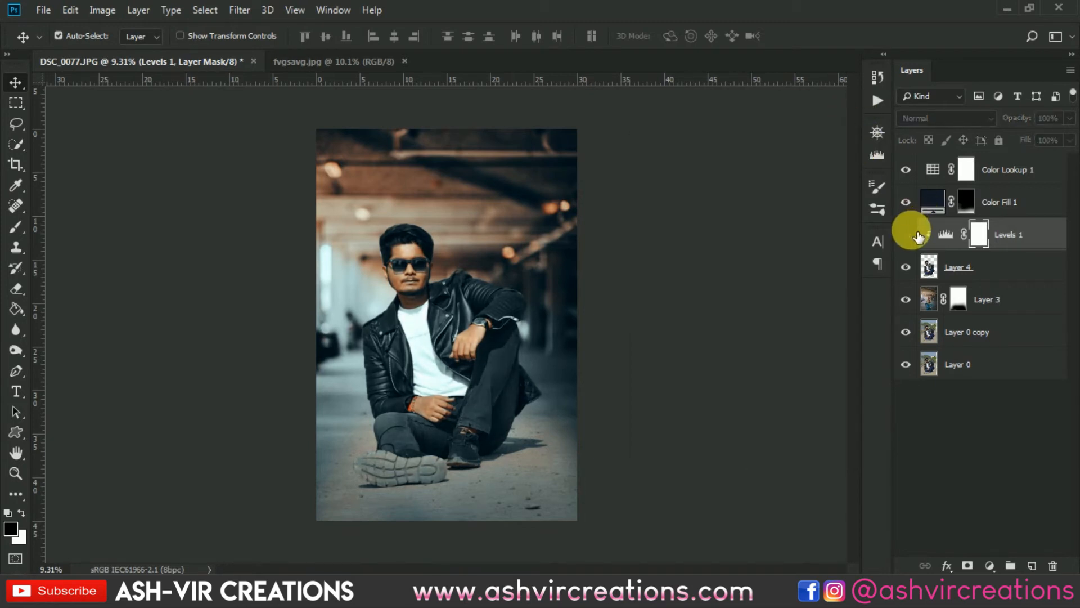
pyautogui.click(915, 233)
pyautogui.click(915, 233)
pyautogui.click(916, 235)
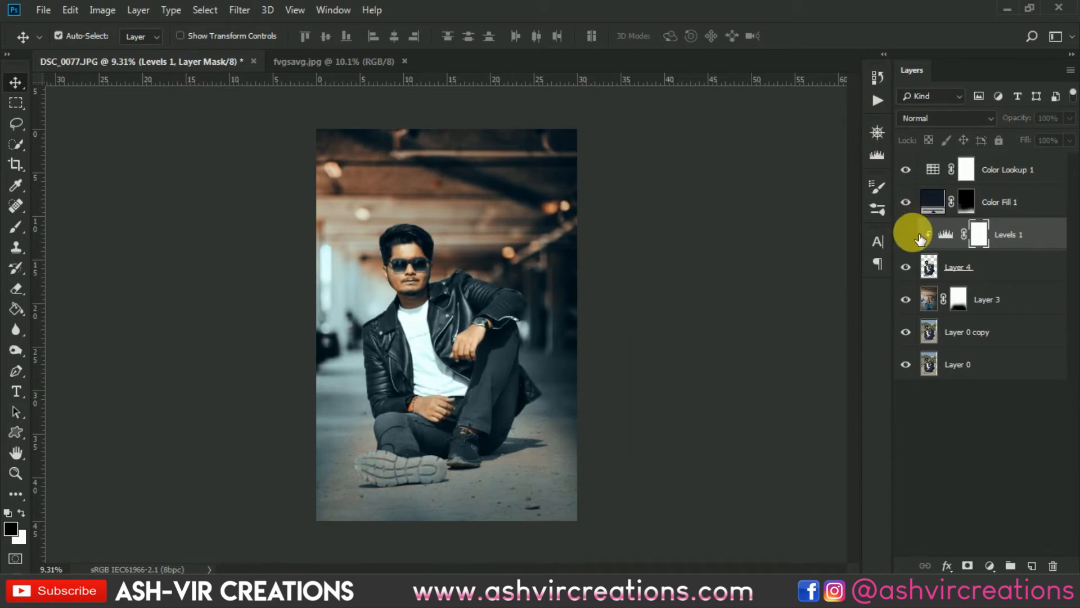
pyautogui.click(917, 236)
pyautogui.click(917, 235)
pyautogui.click(918, 235)
pyautogui.click(917, 235)
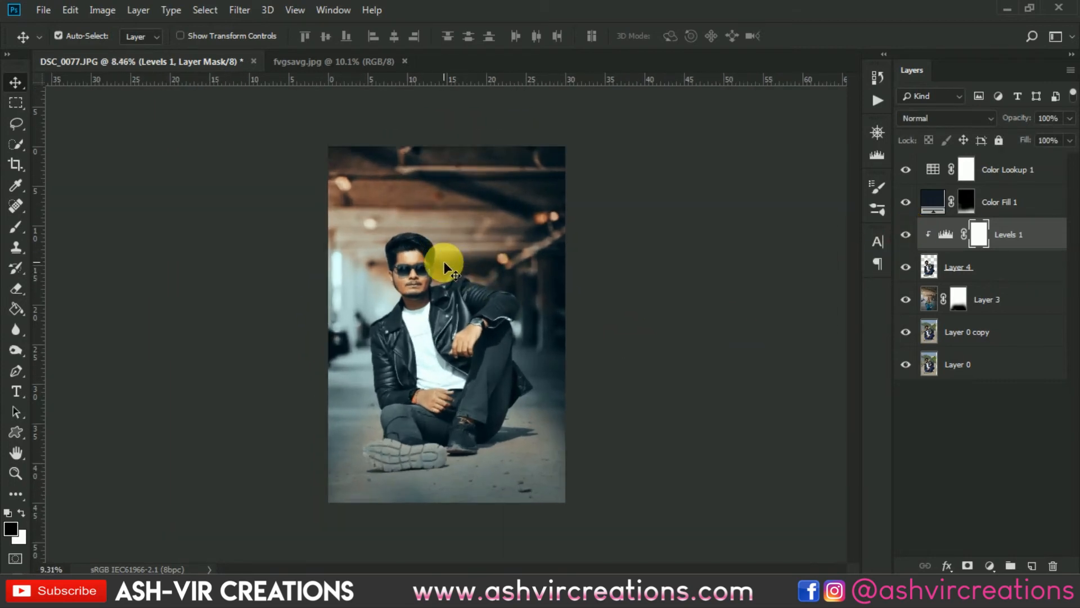
pyautogui.scroll(2, 444, 262)
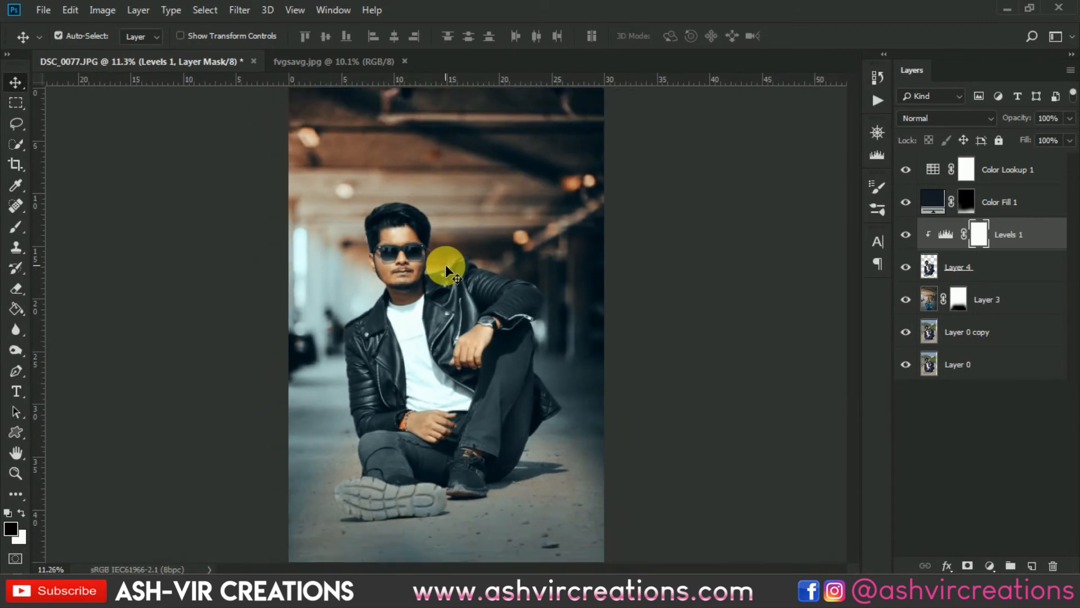
pyautogui.click(907, 235)
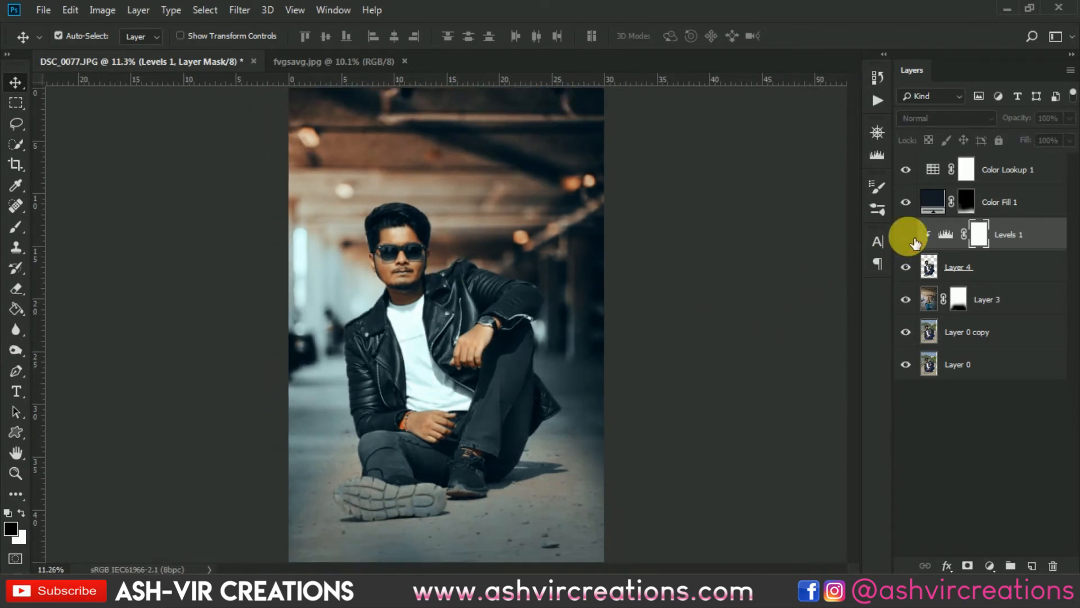
pyautogui.click(907, 235)
pyautogui.click(915, 241)
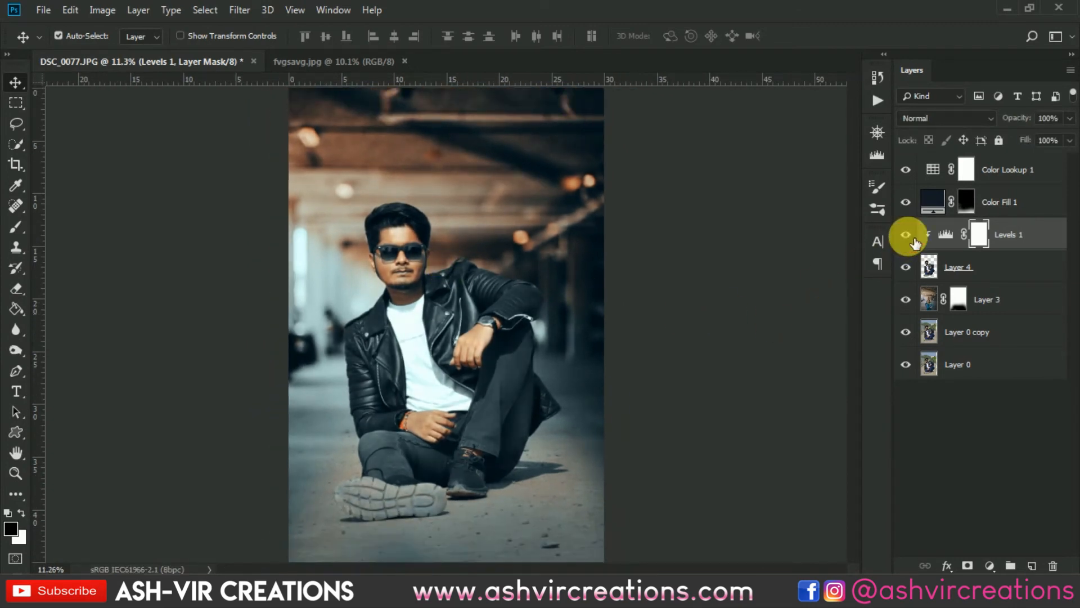
pyautogui.click(907, 236)
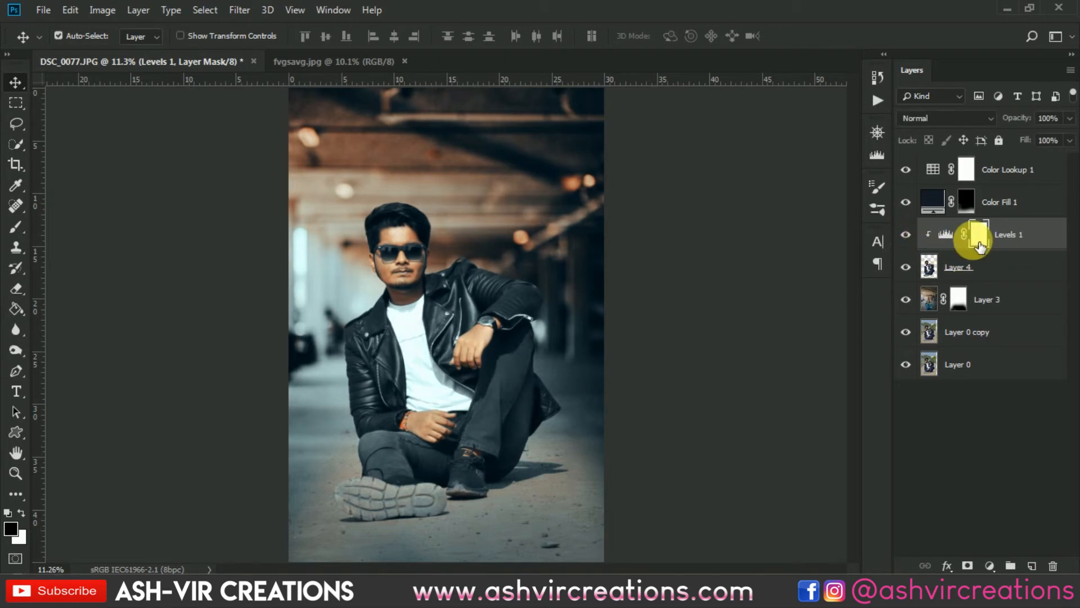
# - Paint on the Levels 1 mask along the photo's bottom edge with a 1000 px black brush
pyautogui.click(17, 234)
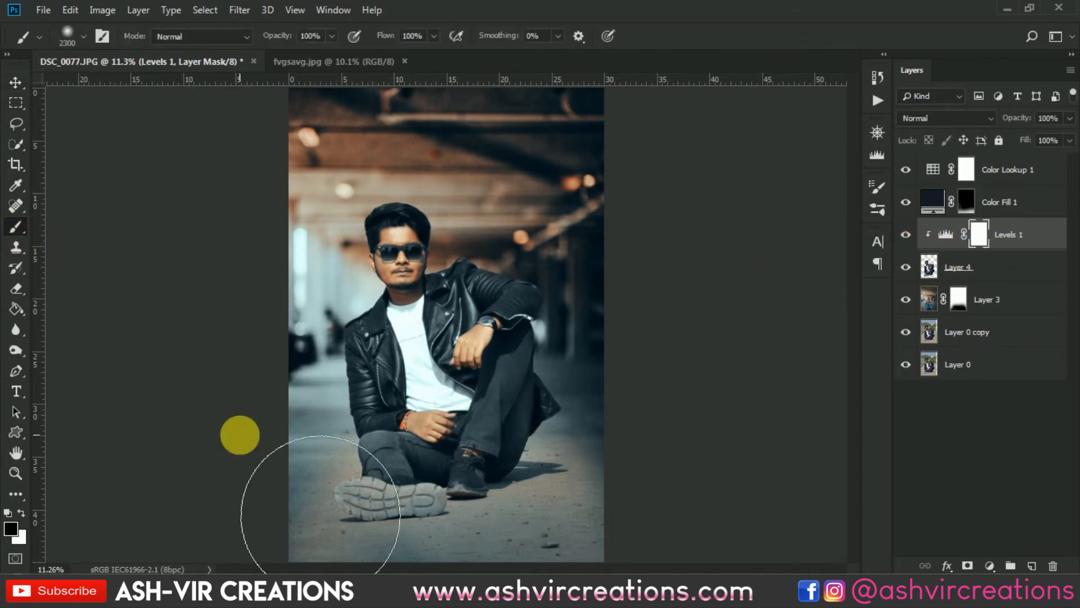
pyautogui.scroll(1, 349, 496)
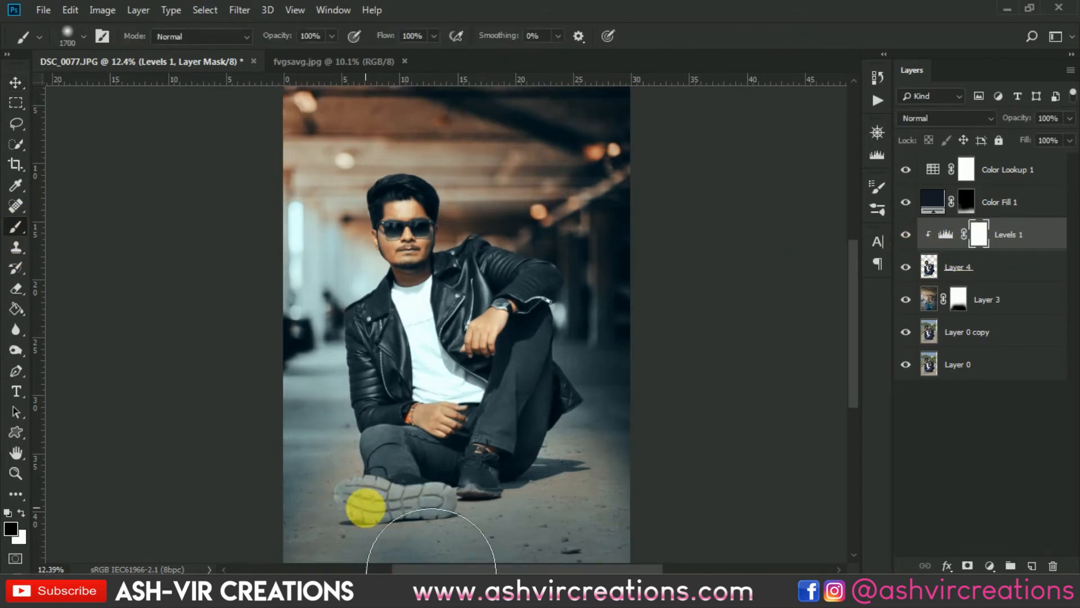
pyautogui.press('[')
pyautogui.press('[')
pyautogui.press('[')
pyautogui.press('[')
pyautogui.press('[')
pyautogui.press('[')
pyautogui.press('[')
pyautogui.press('[')
pyautogui.moveTo(370, 551)
pyautogui.mouseDown()
pyautogui.moveTo(484, 569)
pyautogui.moveTo(630, 530)
pyautogui.moveTo(621, 514)
pyautogui.mouseUp()
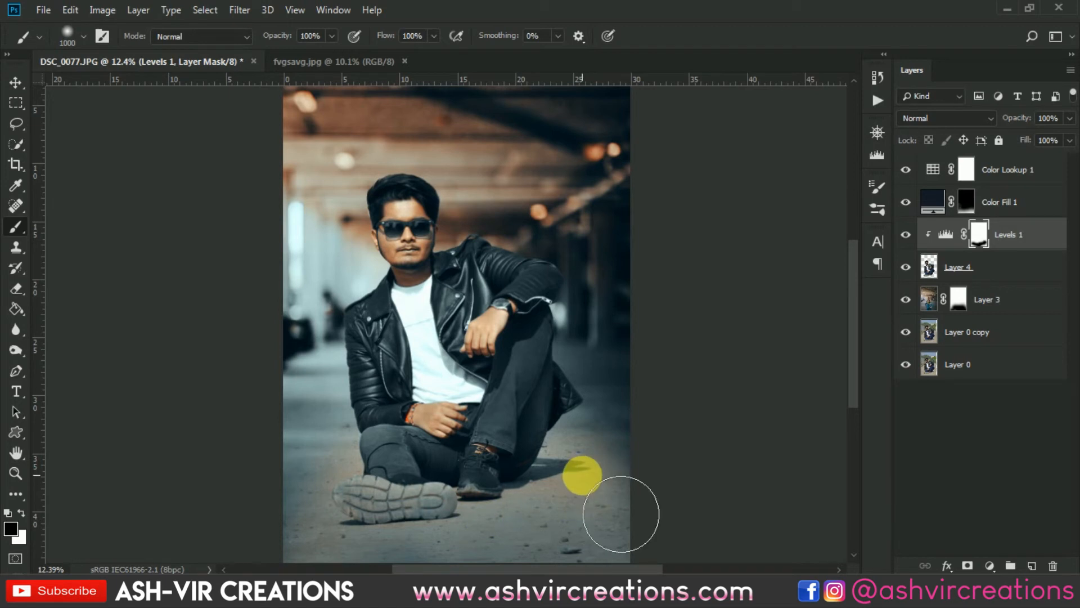
# - Paint more of the Levels 1 mask across the lower area near the shoe
pyautogui.click(906, 234)
pyautogui.click(914, 238)
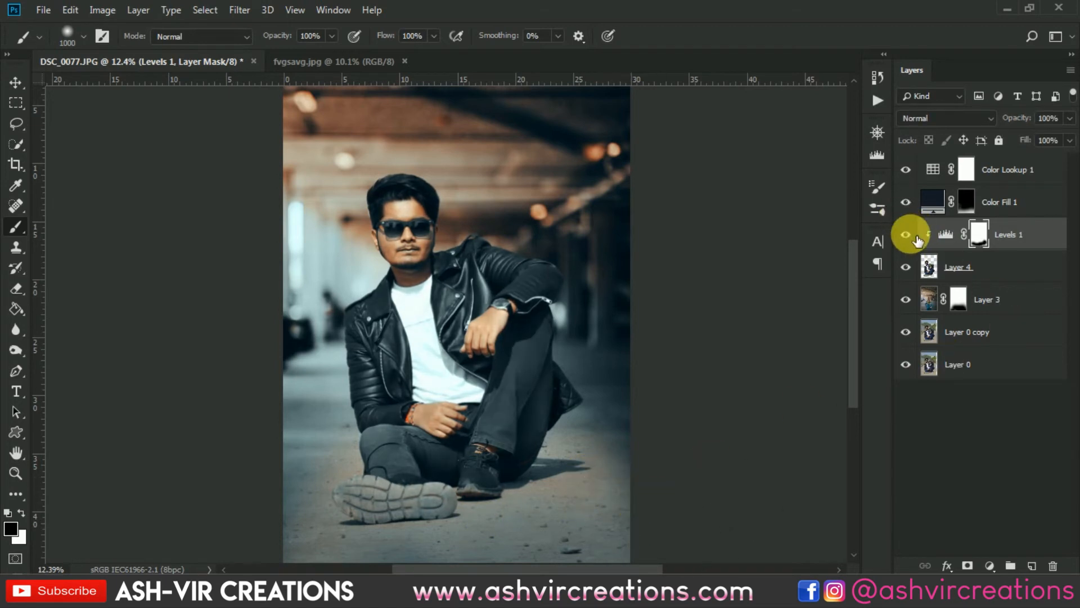
pyautogui.click(906, 235)
pyautogui.click(906, 234)
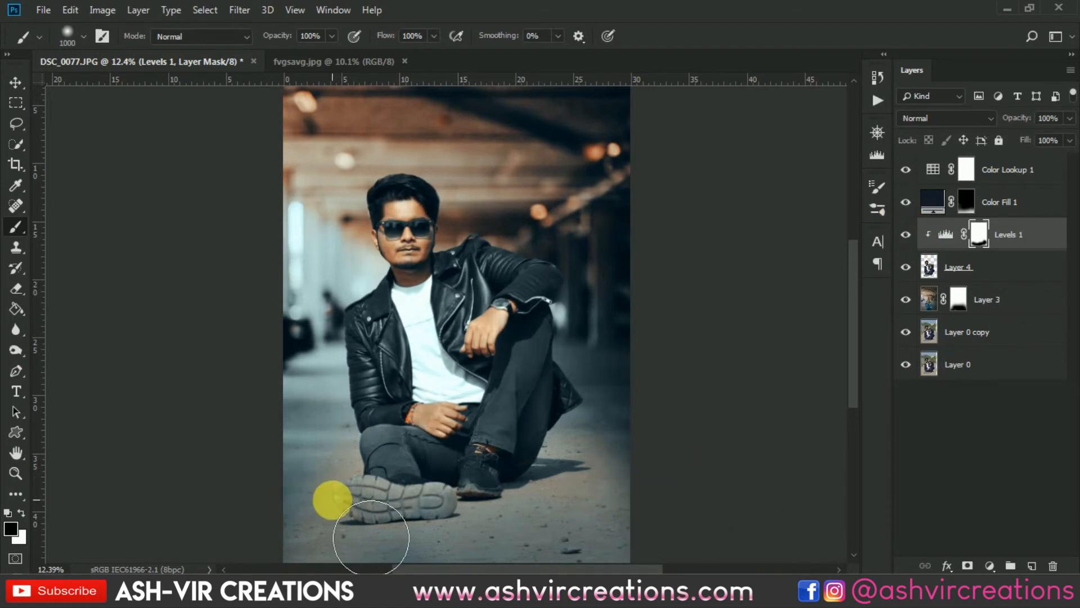
pyautogui.moveTo(333, 500)
pyautogui.mouseDown()
pyautogui.moveTo(456, 528)
pyautogui.moveTo(563, 534)
pyautogui.mouseUp()
# - Compare the Levels 1 effect by toggling its visibility, then select the Color Lookup 1 layer
pyautogui.scroll(-1, 589, 503)
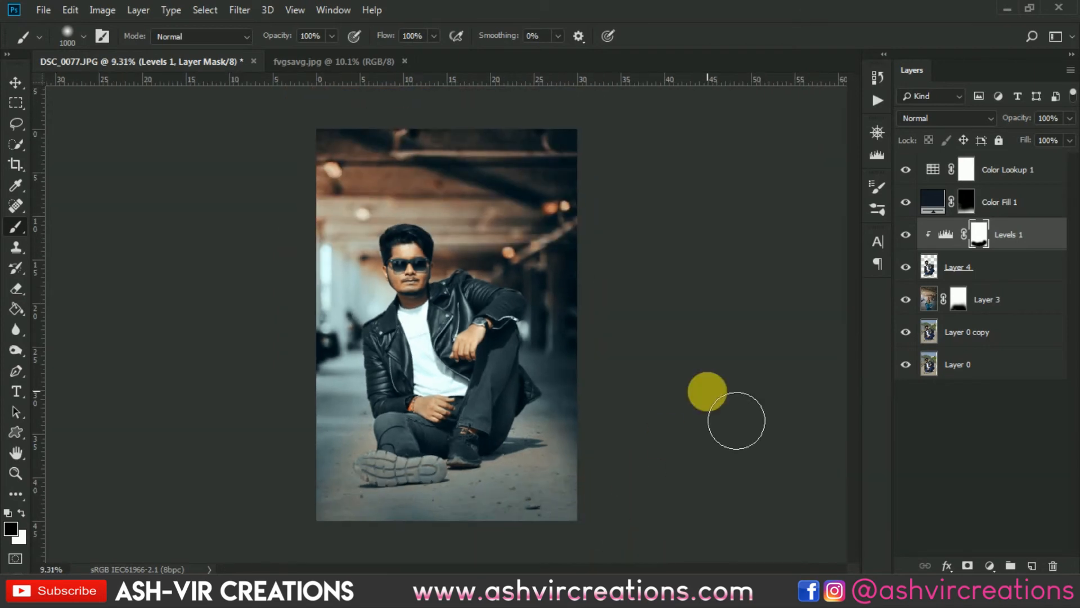
pyautogui.click(906, 235)
pyautogui.click(906, 234)
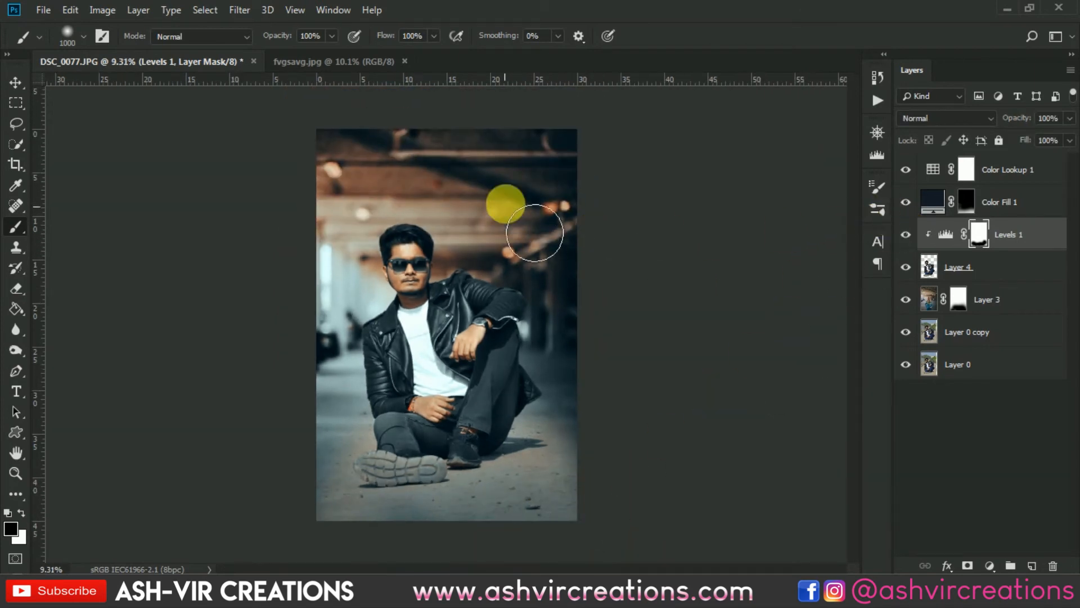
pyautogui.press('v')
pyautogui.scroll(1, 512, 213)
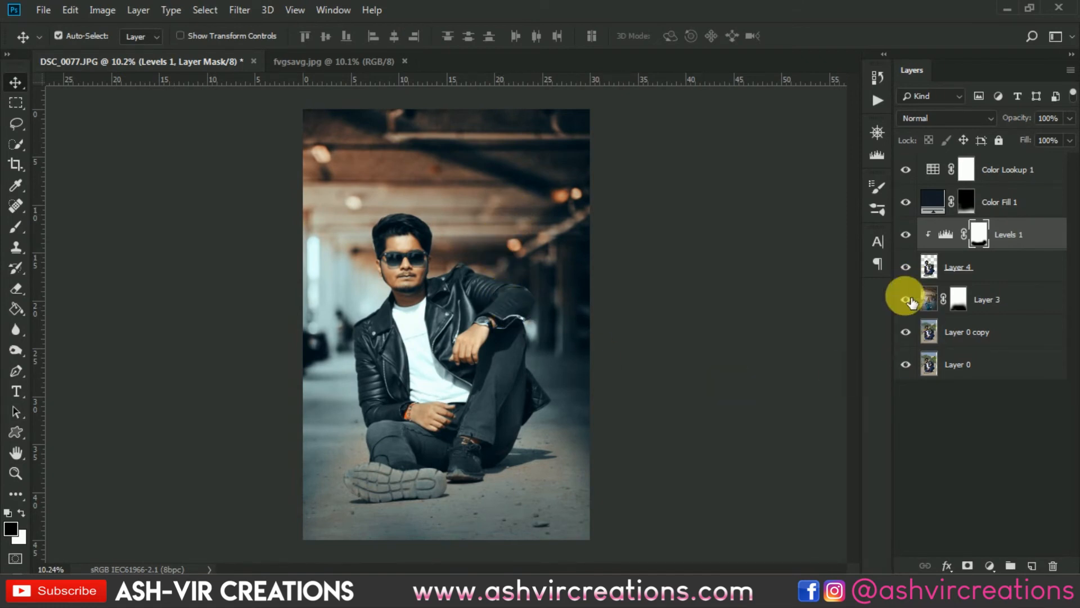
pyautogui.click(1023, 172)
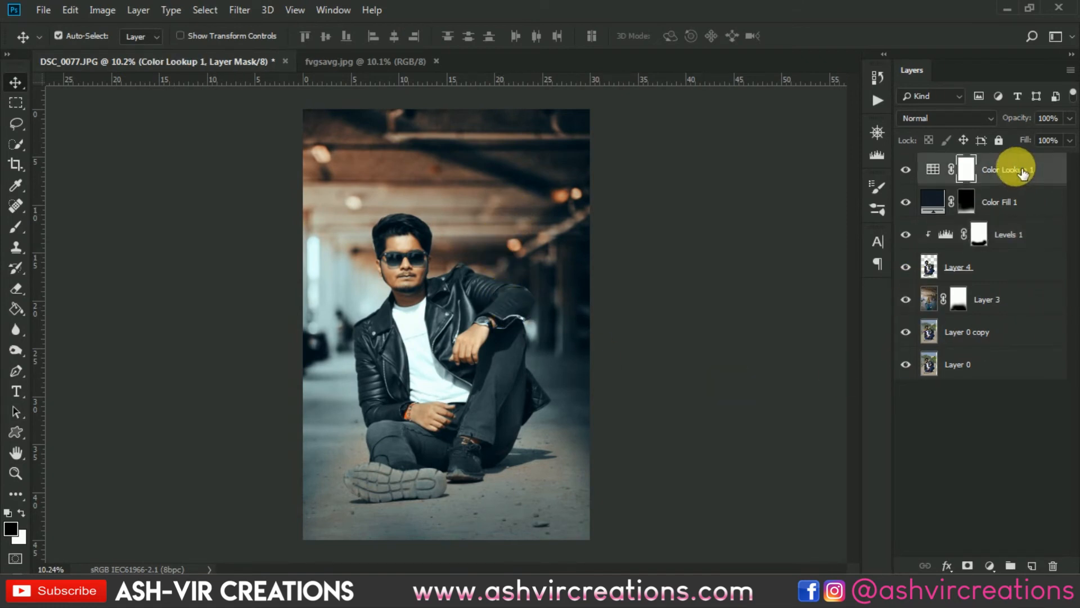
# - Set the Color Lookup 1 layer's opacity to 79%
pyautogui.moveTo(1017, 115); pyautogui.dragTo(912, 115)
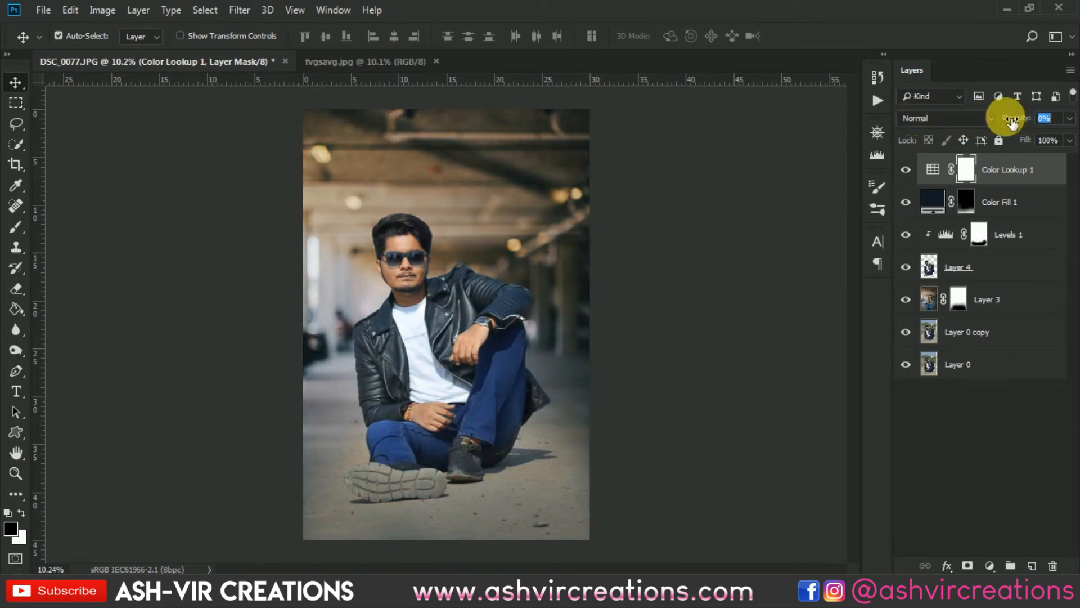
pyautogui.moveTo(1012, 123); pyautogui.dragTo(1069, 142)
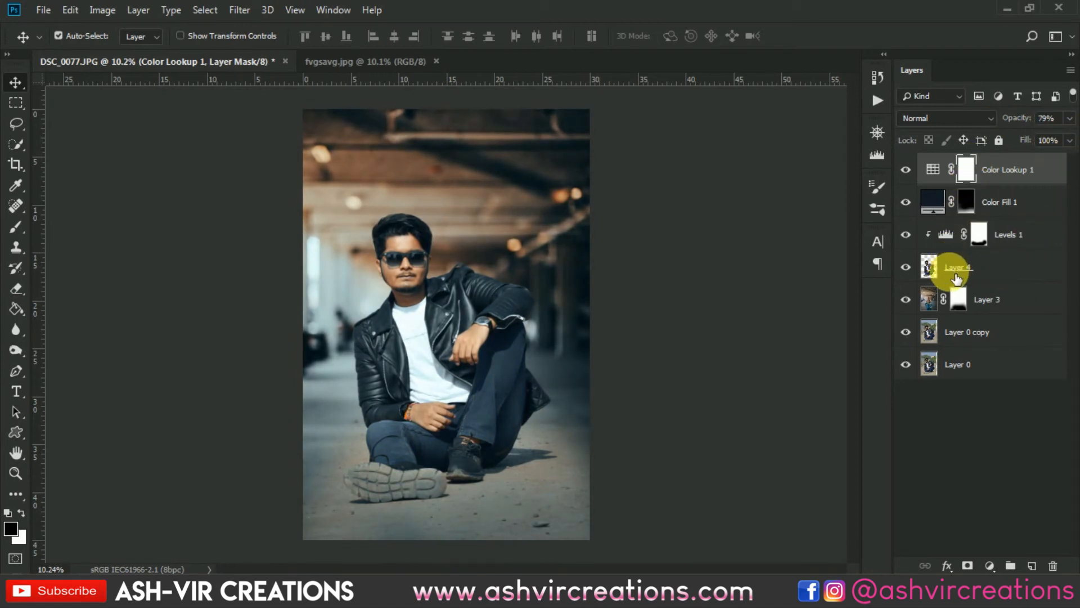
# - Select the Color Fill 1 layer and lower its opacity to 32%
pyautogui.click(974, 207)
pyautogui.doubleClick(921, 203)
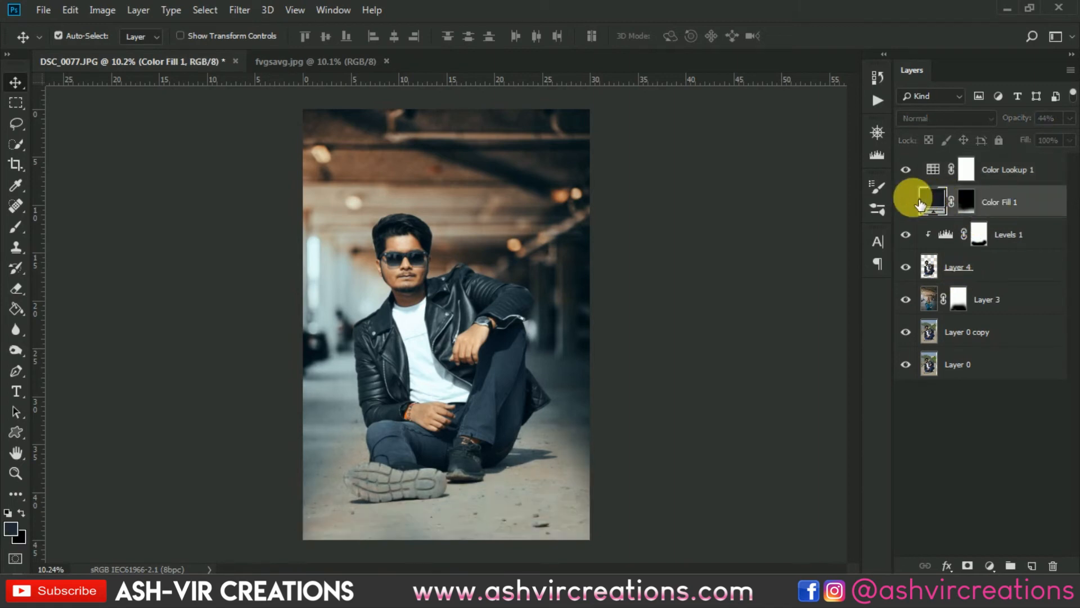
pyautogui.click(913, 199)
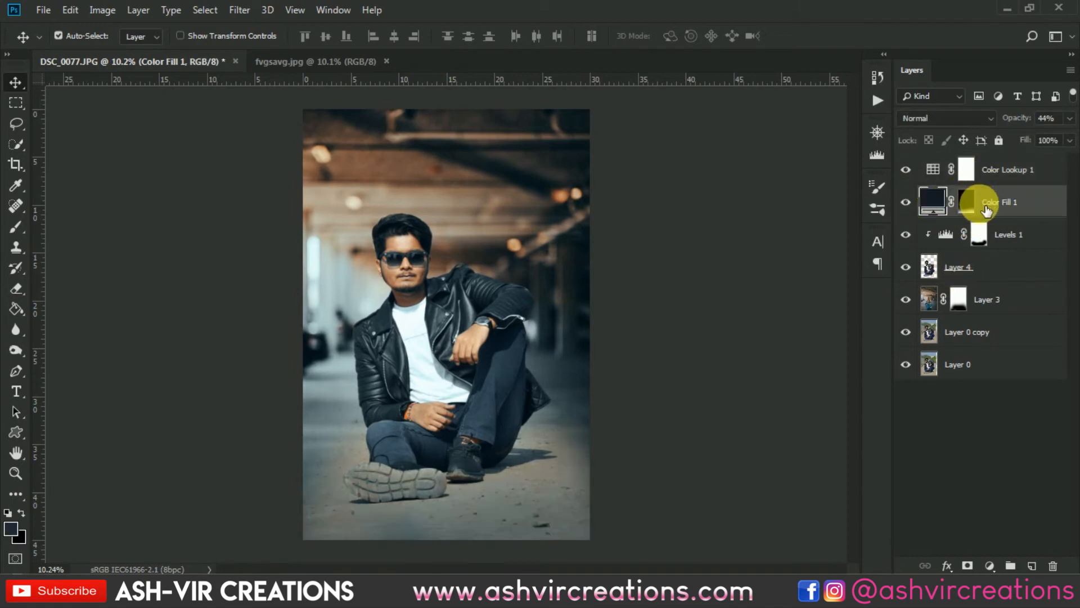
pyautogui.moveTo(1026, 119); pyautogui.dragTo(1017, 125)
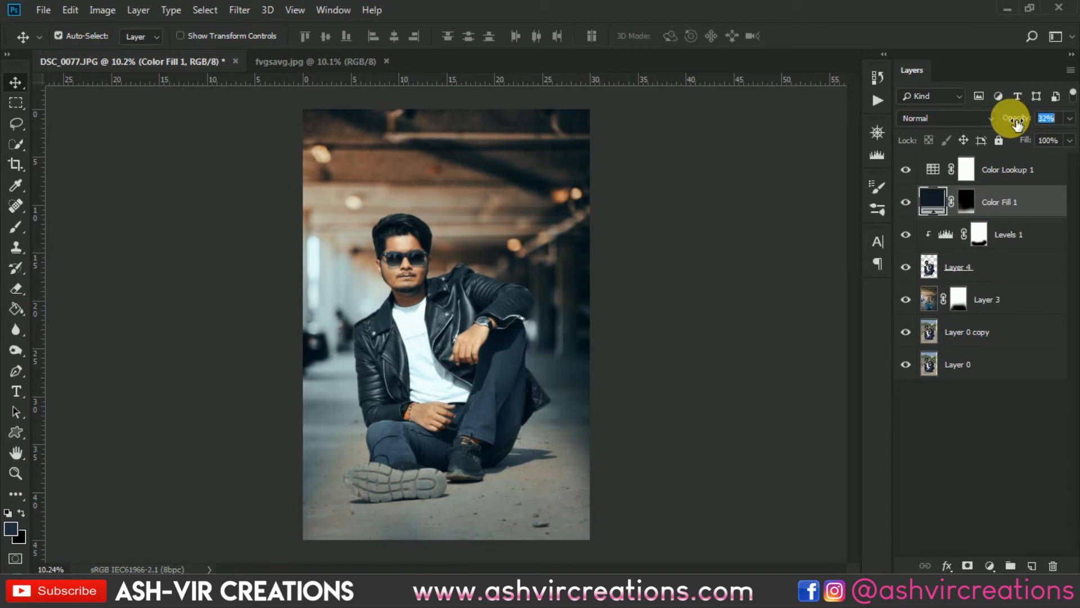
# - Toggle the Color Lookup 1 layer's visibility to compare the grade on and off
pyautogui.click(907, 170)
pyautogui.click(907, 170)
pyautogui.click(907, 169)
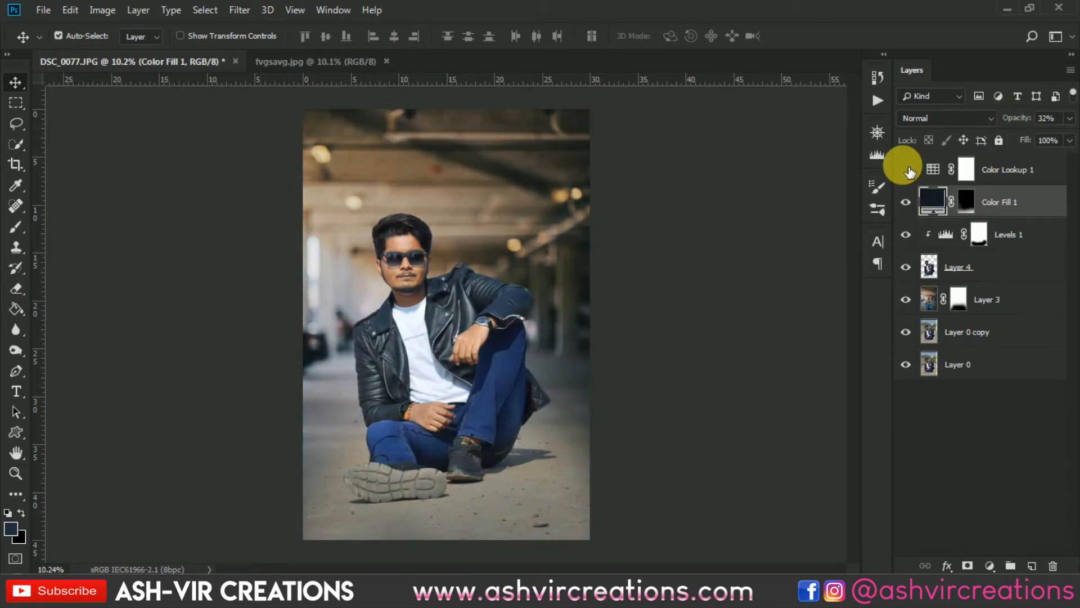
pyautogui.click(907, 169)
# - Add an Exposure adjustment above Levels 1 with exposure -0.33, clipped to the layer below
pyautogui.click(1032, 233)
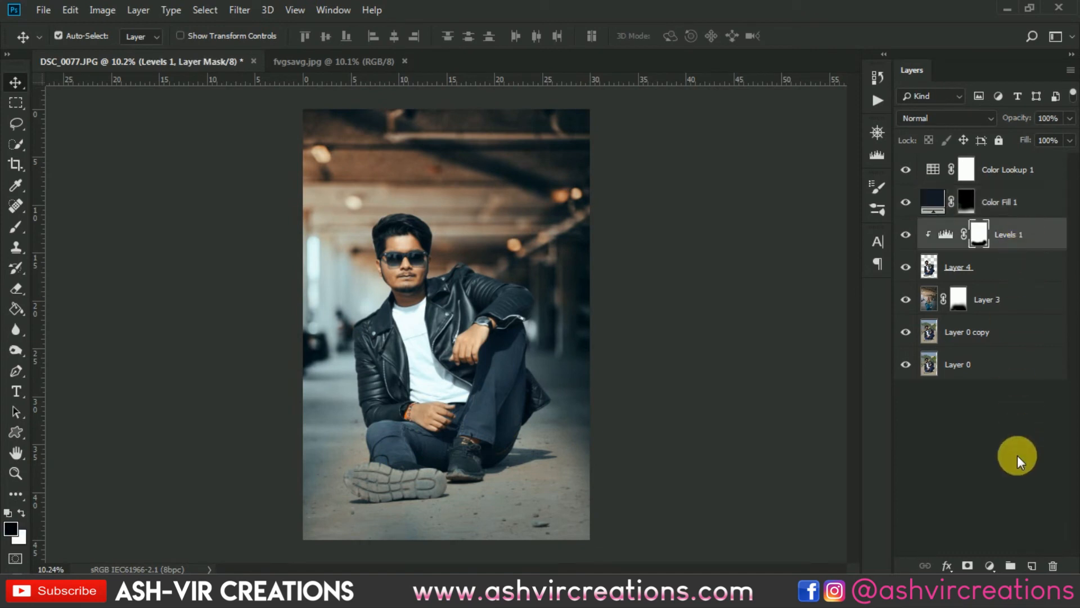
pyautogui.click(1000, 569)
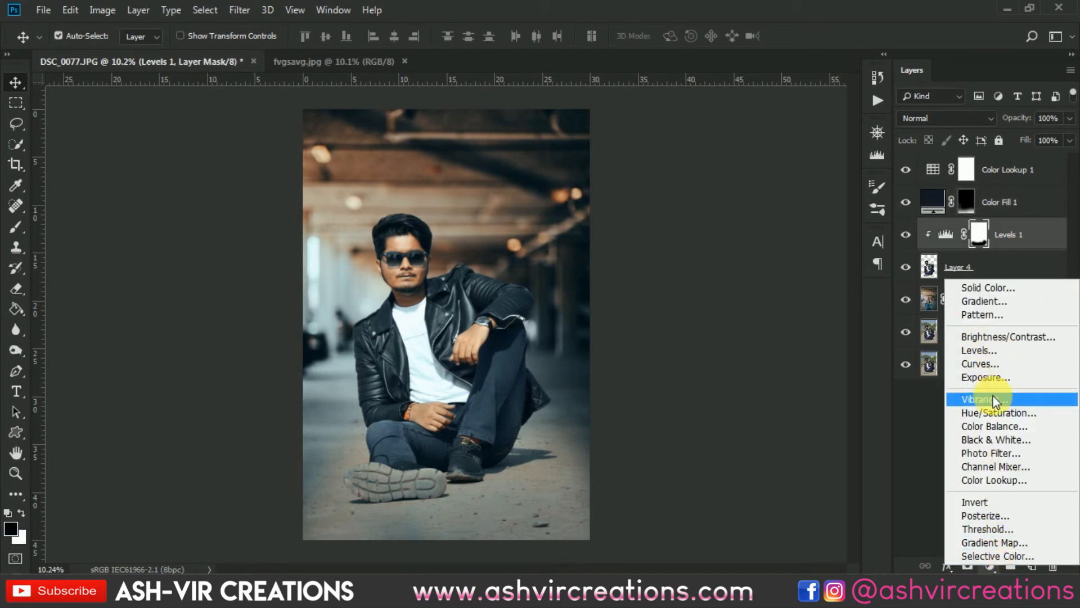
pyautogui.click(991, 375)
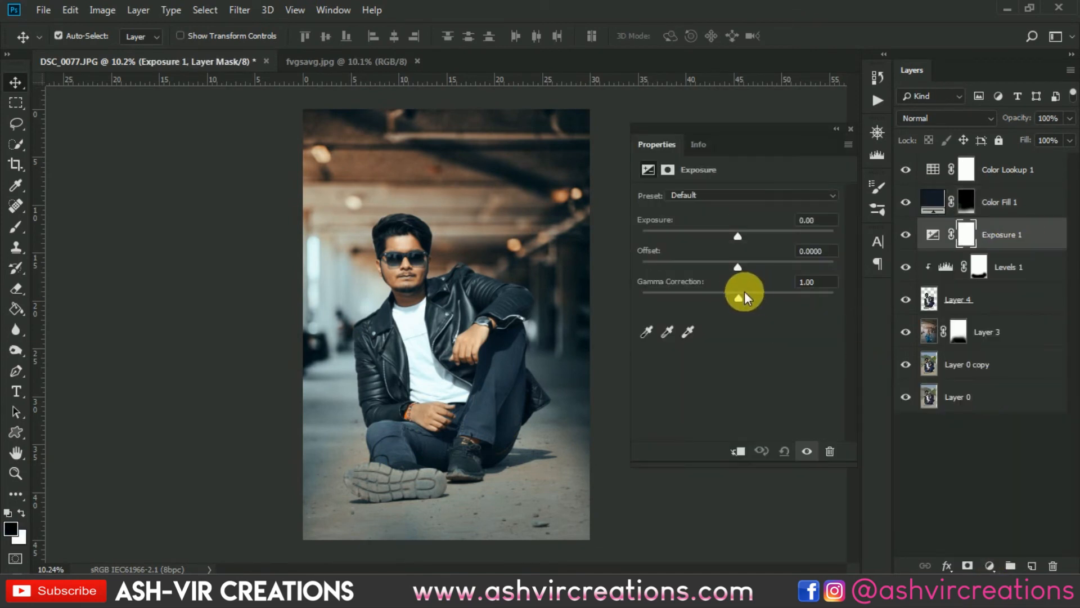
pyautogui.moveTo(735, 243)
pyautogui.mouseDown()
pyautogui.moveTo(717, 234)
pyautogui.moveTo(734, 235)
pyautogui.mouseUp()
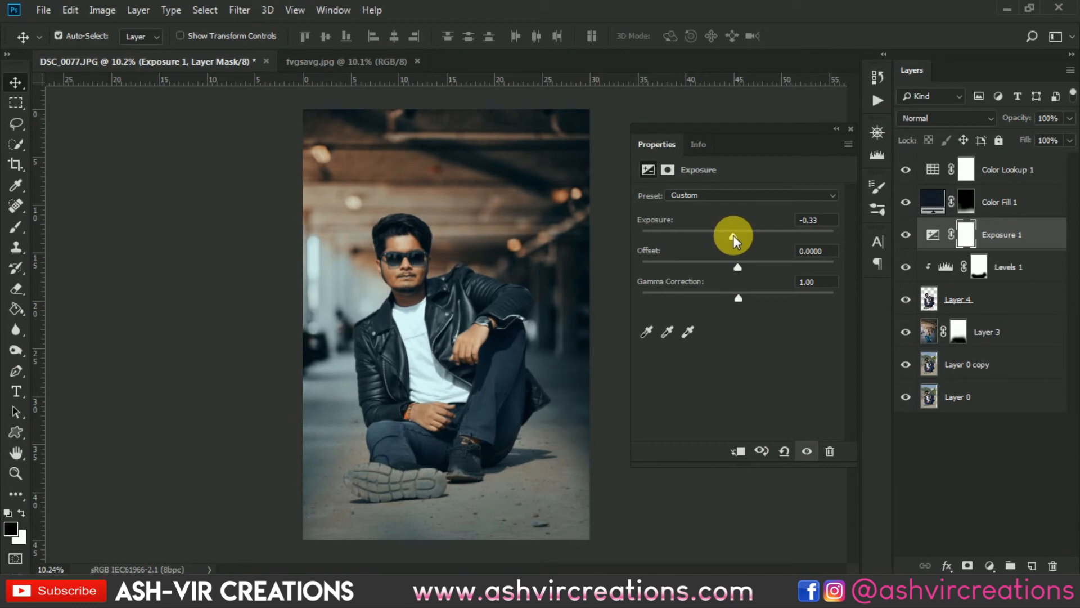
pyautogui.click(738, 450)
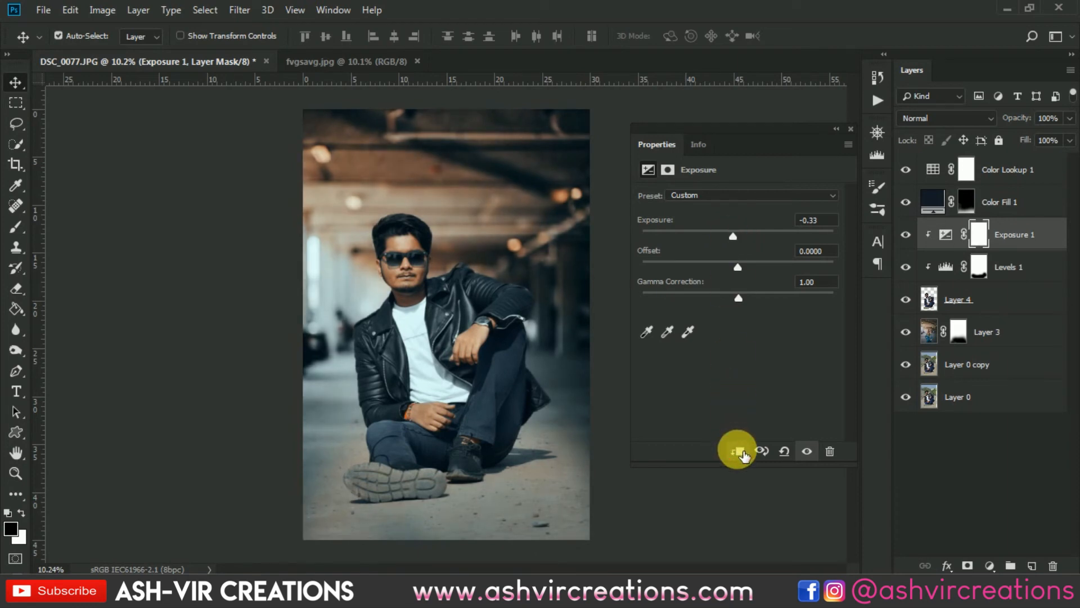
# - Toggle the Exposure 1 layer's visibility repeatedly to compare its effect
pyautogui.click(907, 235)
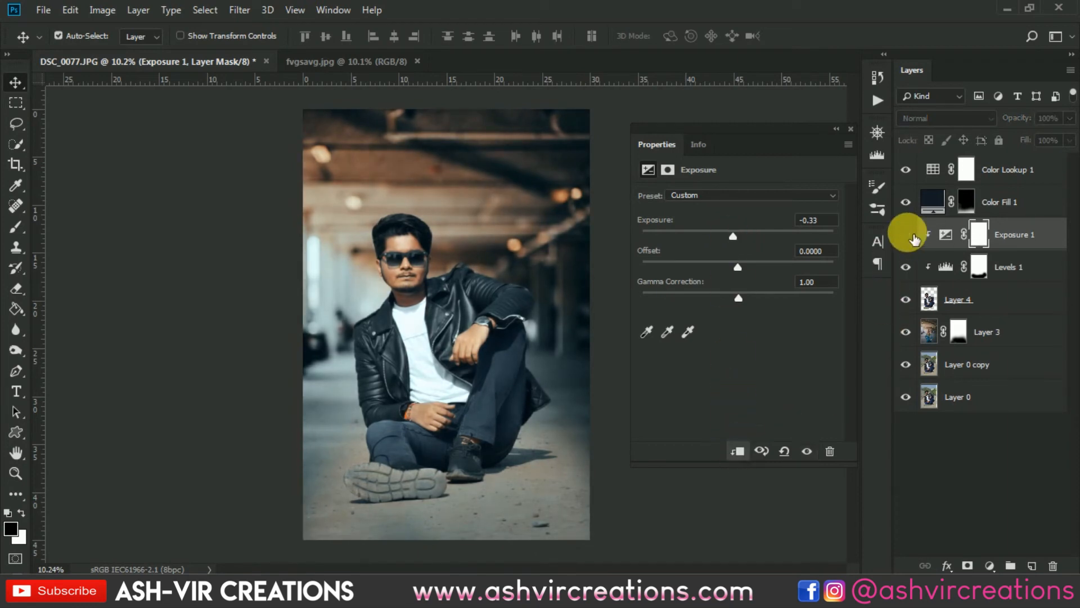
pyautogui.click(908, 236)
pyautogui.click(912, 235)
pyautogui.click(912, 235)
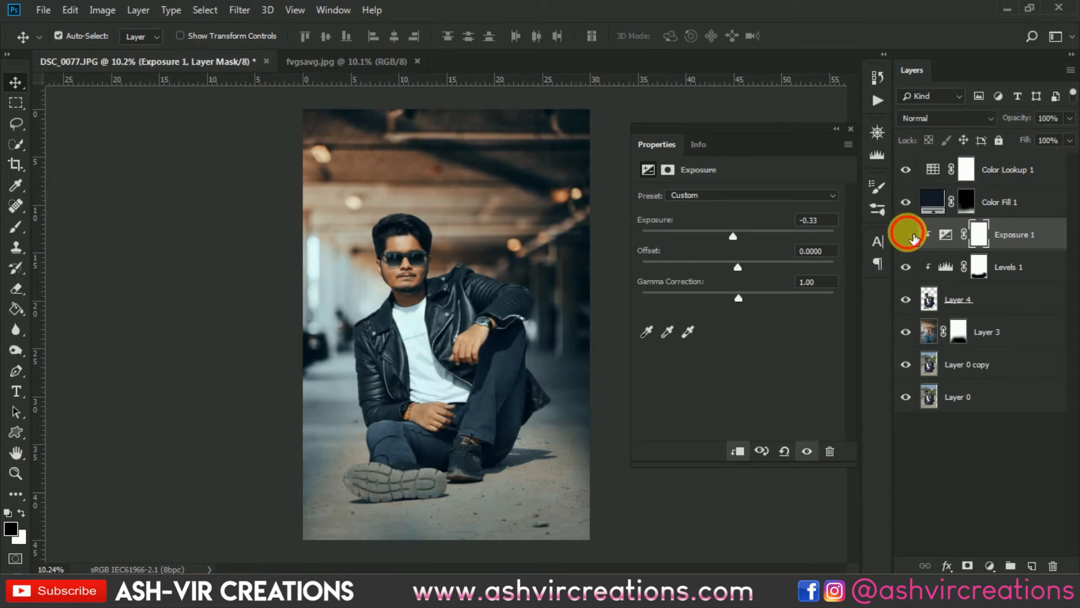
pyautogui.click(912, 236)
pyautogui.click(912, 236)
pyautogui.click(908, 236)
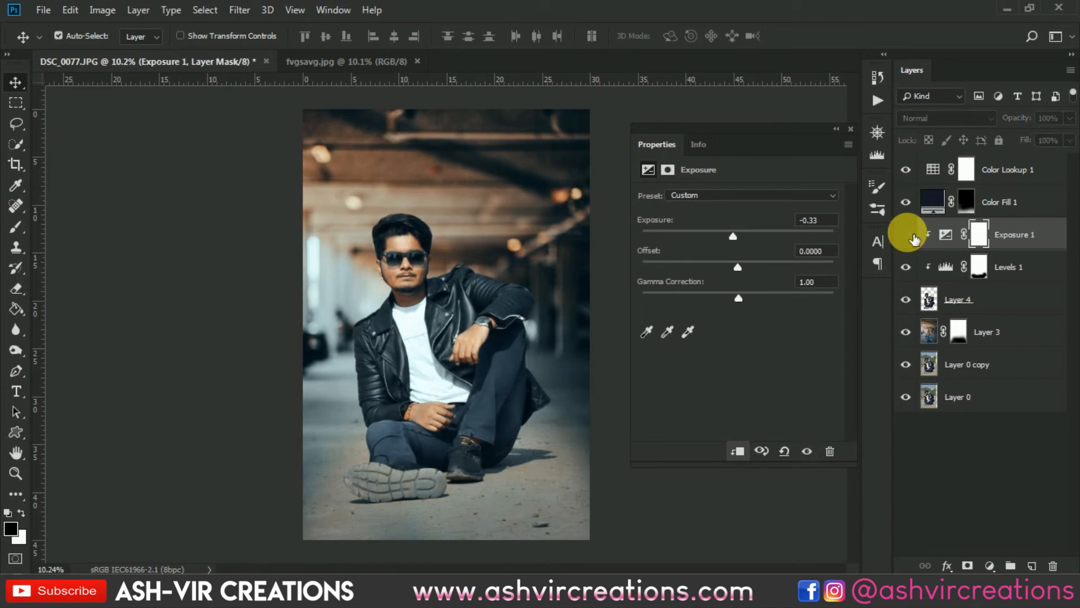
pyautogui.click(907, 236)
pyautogui.click(907, 235)
# - Release Exposure 1 from the clipping mask, close the adjustment properties, and compare it shown and hidden
pyautogui.click(736, 449)
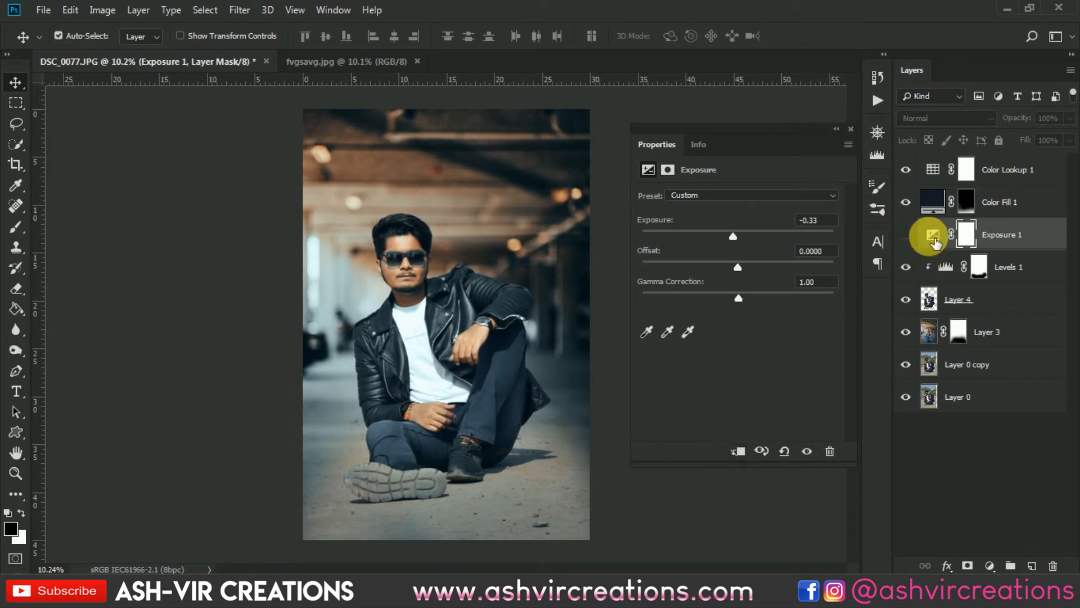
pyautogui.click(912, 235)
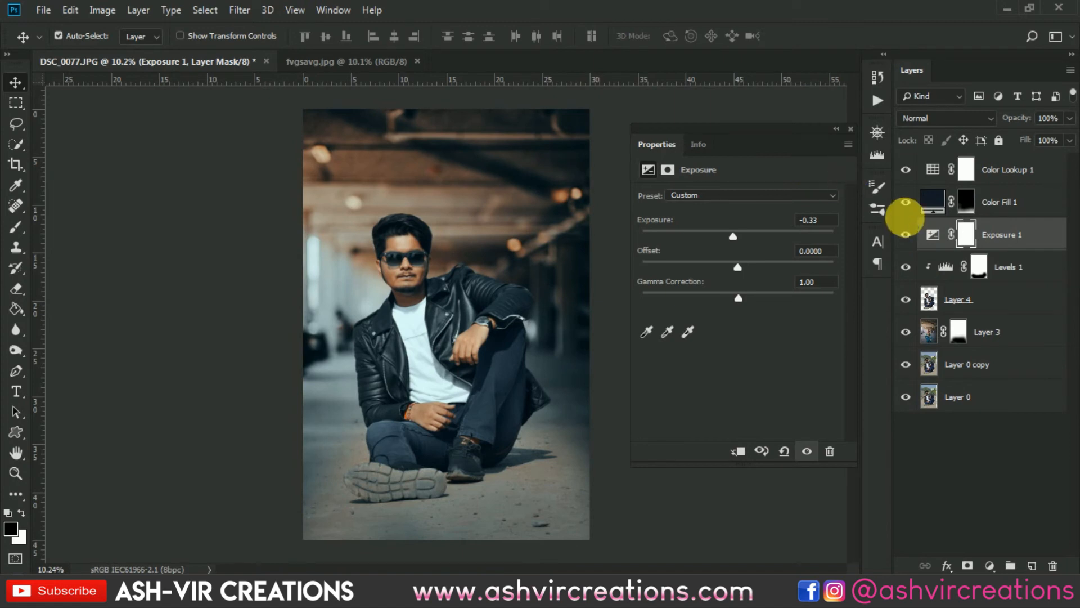
pyautogui.click(907, 236)
pyautogui.click(907, 236)
pyautogui.click(907, 236)
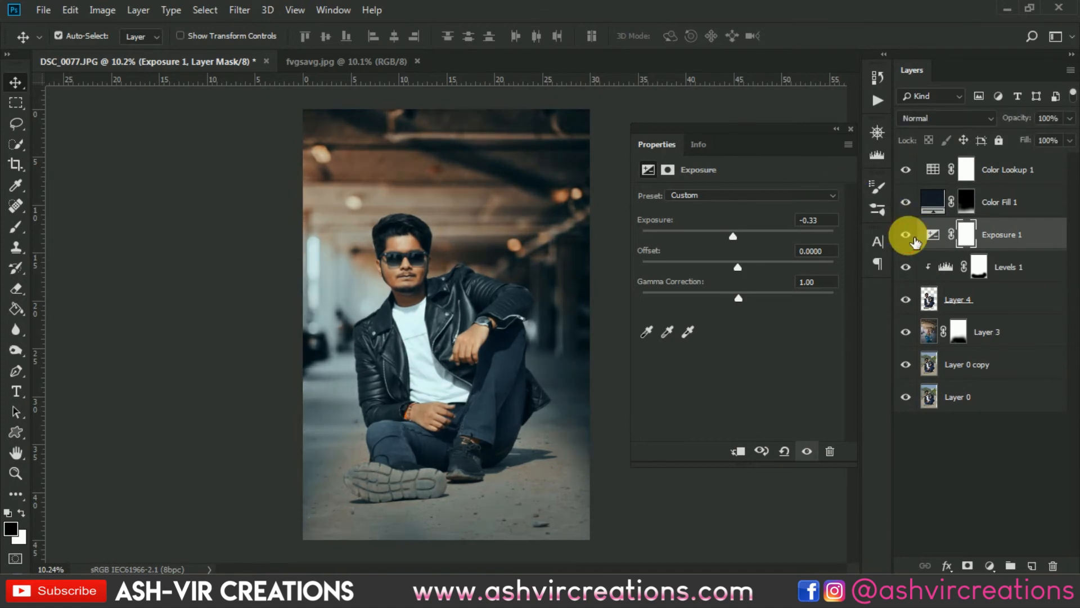
pyautogui.click(850, 130)
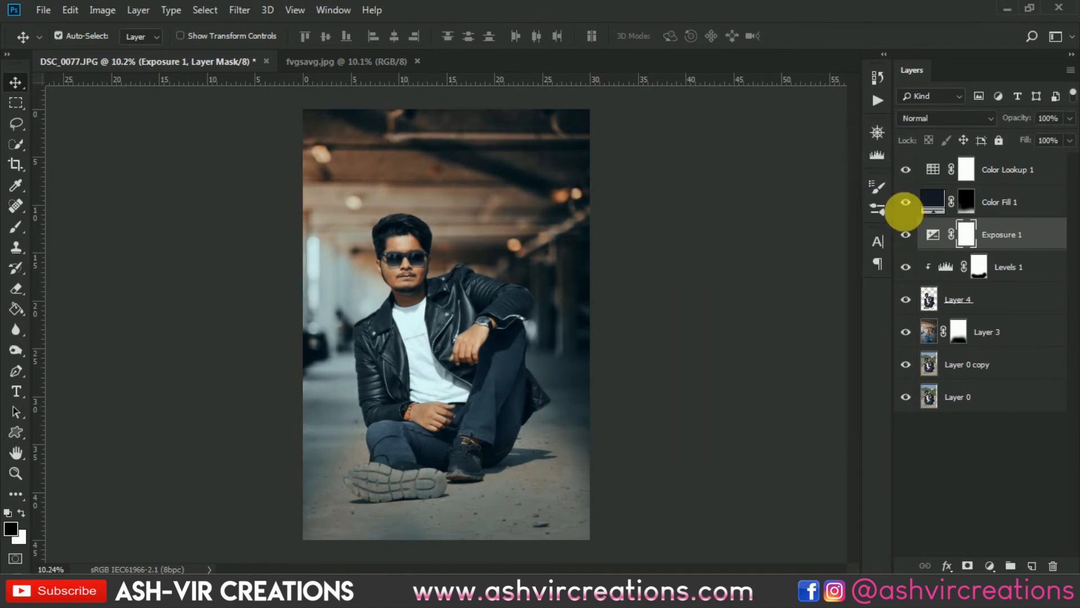
pyautogui.click(908, 236)
pyautogui.click(907, 237)
pyautogui.click(907, 237)
pyautogui.click(907, 237)
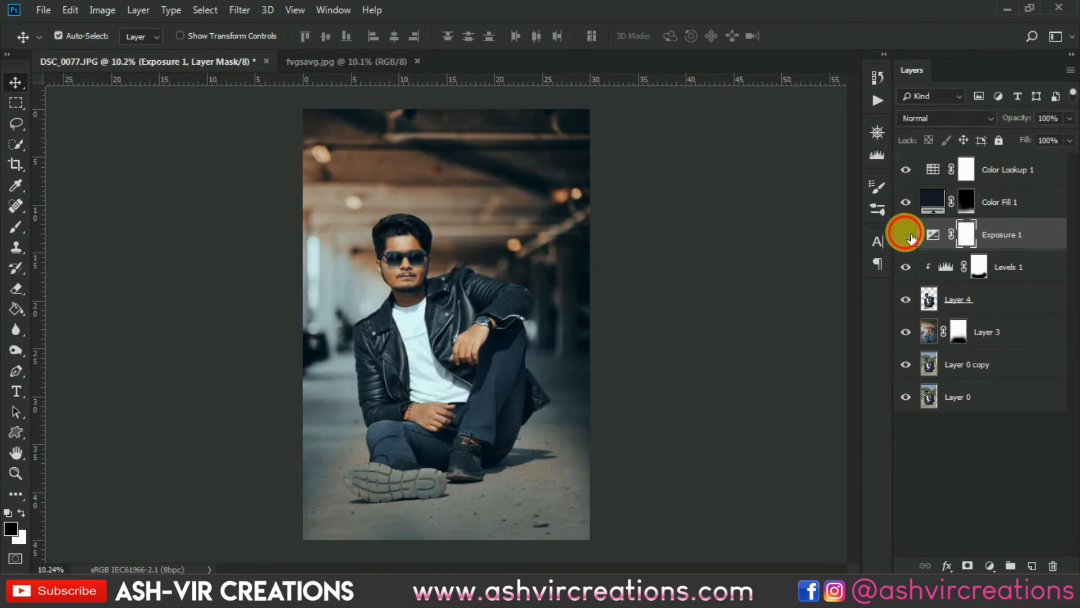
pyautogui.click(907, 236)
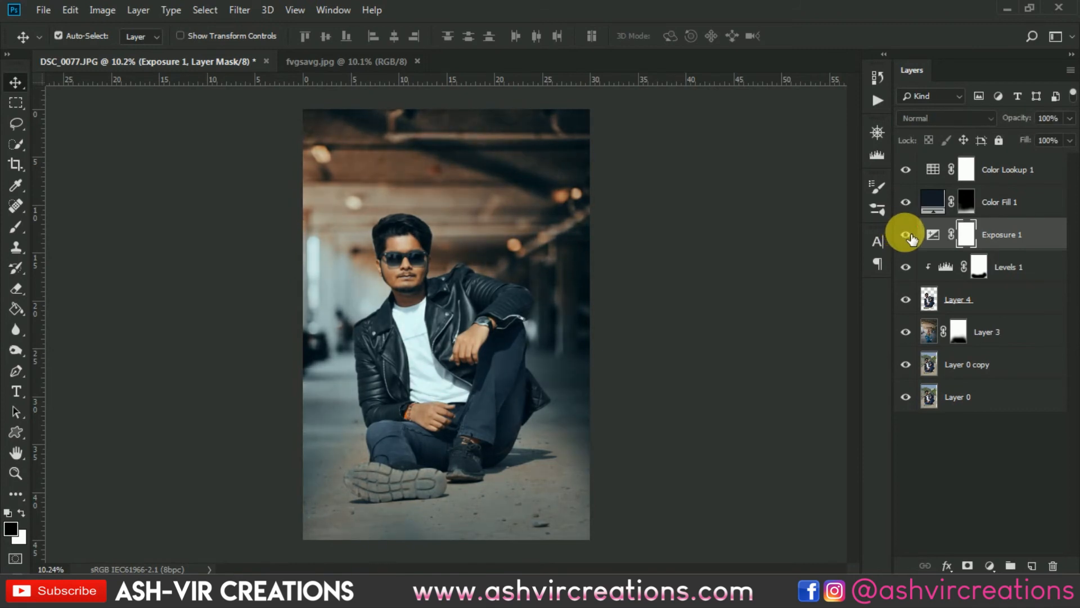
# - Pick the Brush tool and toggle Exposure 1 visibility again to compare its effect on the photo
pyautogui.click(15, 228)
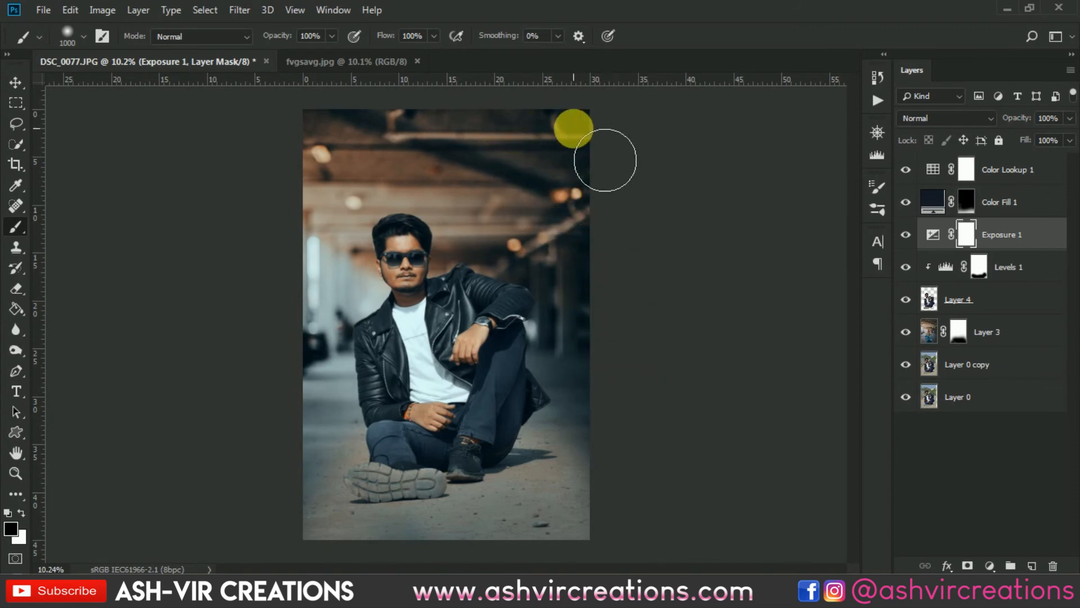
pyautogui.click(906, 235)
pyautogui.click(906, 236)
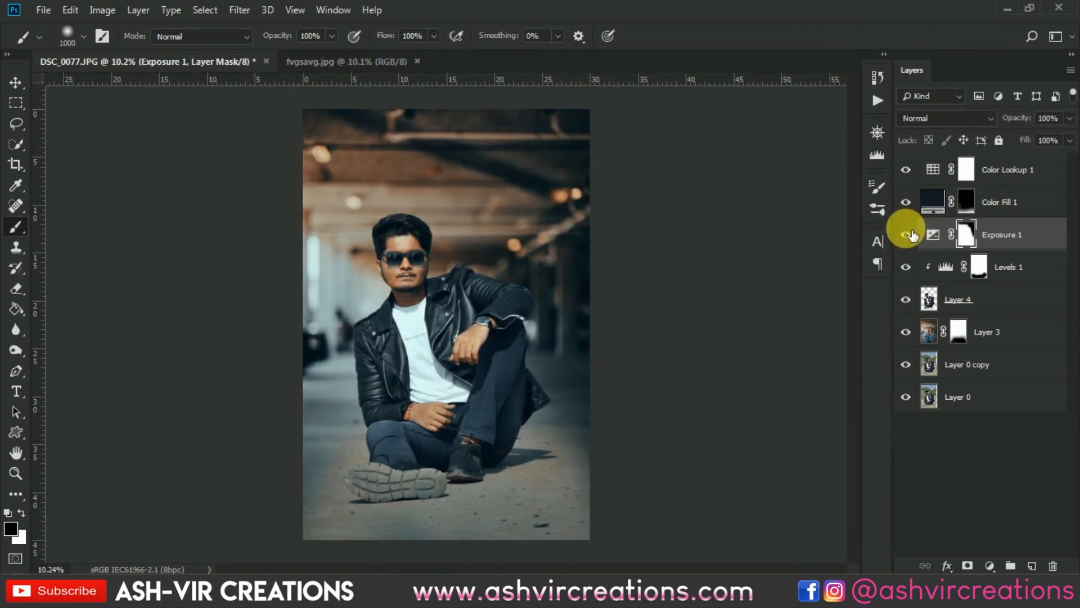
pyautogui.scroll(-2, 480, 210)
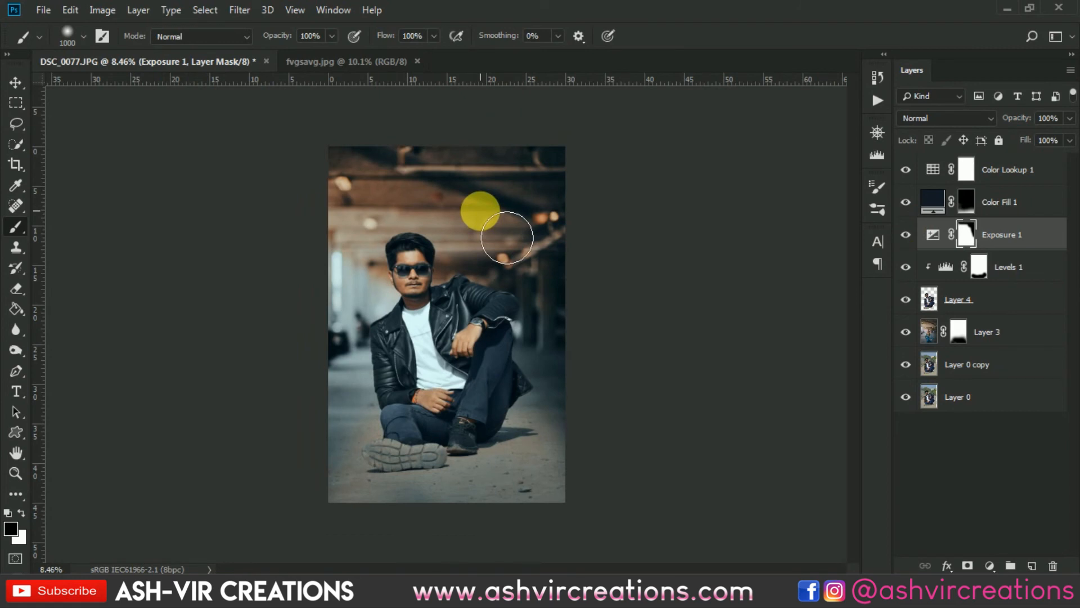
pyautogui.press('v')
pyautogui.scroll(-2, 480, 210)
pyautogui.scroll(2, 482, 212)
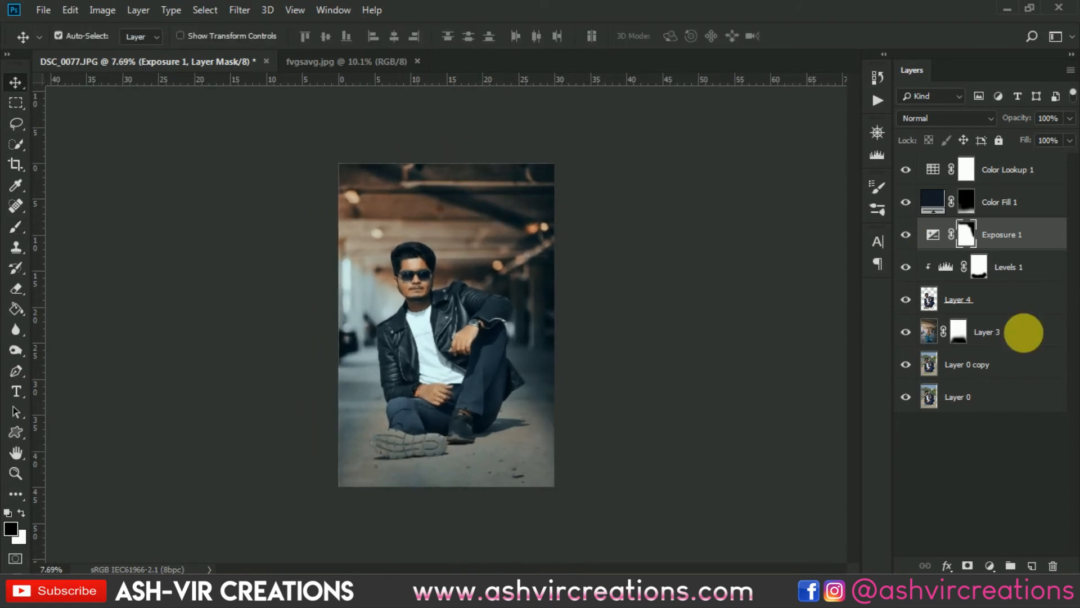
# - Target the Exposure 1 mask with the Brush tool and enlarge the brush to 2200 px
pyautogui.click(1003, 365)
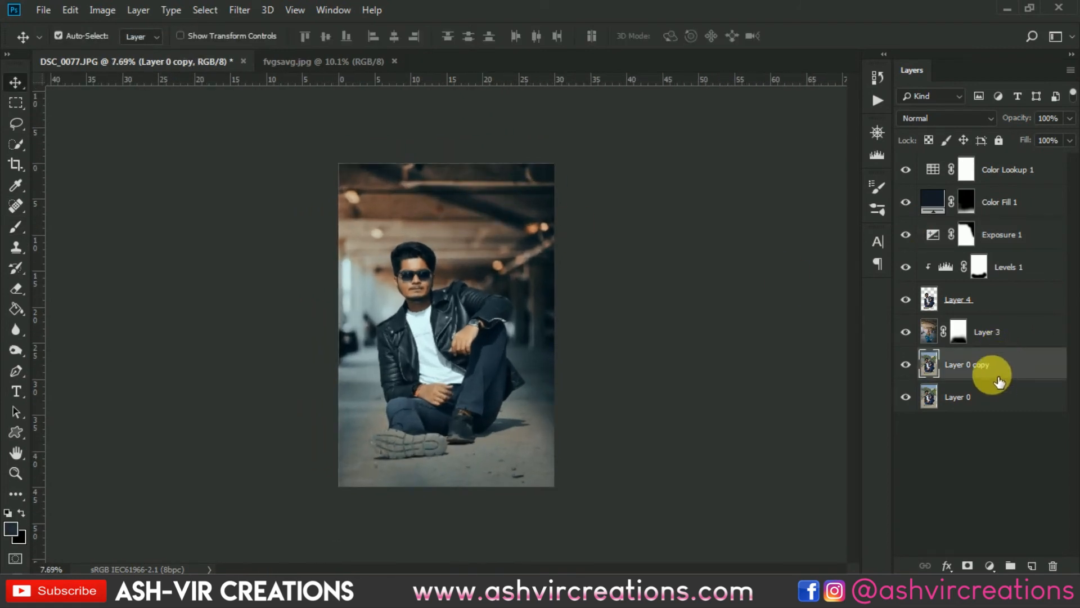
pyautogui.click(967, 235)
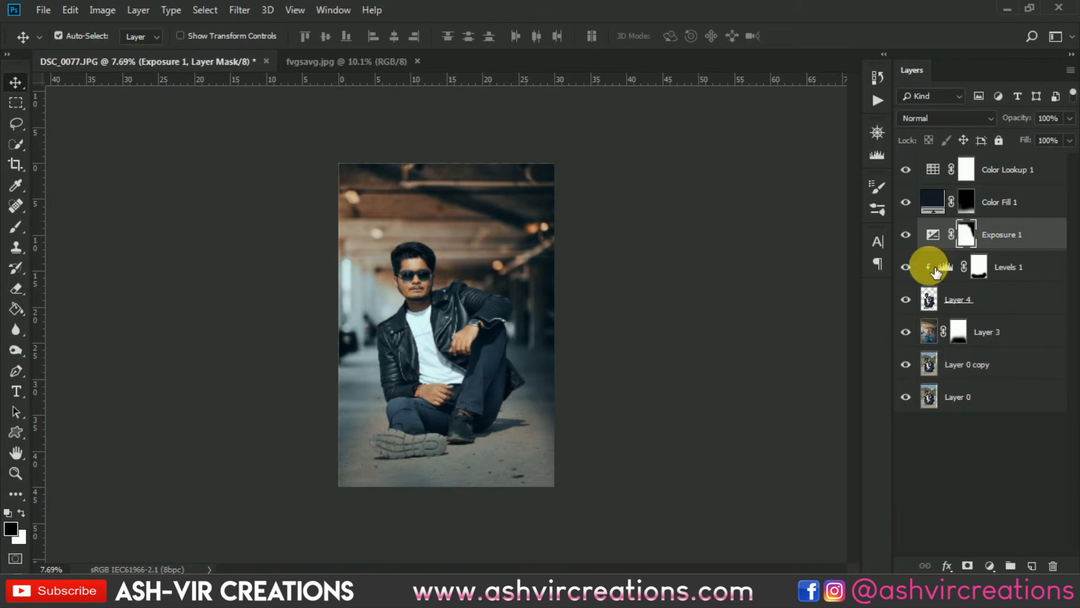
pyautogui.click(15, 226)
pyautogui.scroll(3, 432, 511)
pyautogui.moveTo(493, 411); pyautogui.dragTo(484, 272)
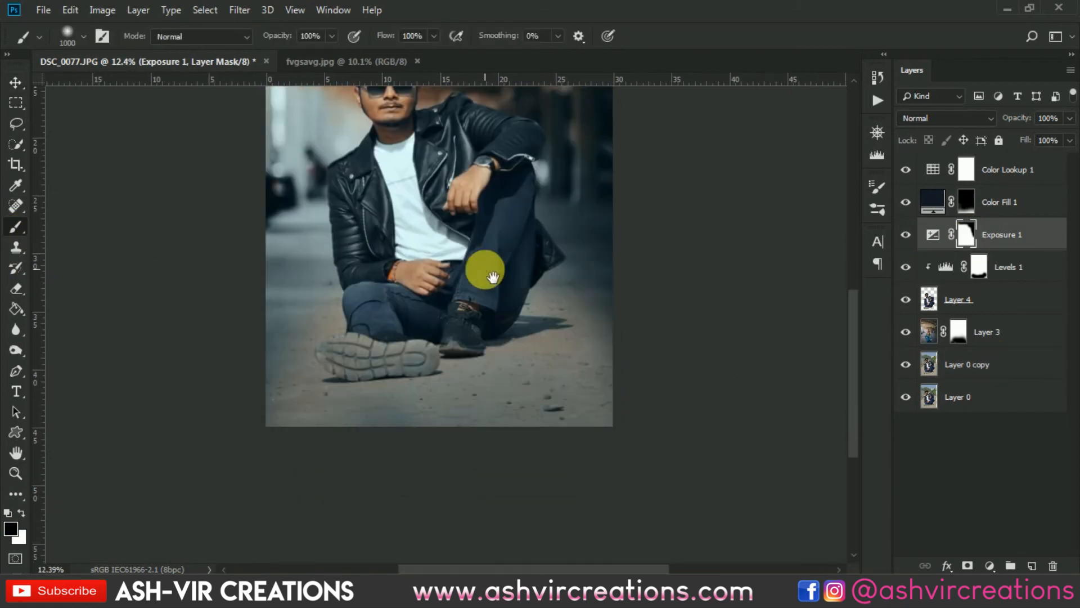
pyautogui.press(']')
pyautogui.press(']')
pyautogui.press(']')
pyautogui.press(']')
pyautogui.press(']')
pyautogui.press(']')
pyautogui.press(']')
pyautogui.press(']')
pyautogui.press(']')
pyautogui.press(']')
pyautogui.press(']')
pyautogui.press(']')
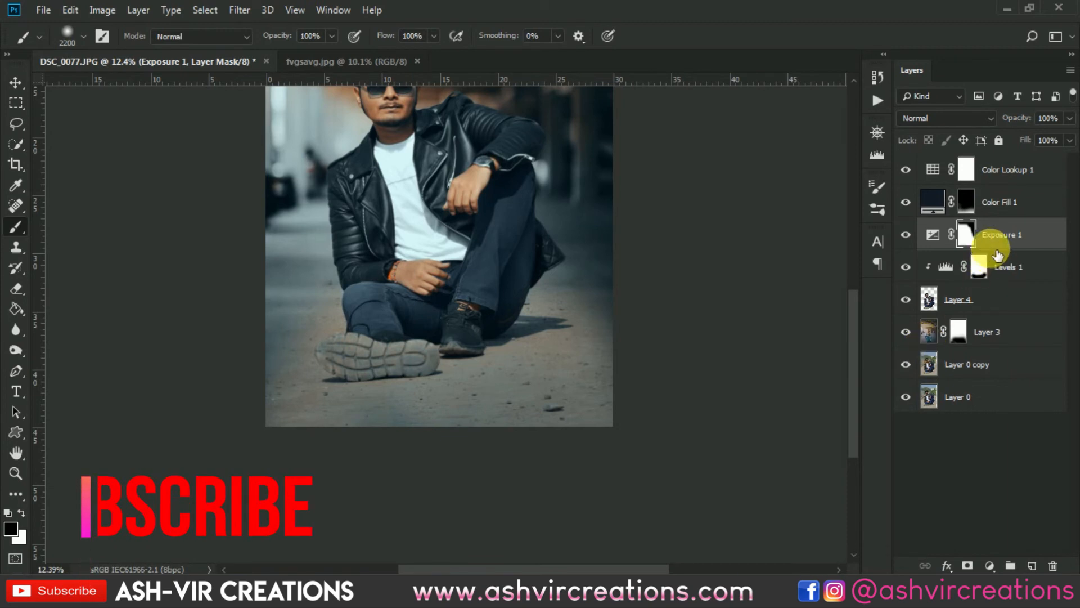
# - Toggle the Color Fill 1 layer's visibility to compare, then select the Layer 0 copy layer
pyautogui.click(979, 268)
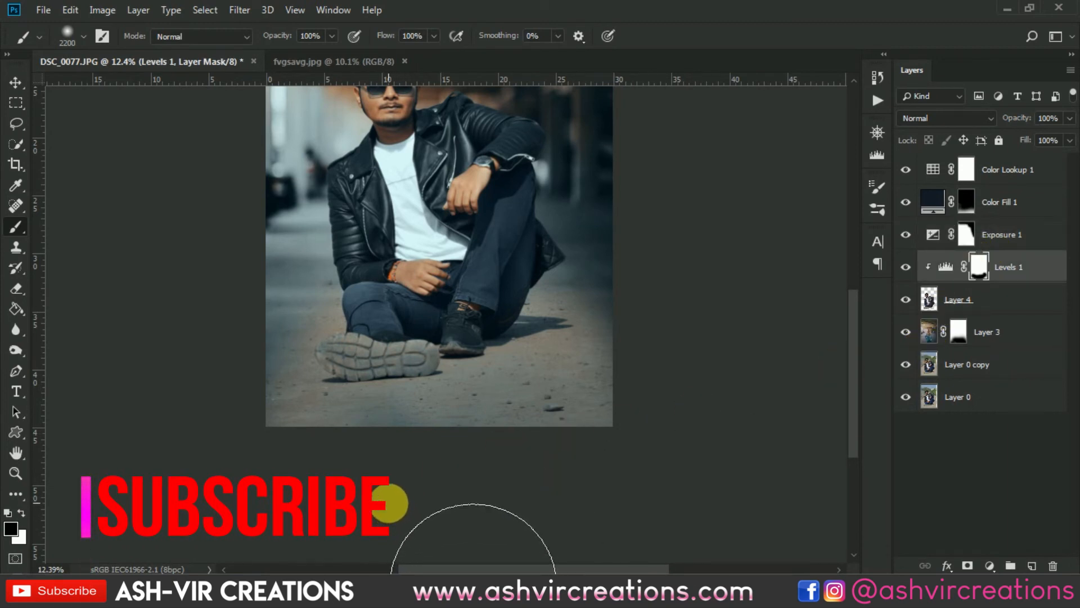
pyautogui.click(966, 201)
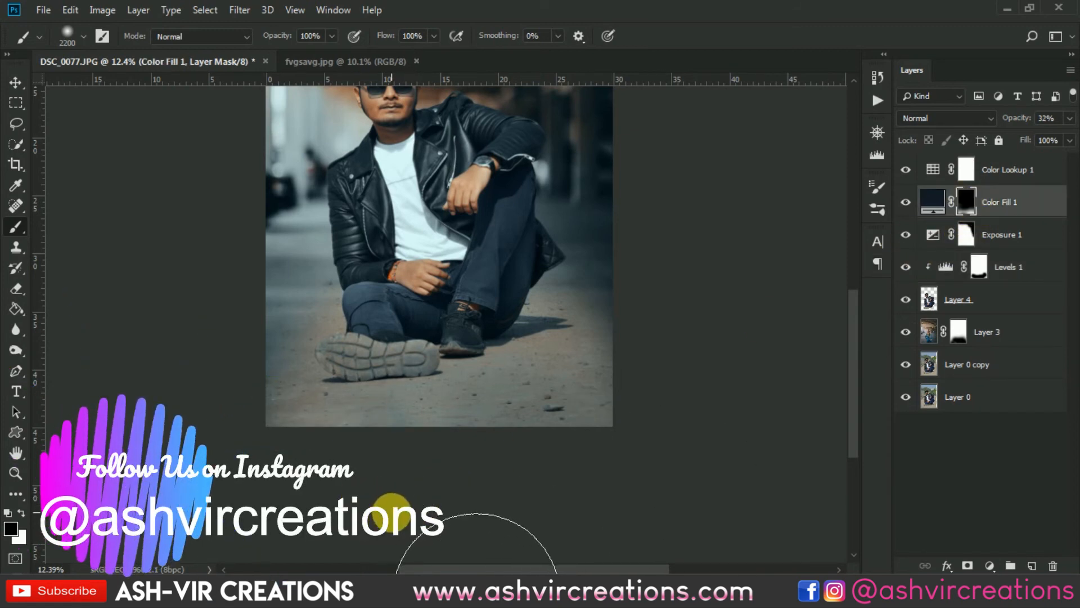
pyautogui.scroll(-3, 524, 495)
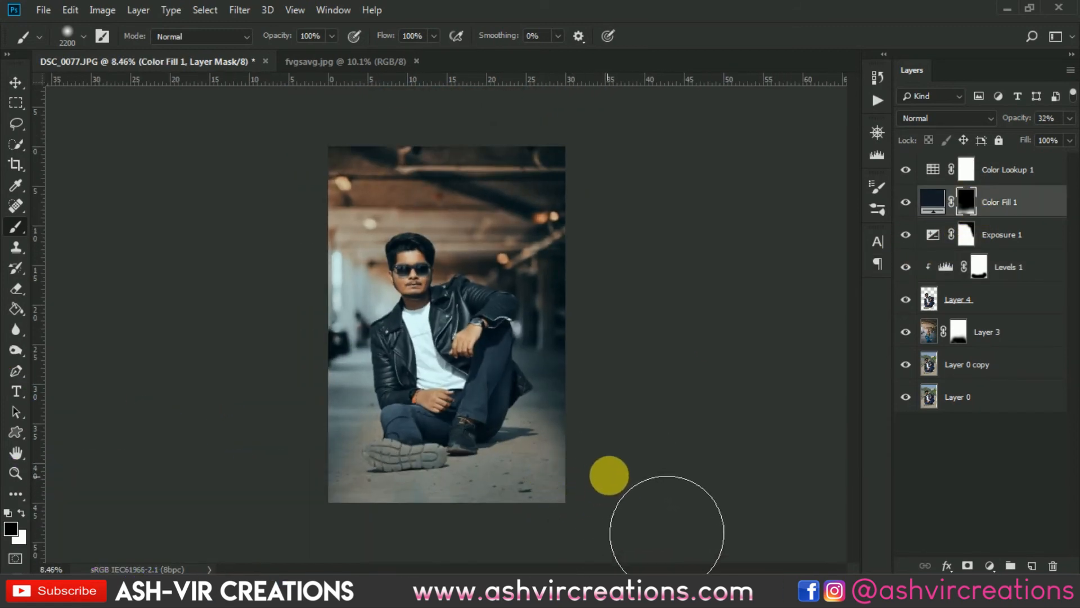
pyautogui.click(907, 203)
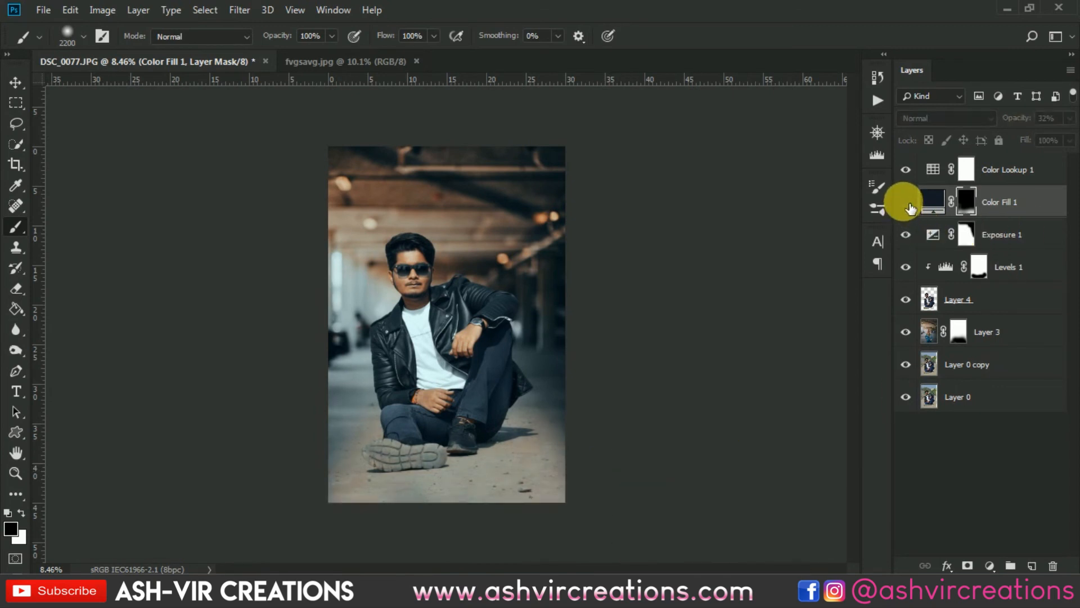
pyautogui.click(907, 204)
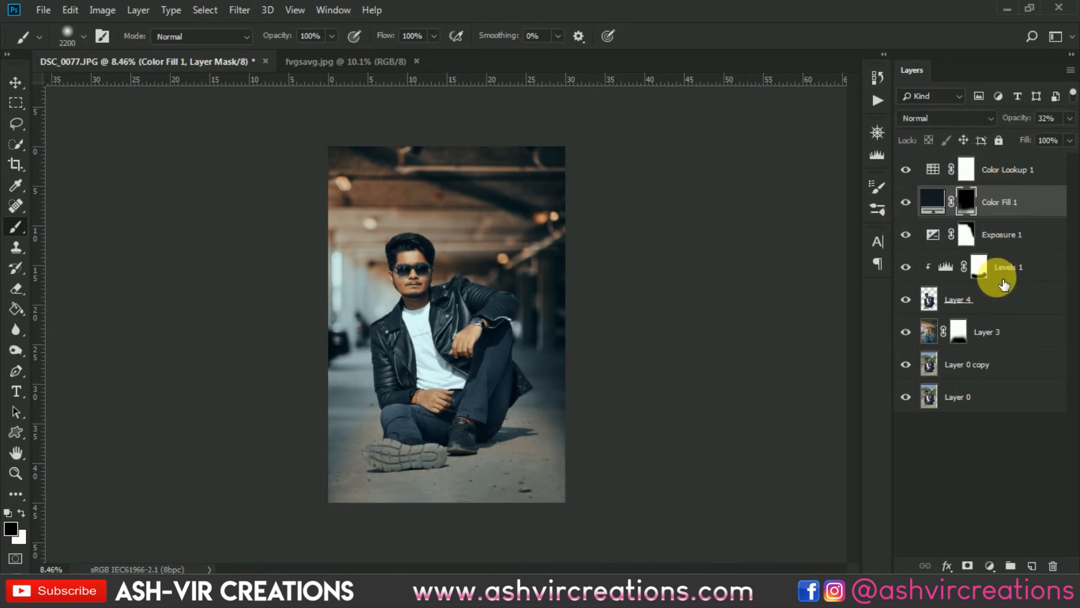
pyautogui.click(997, 170)
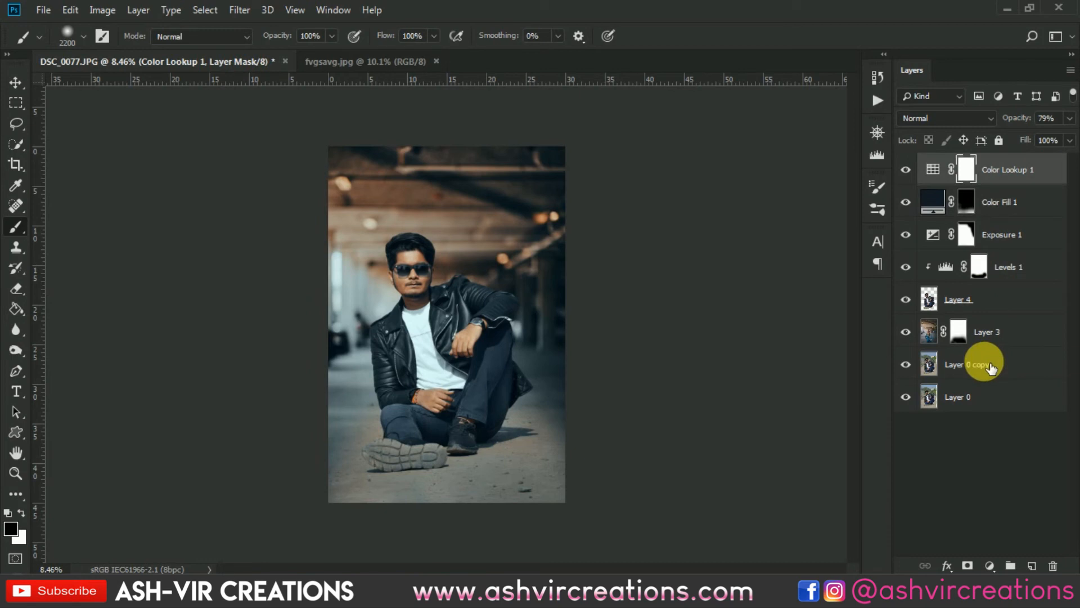
pyautogui.click(992, 366)
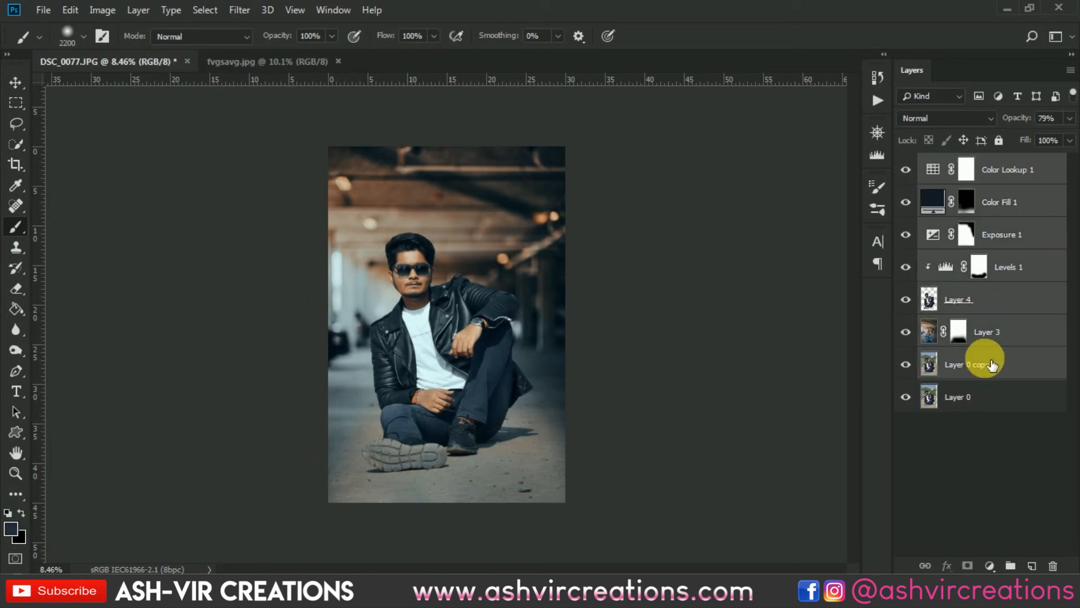
# - Select the layers from Layer 0 copy up to Color Lookup 1 and merge them into one layer
pyautogui.rightClick(985, 351)
pyautogui.click(1026, 171)
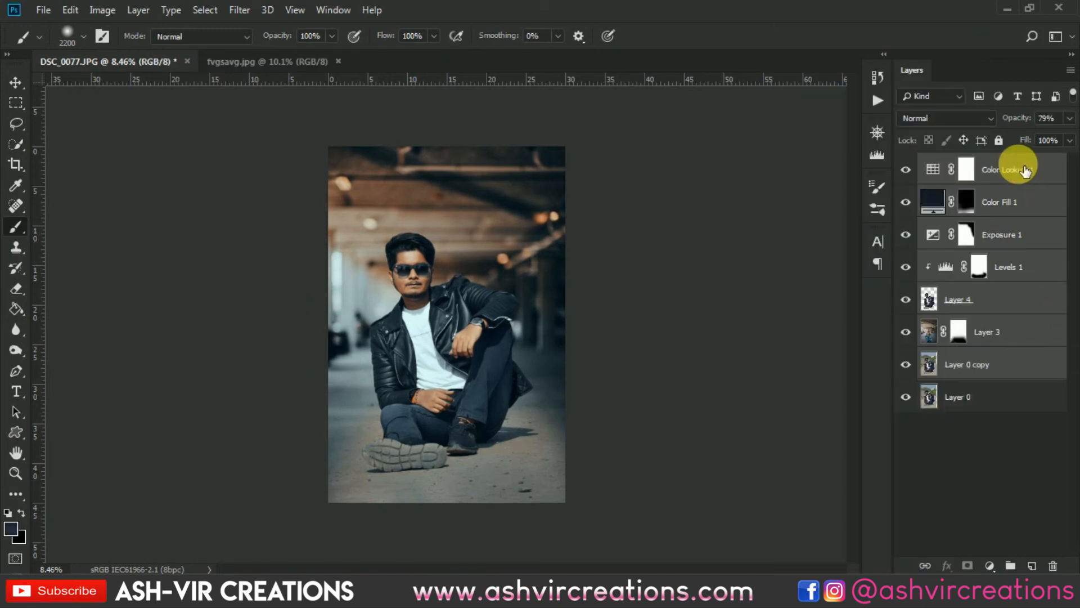
pyautogui.click(1027, 171)
pyautogui.click(1071, 118)
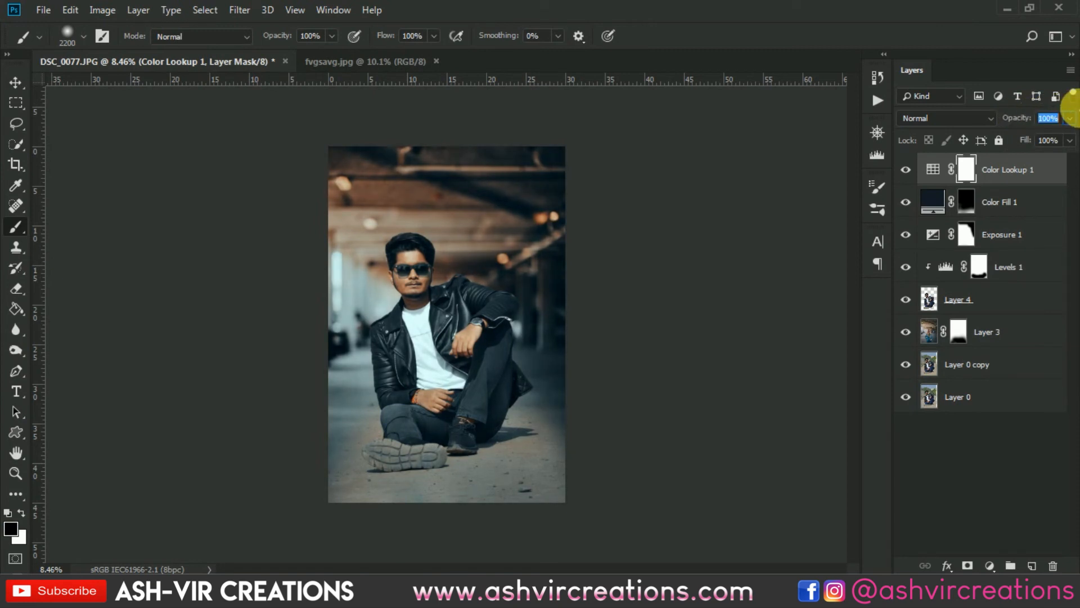
pyautogui.keyDown('shift'); pyautogui.click(979, 363); pyautogui.keyUp('shift')
pyautogui.rightClick(979, 363)
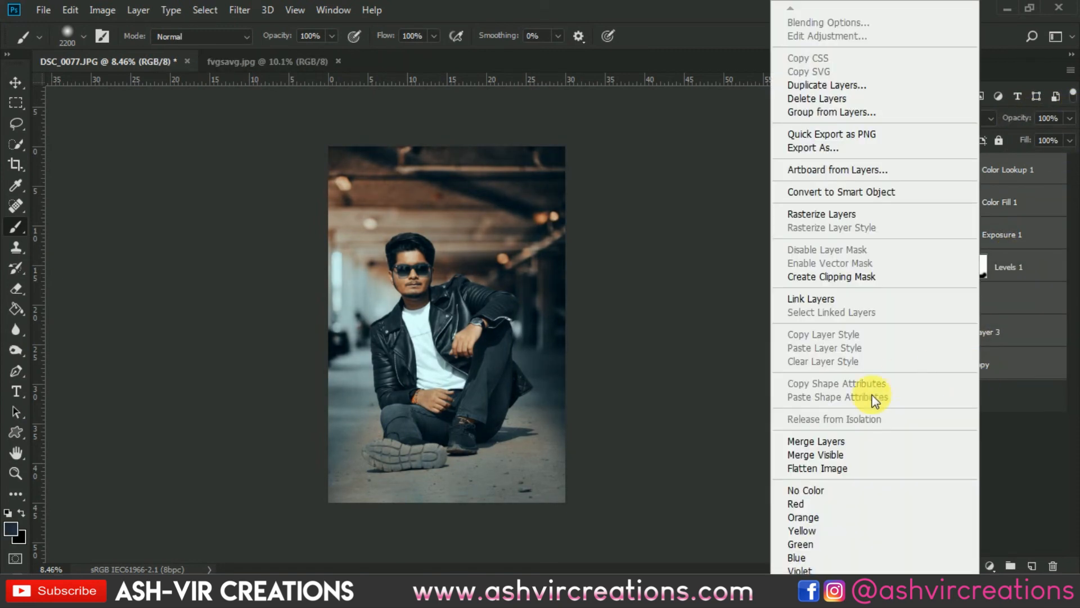
pyautogui.click(853, 440)
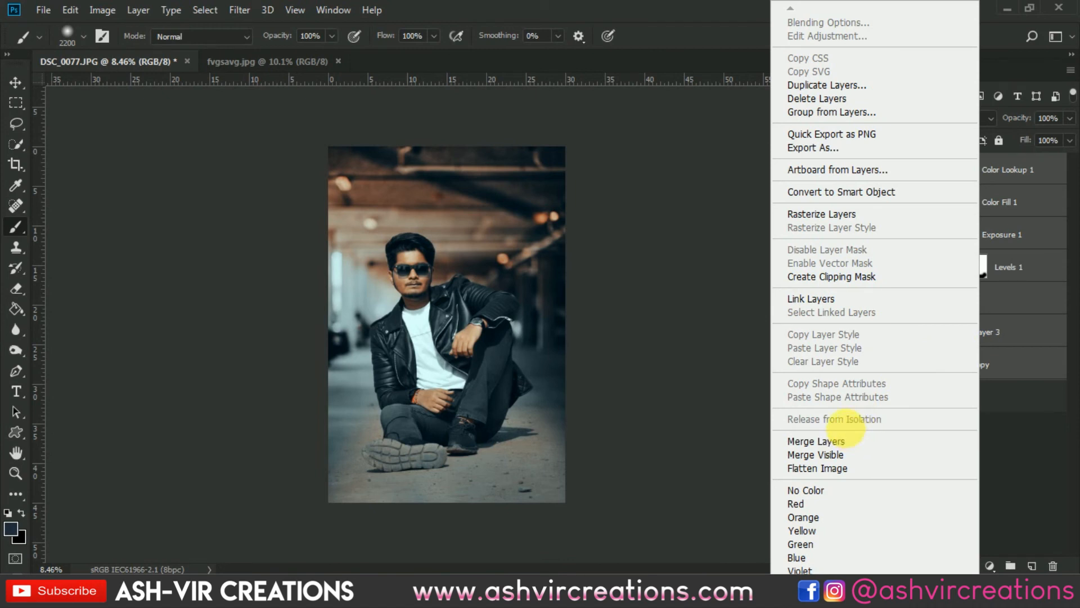
# - Switch to the Move tool and duplicate the merged Color Lookup 1 layer
pyautogui.click(16, 165)
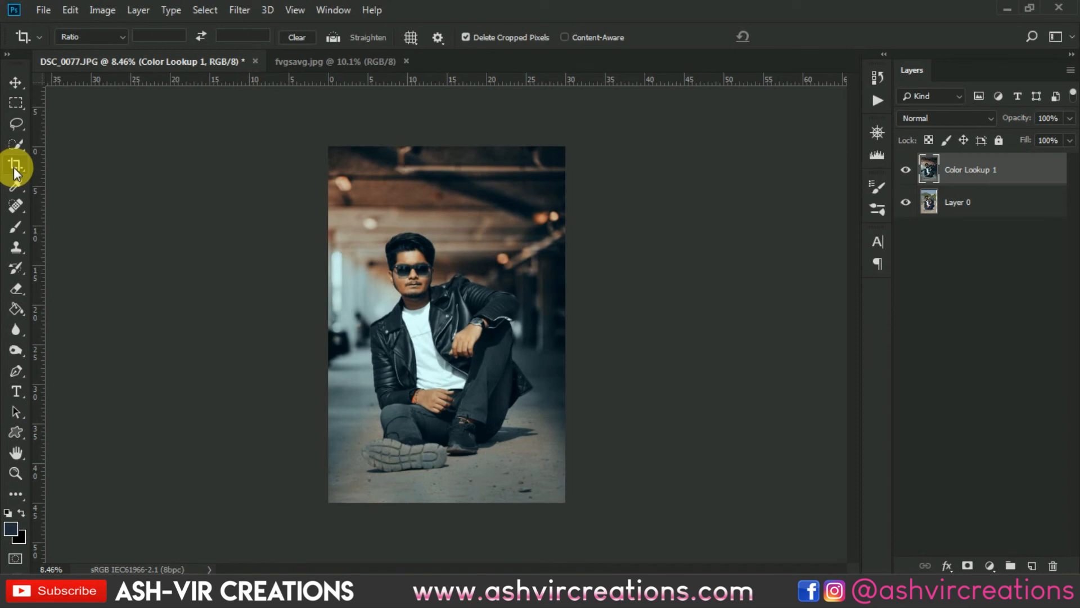
pyautogui.press('v')
pyautogui.rightClick(994, 168)
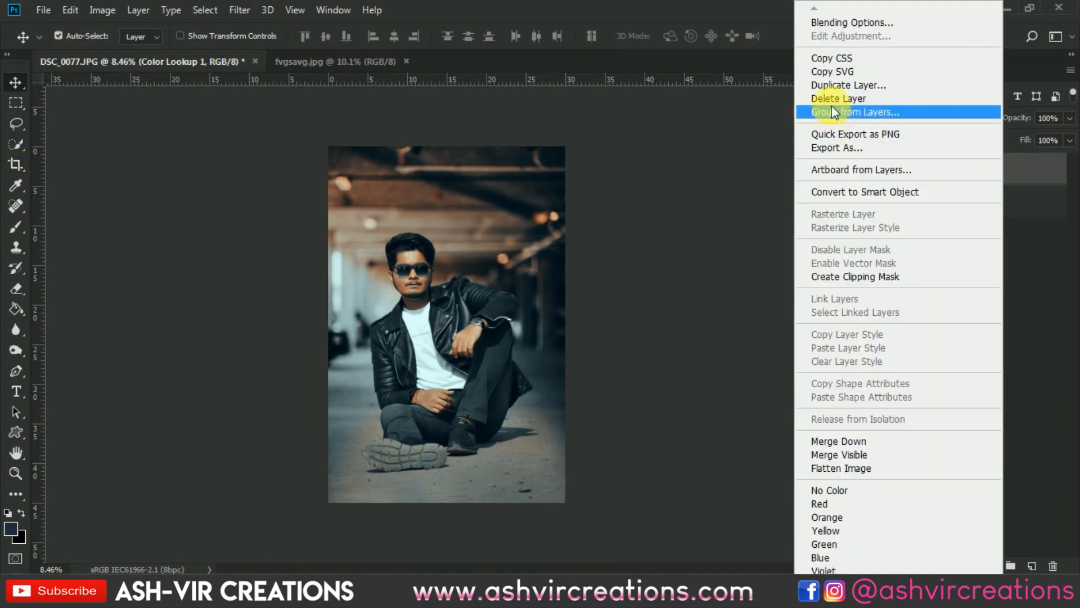
pyautogui.click(849, 85)
pyautogui.click(670, 150)
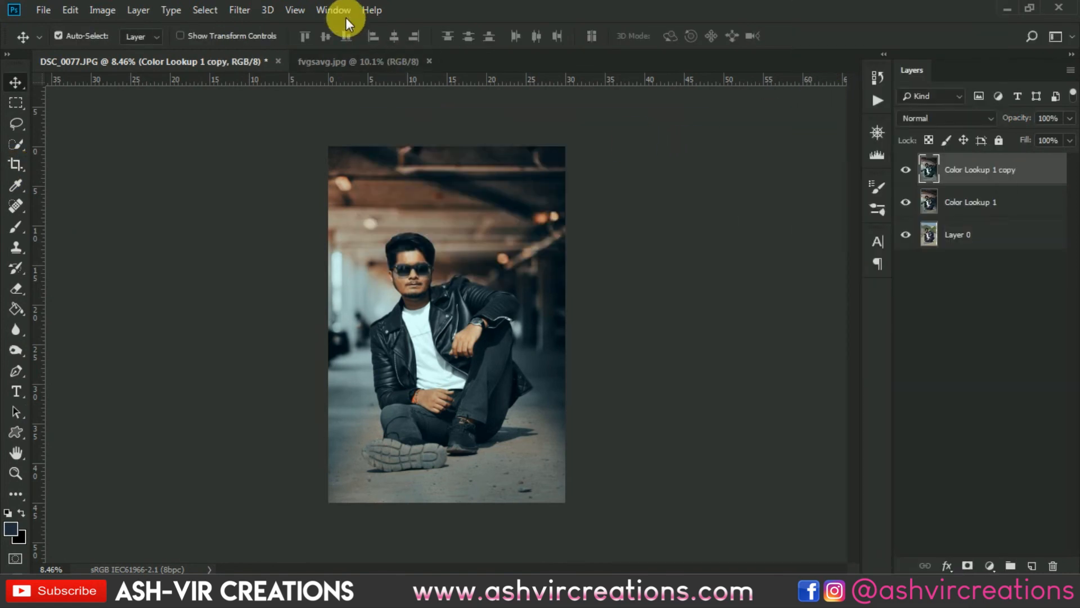
# - Apply the Camera Raw filter to the duplicate, raising a slider in the Effects section
pyautogui.click(240, 10)
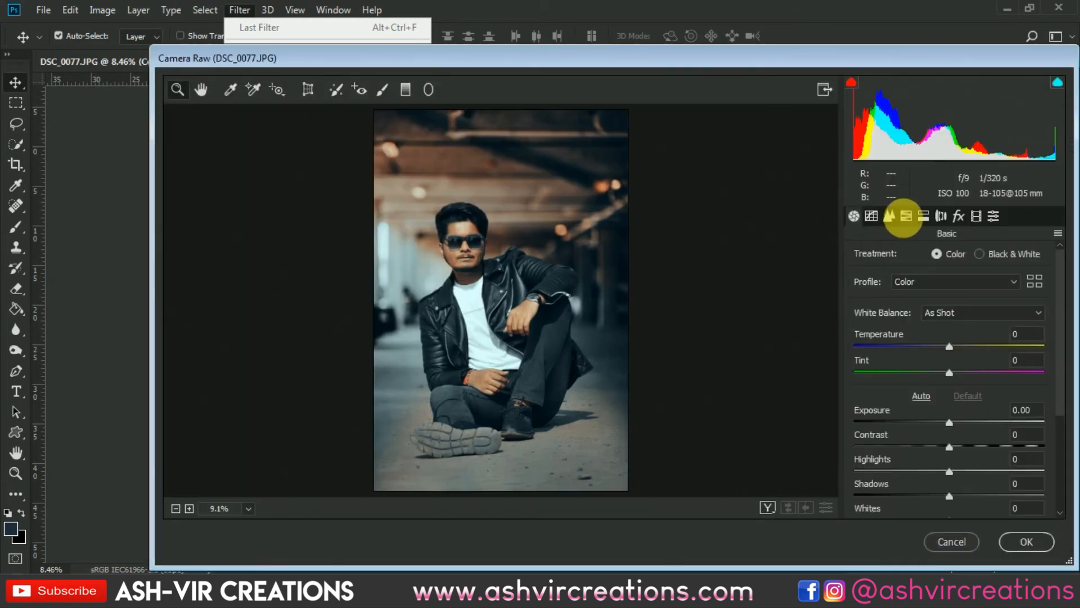
pyautogui.click(959, 216)
pyautogui.moveTo(927, 421)
pyautogui.mouseDown()
pyautogui.moveTo(902, 422)
pyautogui.moveTo(885, 449)
pyautogui.moveTo(857, 451)
pyautogui.moveTo(923, 477)
pyautogui.moveTo(892, 501)
pyautogui.moveTo(1027, 499)
pyautogui.mouseUp()
pyautogui.click(1026, 542)
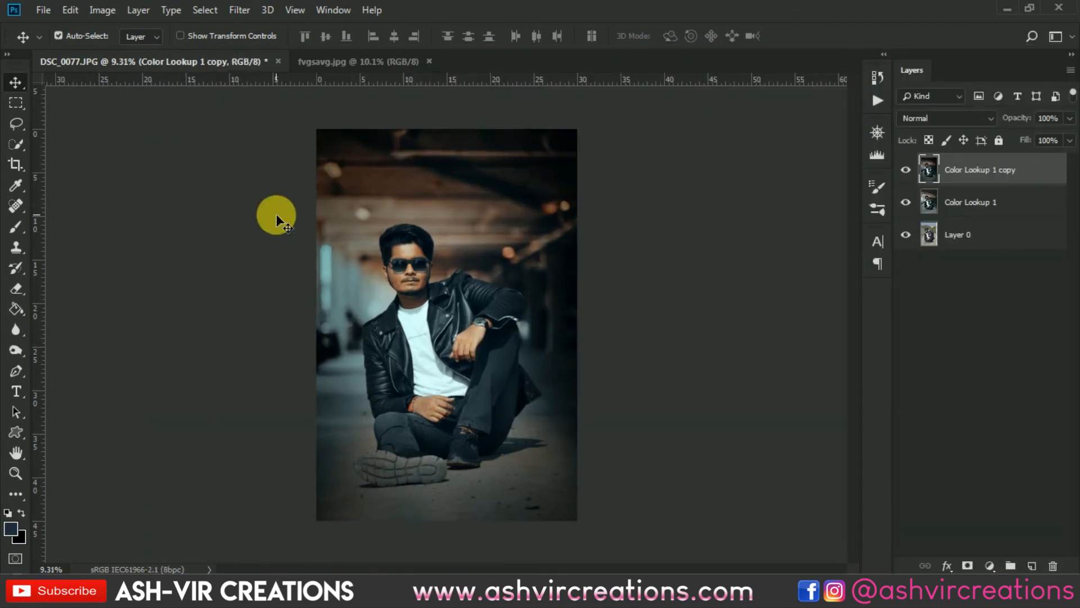
# - Enlarge the eraser brush to 3800 px and add a layer mask to Color Lookup 1 copy
pyautogui.click(14, 289)
pyautogui.rightClick(437, 255)
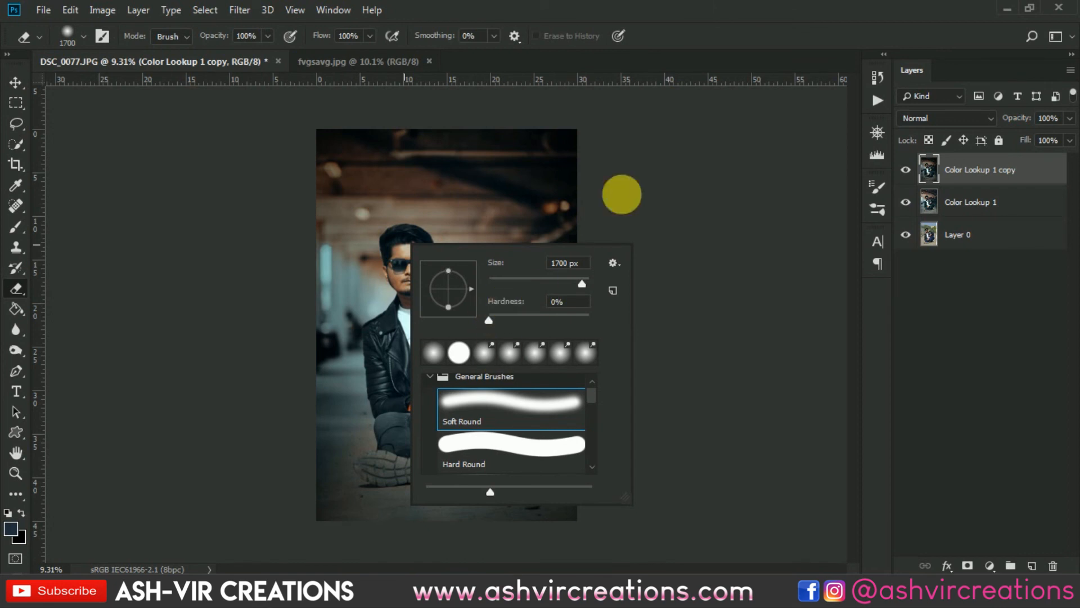
pyautogui.click(693, 20)
pyautogui.press(']')
pyautogui.press(']')
pyautogui.scroll(-3, 521, 291)
pyautogui.press(']')
pyautogui.press(']')
pyautogui.press(']')
pyautogui.press(']')
pyautogui.press(']')
pyautogui.press(']')
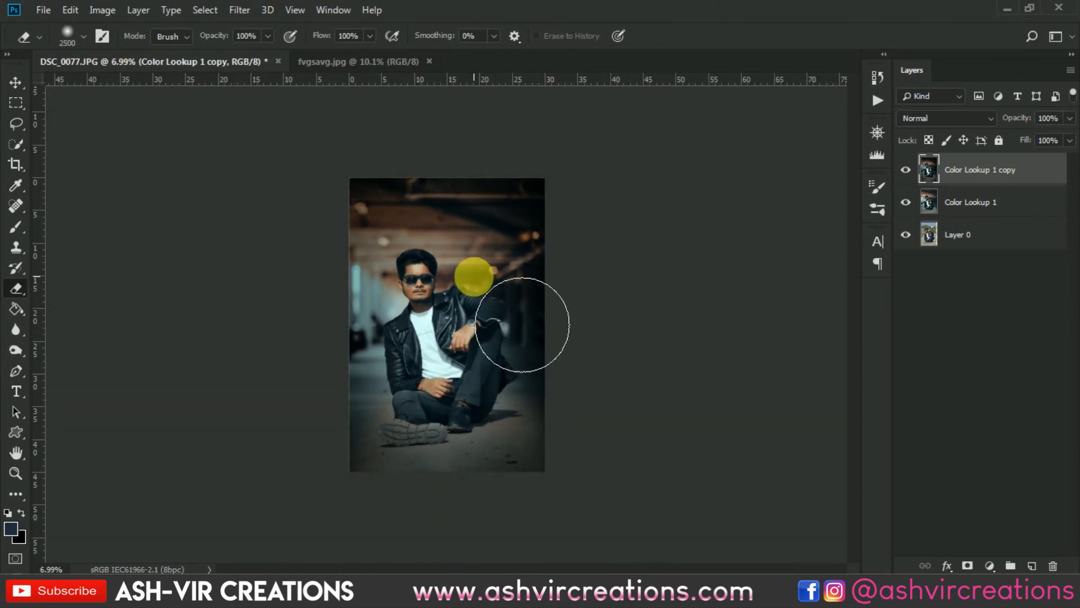
pyautogui.press(']')
pyautogui.press(']')
pyautogui.press(']')
pyautogui.press(']')
pyautogui.press(']')
pyautogui.press(']')
pyautogui.press(']')
pyautogui.press(']')
pyautogui.press(']')
pyautogui.press(']')
pyautogui.press(']')
pyautogui.press(']')
pyautogui.press(']')
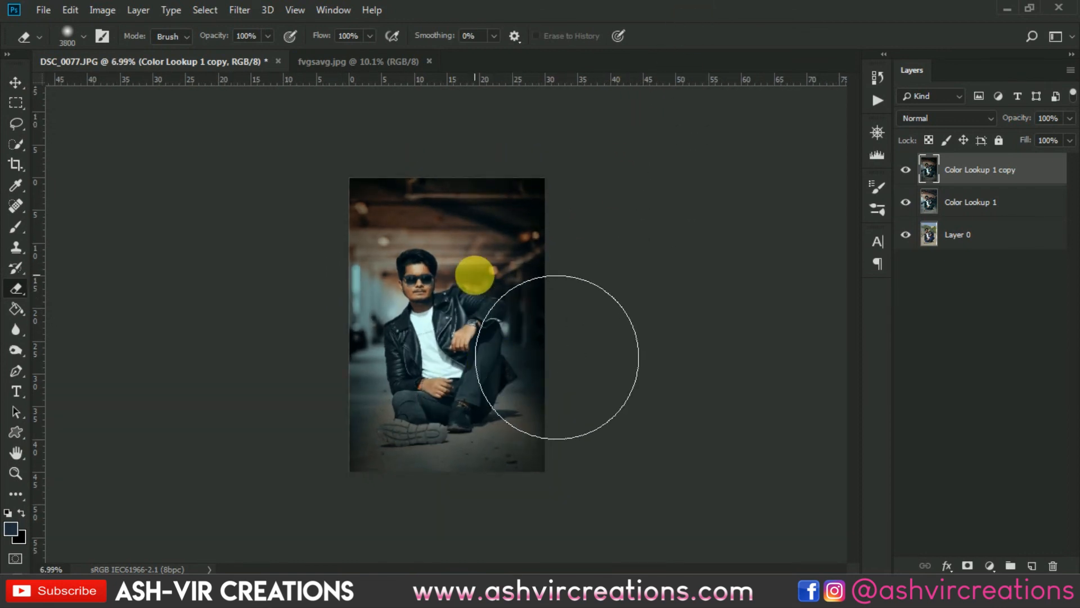
pyautogui.click(969, 566)
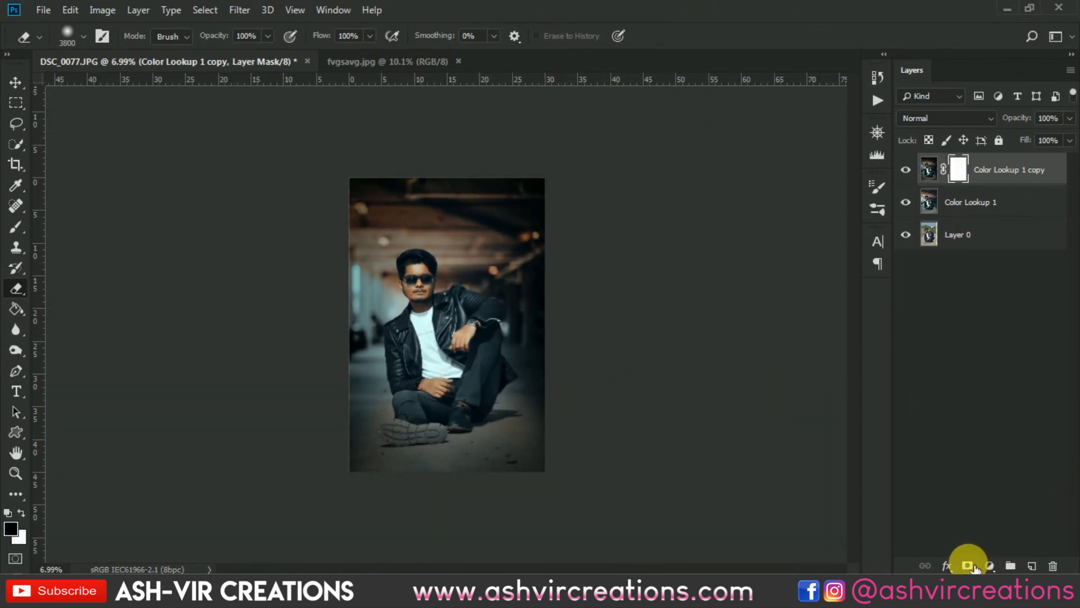
# - Paint black on the copy's mask with a 3200 px soft brush across the top of the photo
pyautogui.click(23, 224)
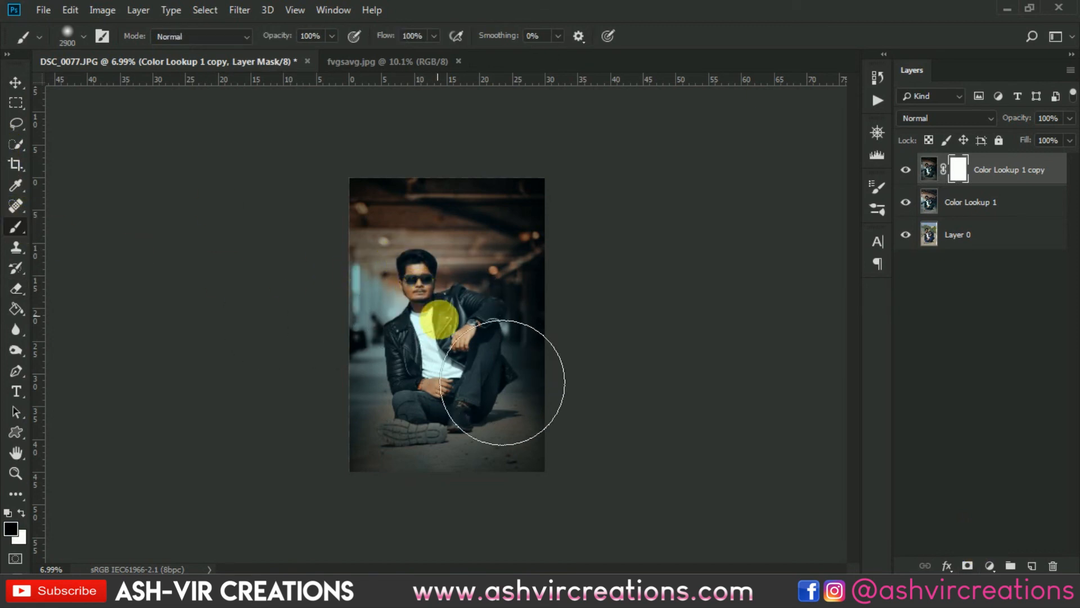
pyautogui.press(']')
pyautogui.press(']')
pyautogui.press(']')
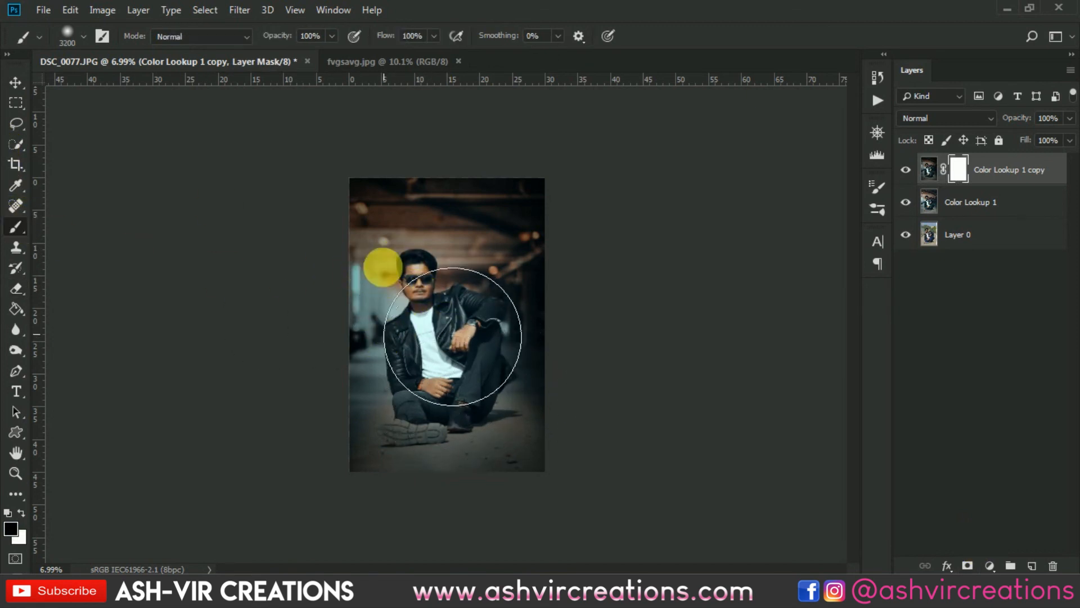
pyautogui.click(384, 332)
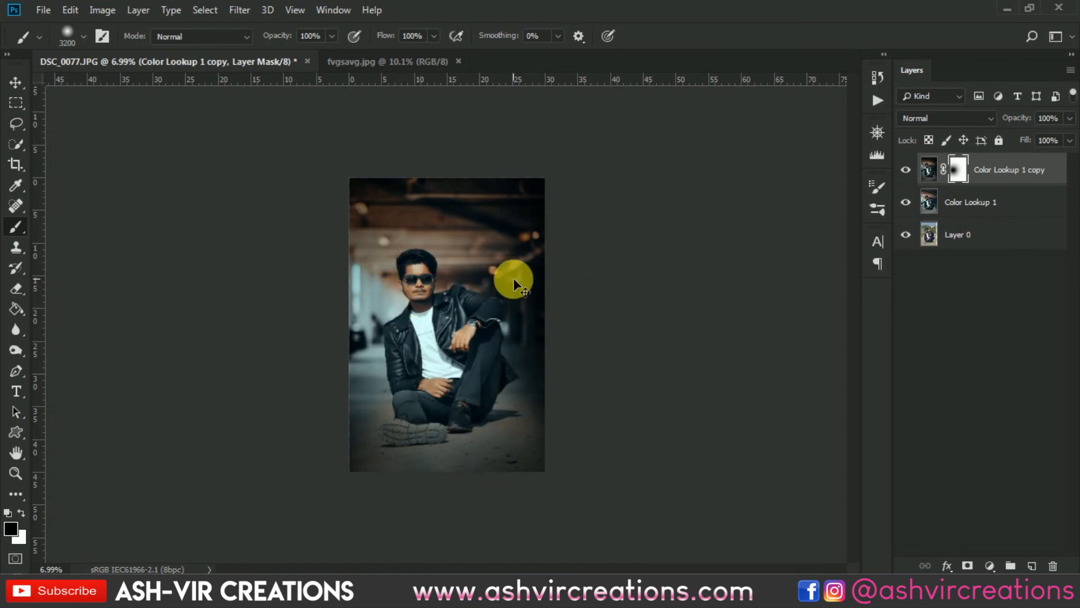
pyautogui.hotkey('ctrl', 'z')
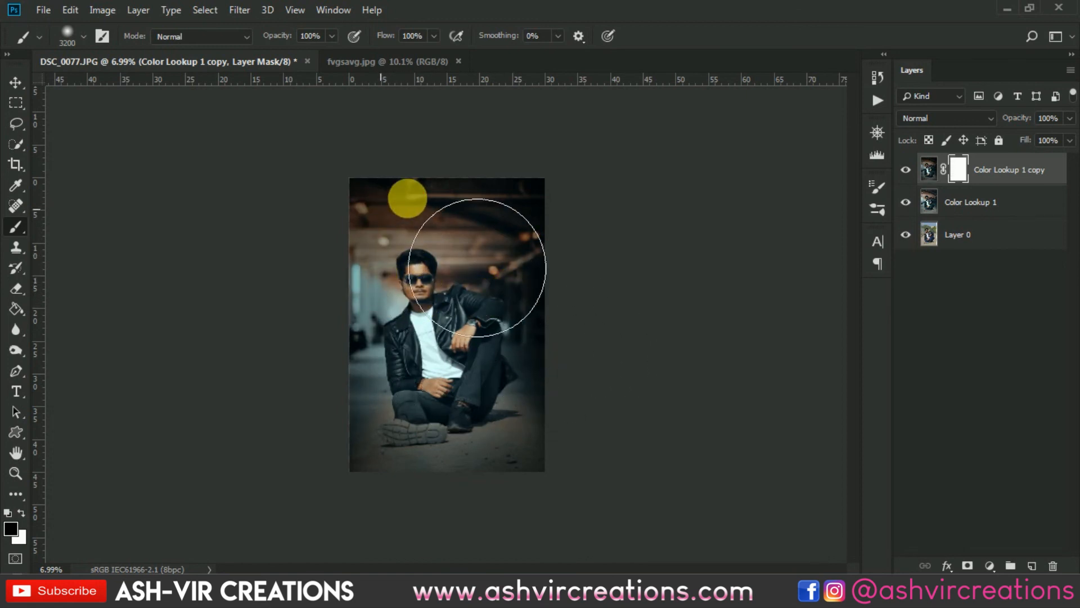
pyautogui.moveTo(407, 198); pyautogui.dragTo(545, 203)
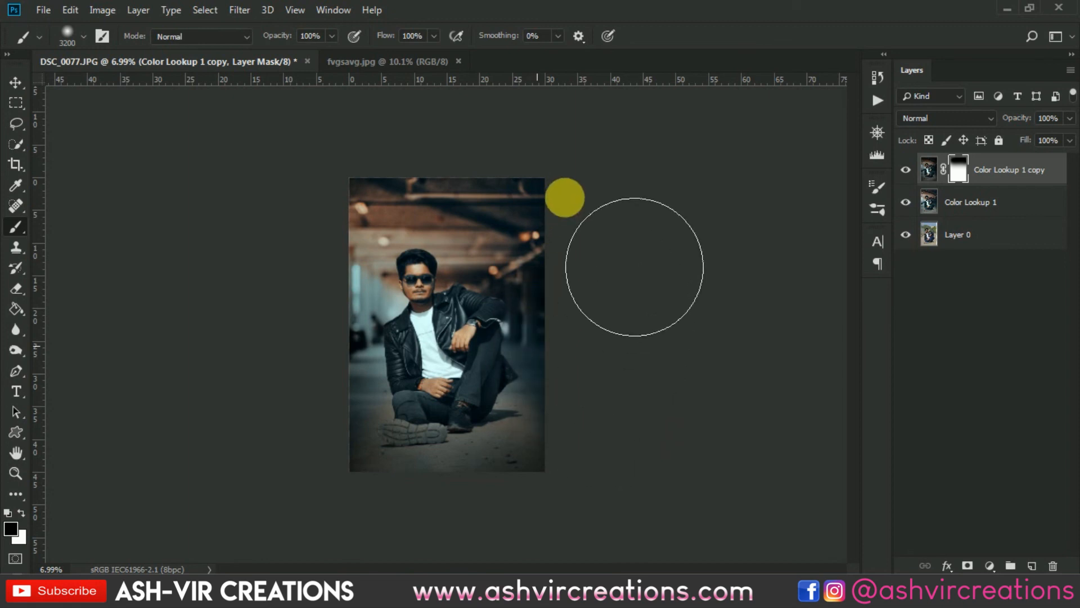
pyautogui.scroll(1, 627, 225)
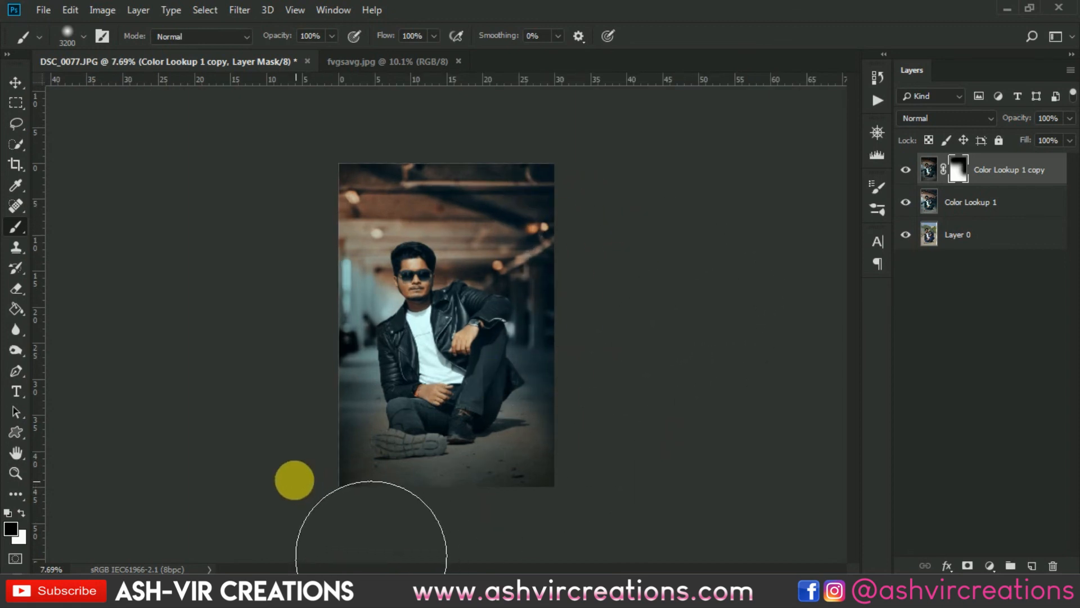
# - Toggle the Color Lookup 1 copy layer's visibility repeatedly at different zoom levels to compare its effect
pyautogui.click(907, 170)
pyautogui.click(907, 169)
pyautogui.click(908, 170)
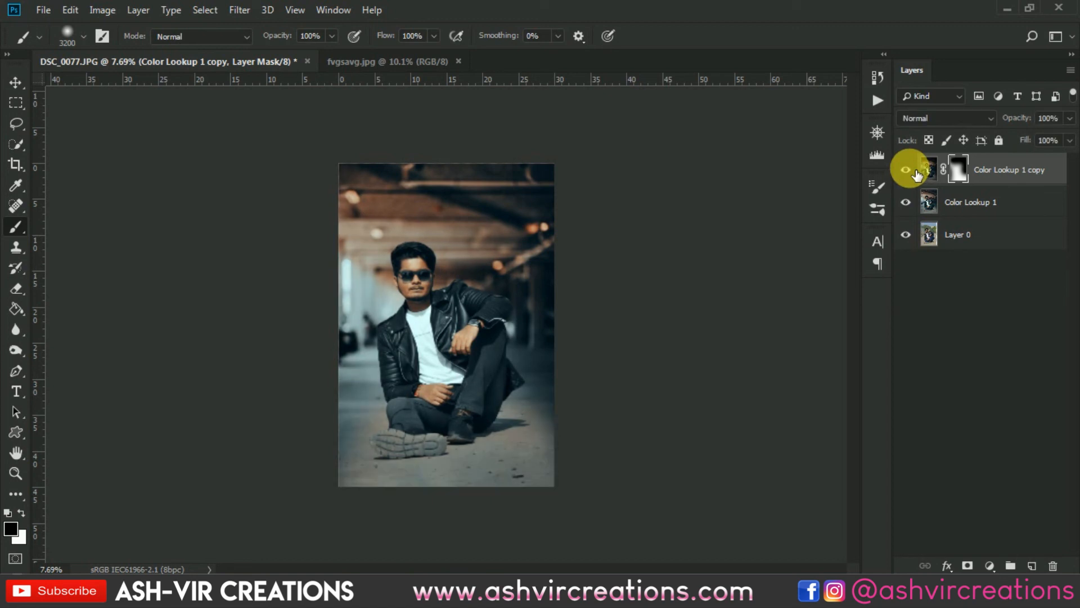
pyautogui.click(907, 170)
pyautogui.scroll(-2, 734, 326)
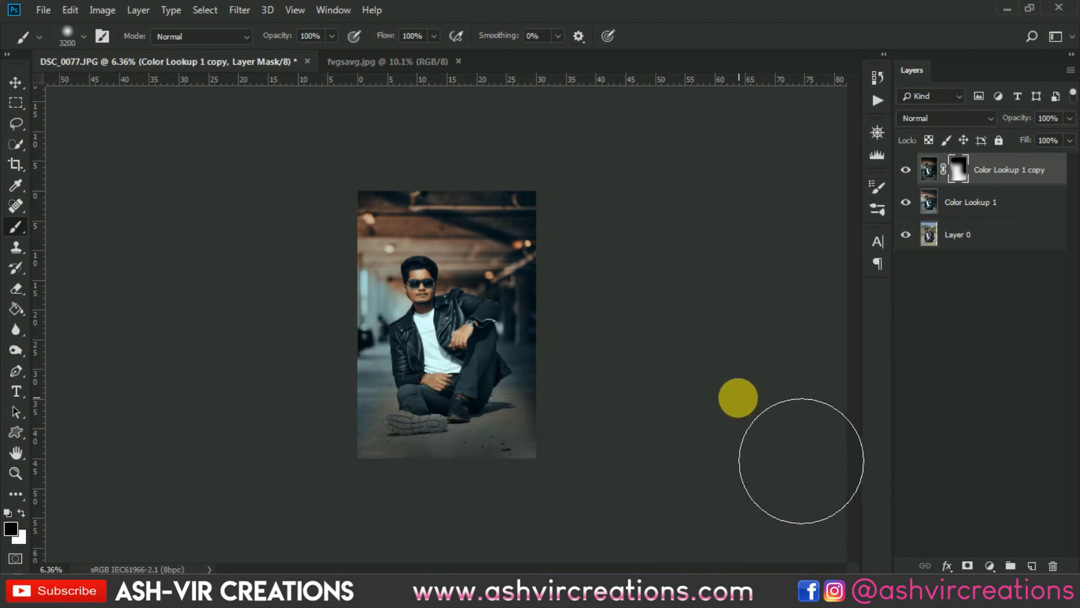
pyautogui.scroll(4, 734, 395)
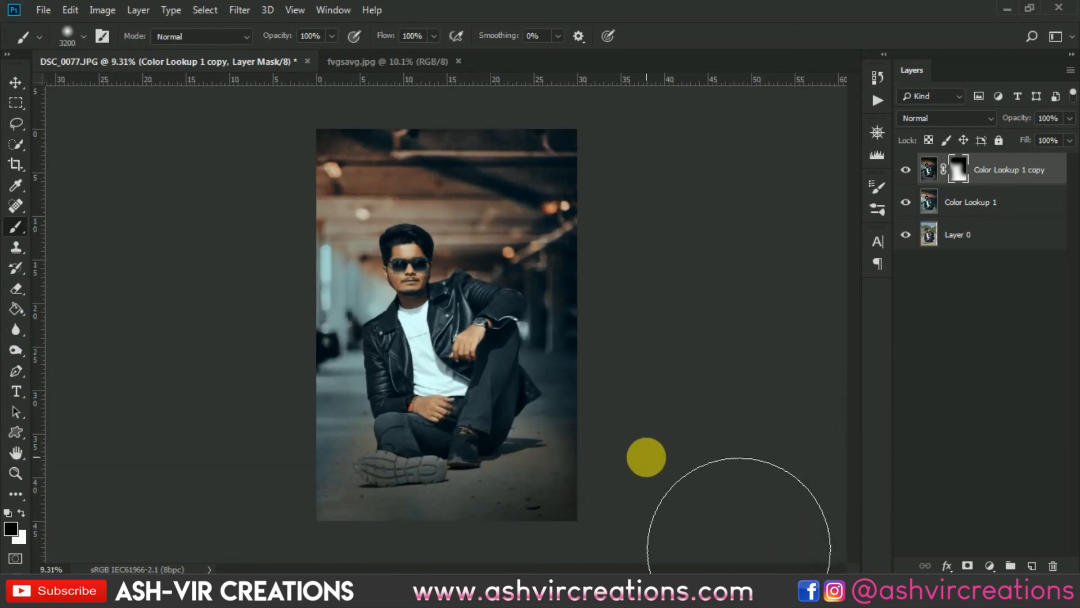
pyautogui.scroll(-4, 643, 457)
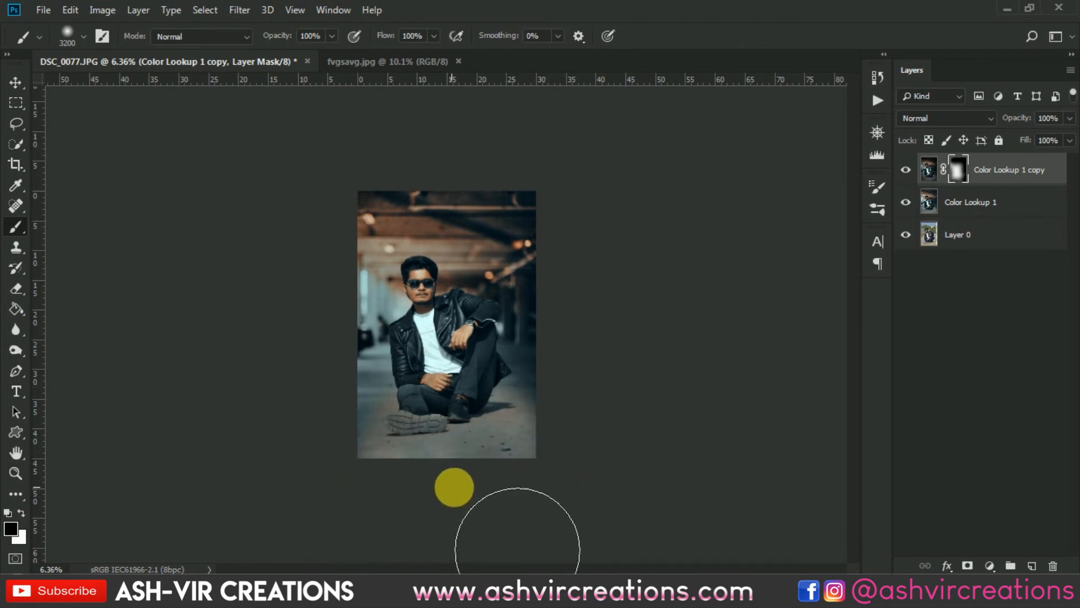
pyautogui.scroll(6, 565, 394)
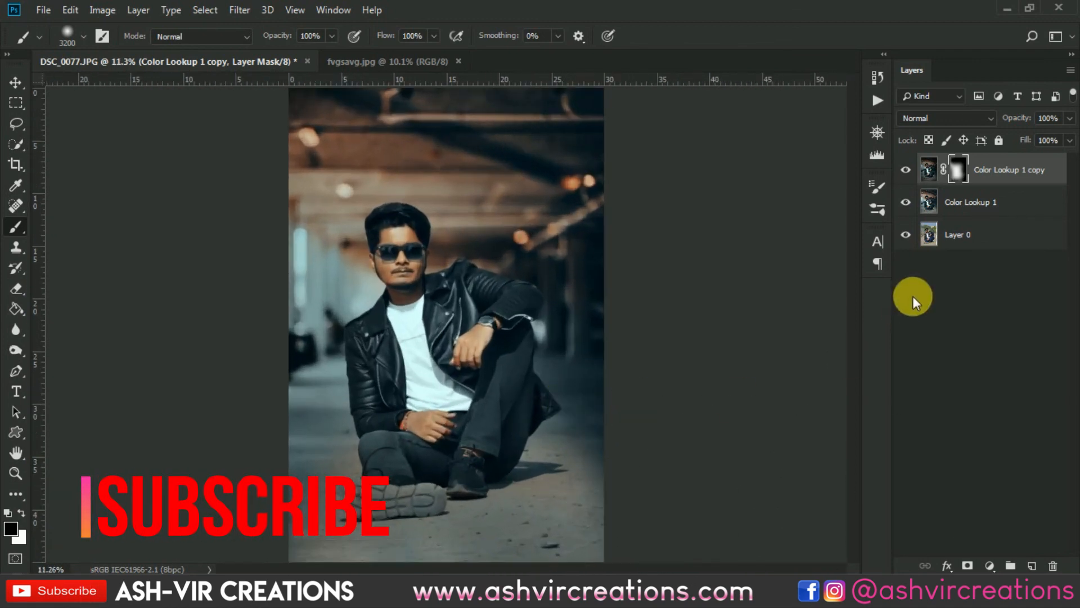
pyautogui.click(906, 169)
pyautogui.click(906, 169)
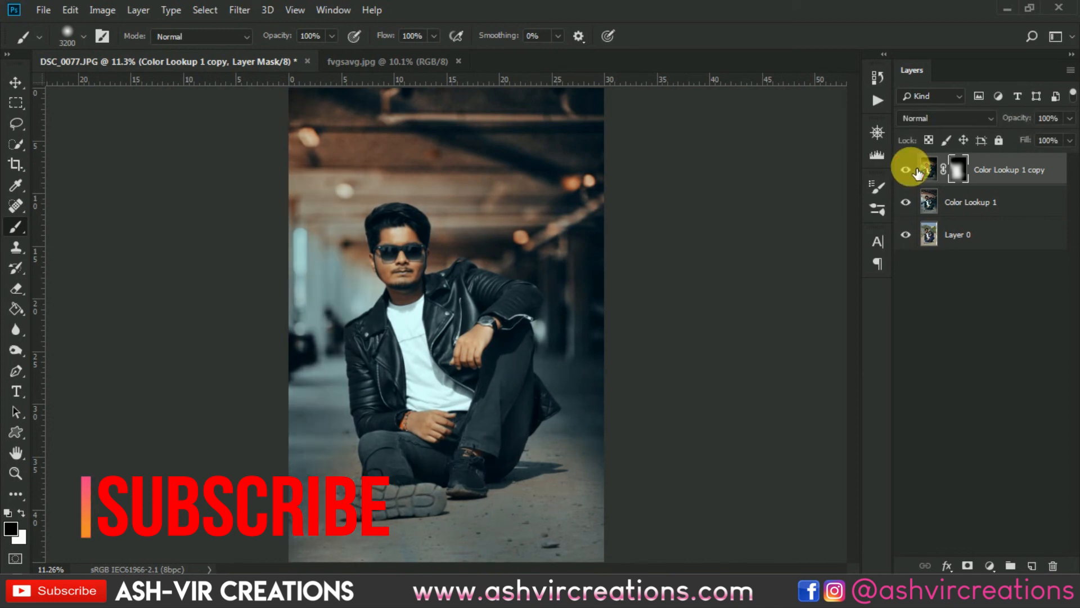
pyautogui.click(906, 169)
pyautogui.scroll(-3, 622, 252)
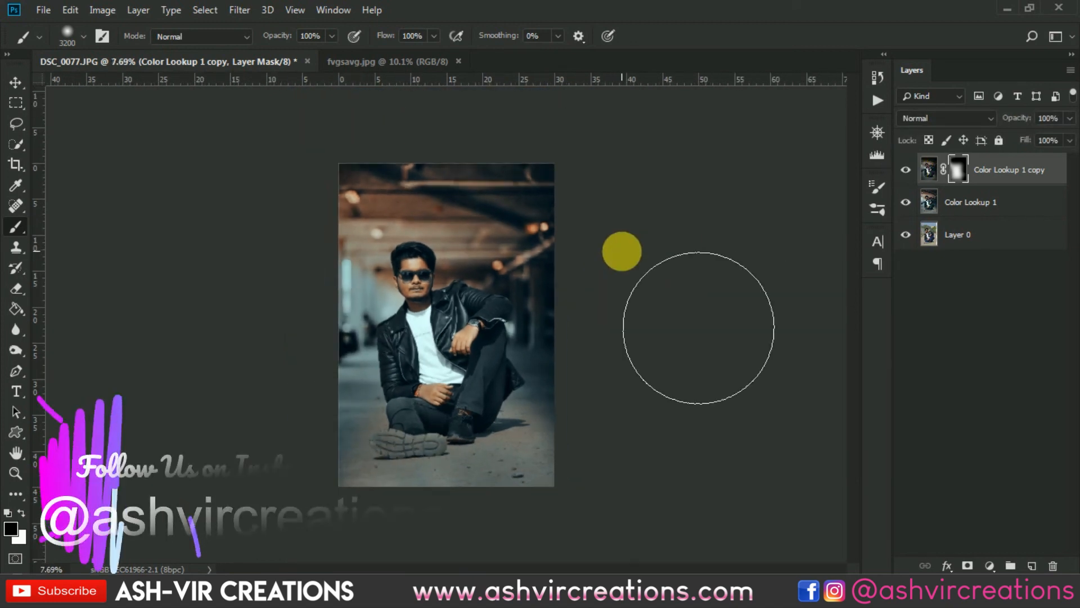
pyautogui.click(907, 170)
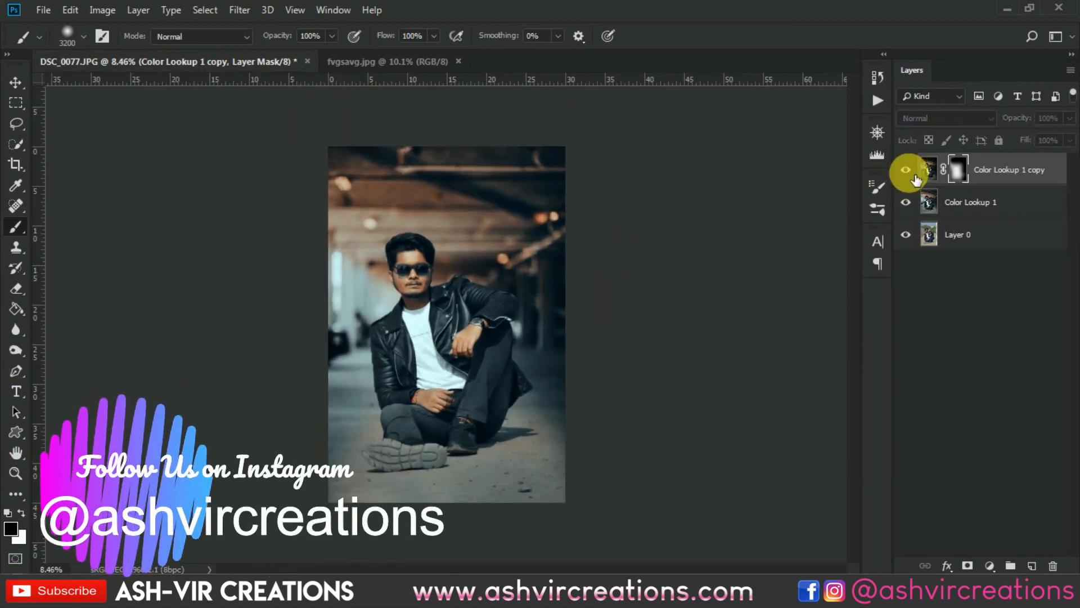
pyautogui.click(907, 171)
pyautogui.click(907, 171)
pyautogui.click(907, 170)
pyautogui.click(907, 171)
pyautogui.click(907, 171)
pyautogui.click(913, 174)
pyautogui.click(913, 174)
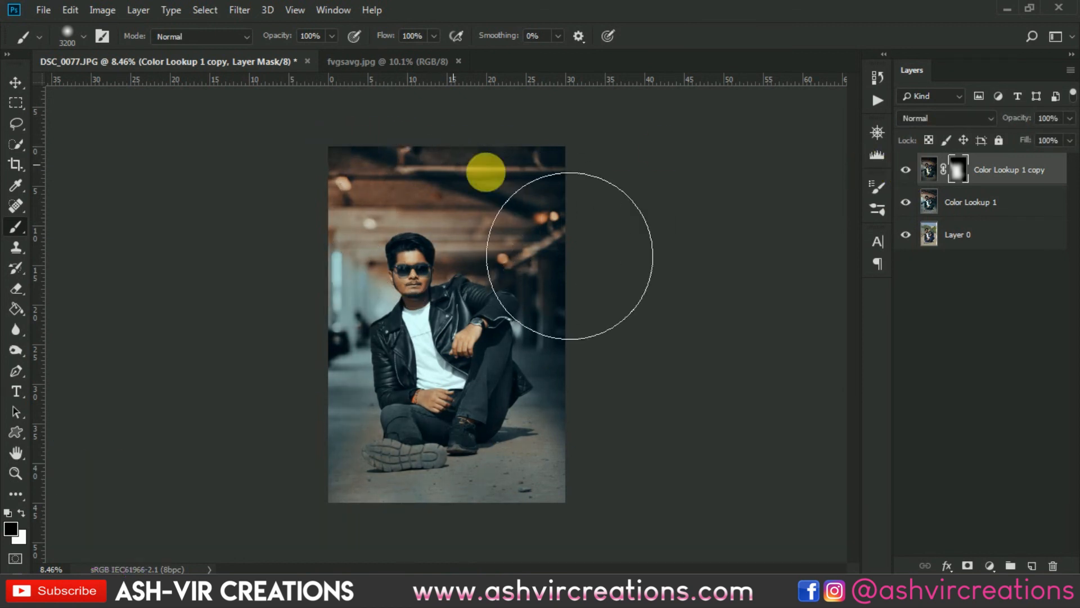
pyautogui.click(907, 172)
pyautogui.click(907, 173)
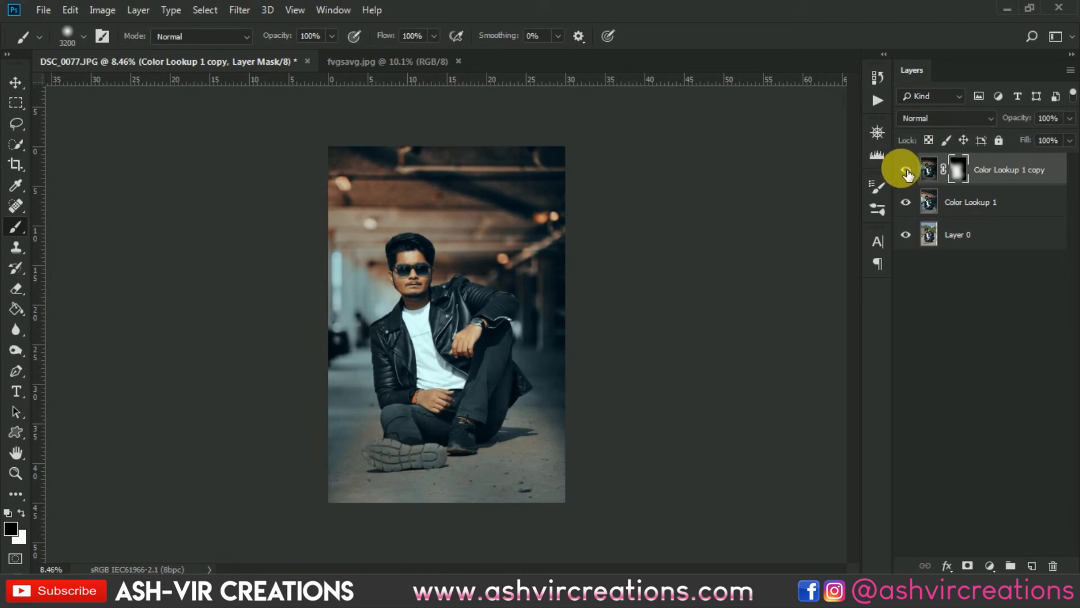
pyautogui.click(907, 172)
pyautogui.click(907, 173)
pyautogui.click(908, 172)
pyautogui.click(907, 173)
pyautogui.click(907, 172)
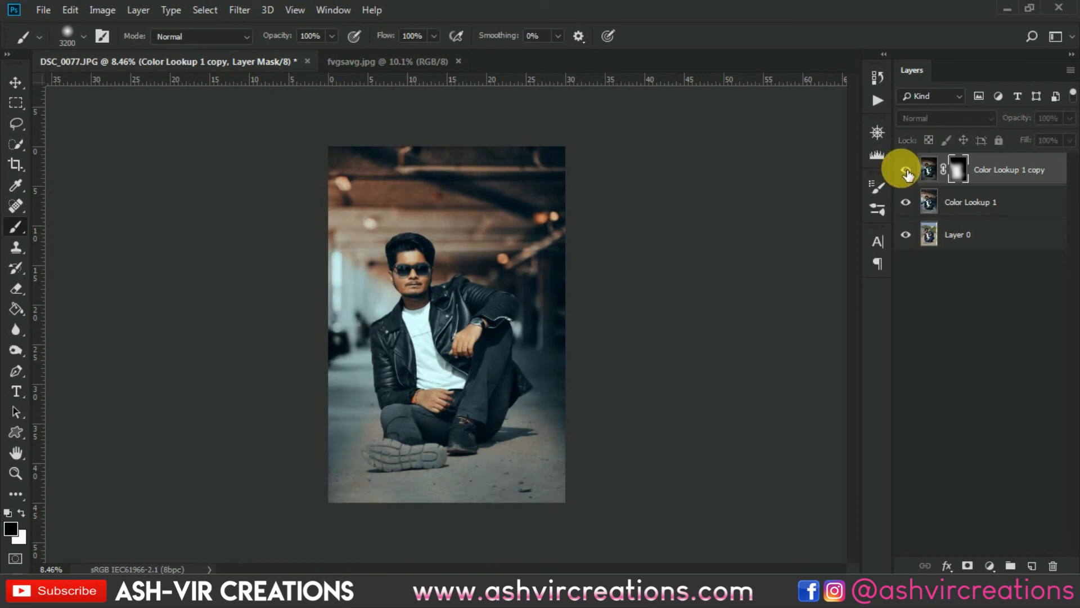
pyautogui.click(907, 172)
pyautogui.click(907, 172)
pyautogui.click(907, 172)
pyautogui.click(907, 172)
pyautogui.click(907, 172)
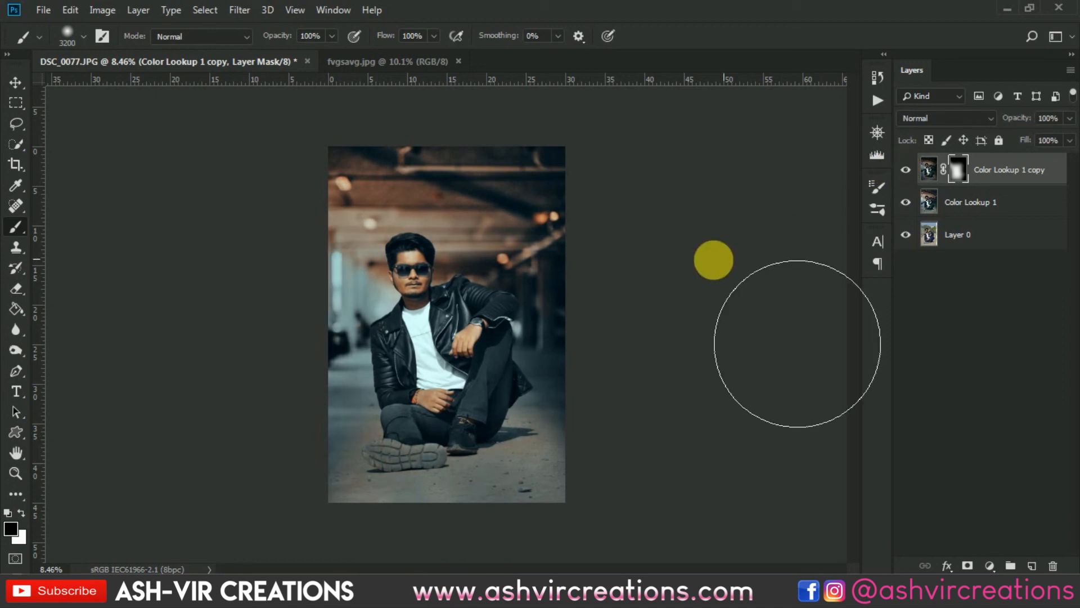
# - Select both Color Lookup layers and merge them together
pyautogui.hotkey('ctrl', '+')
pyautogui.press('v')
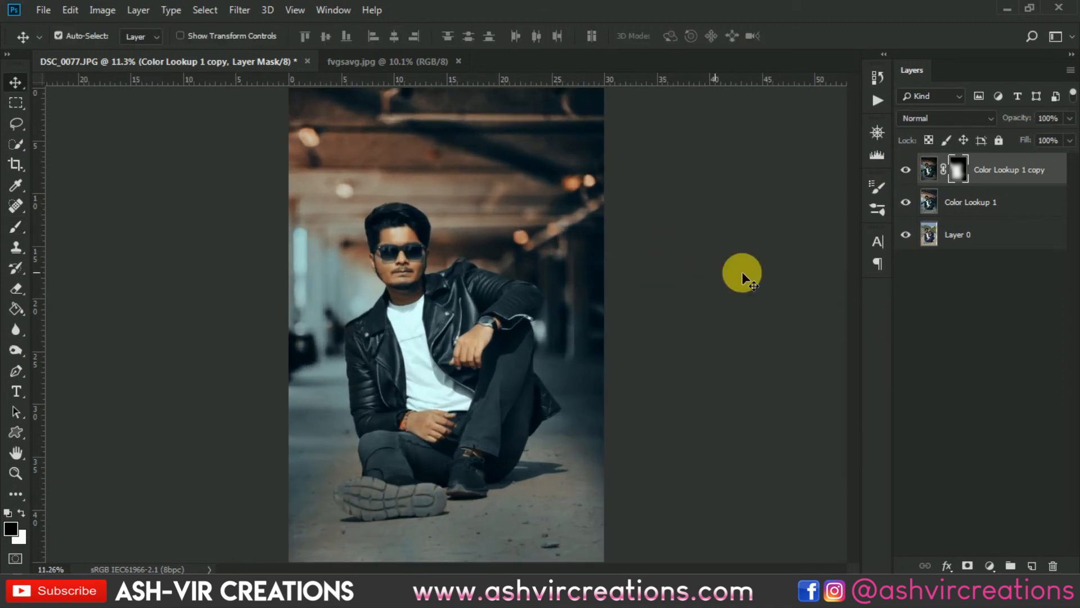
pyautogui.click(994, 202)
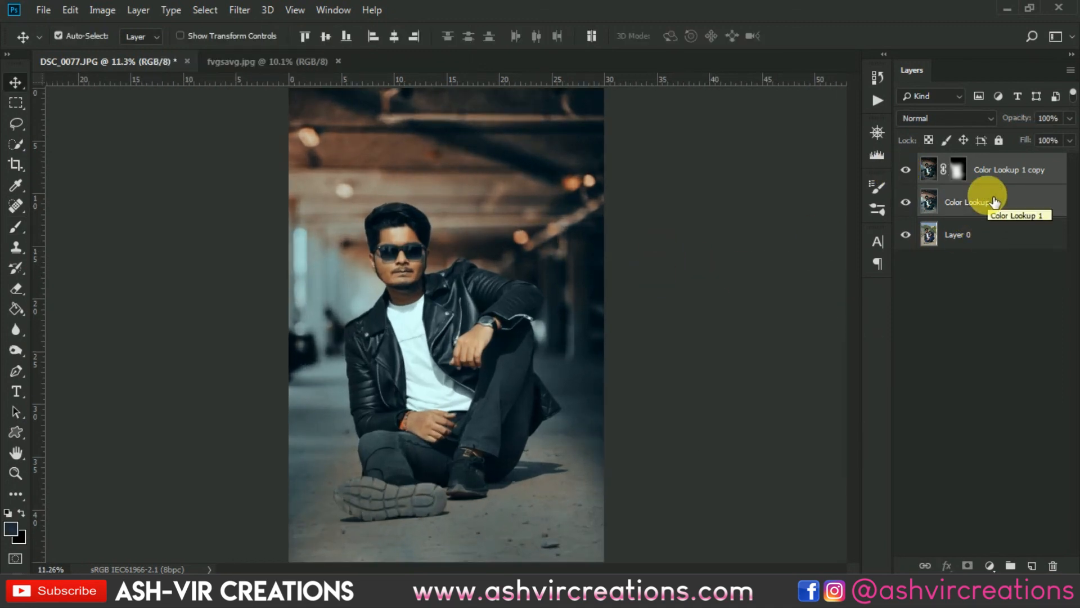
pyautogui.rightClick(994, 201)
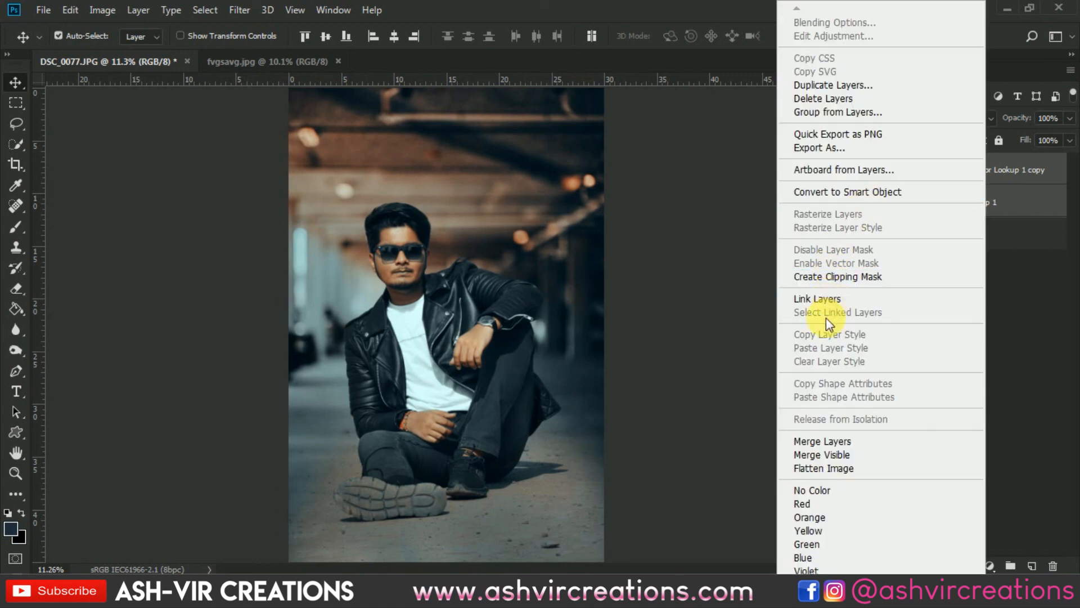
pyautogui.click(815, 441)
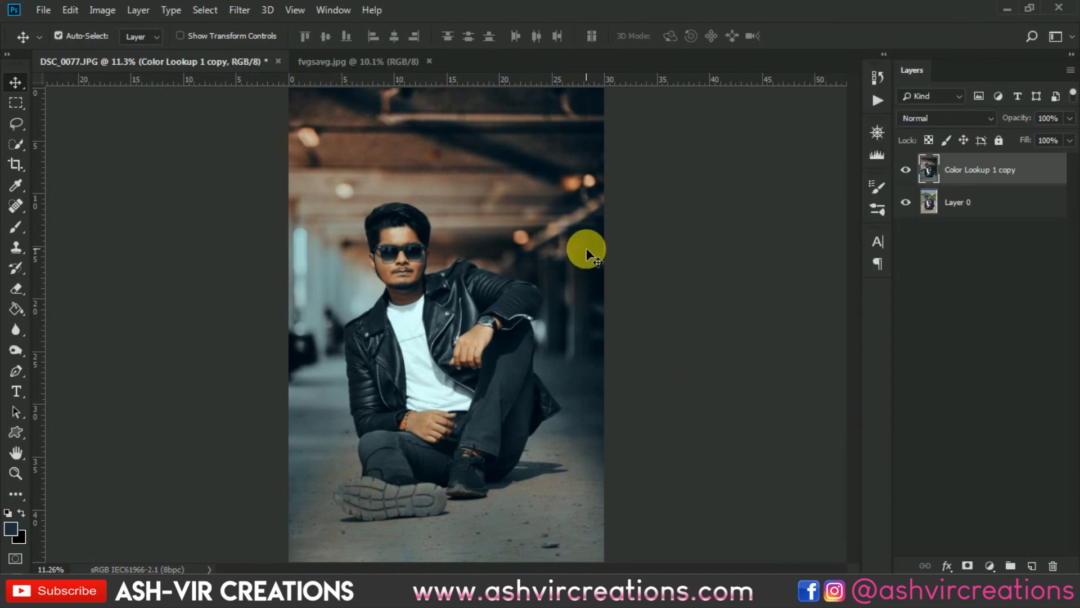
# - Toggle the merged Color Lookup 1 copy layer's visibility on and off to compare the graded photo with the original
pyautogui.scroll(-1, 586, 248)
pyautogui.scroll(1, 586, 247)
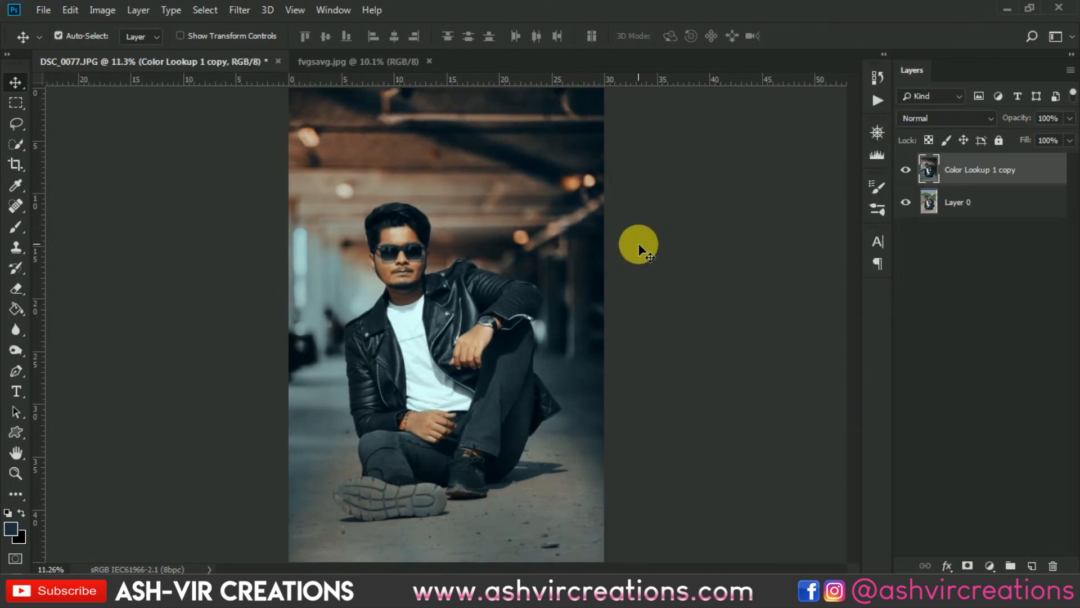
pyautogui.scroll(-1, 639, 243)
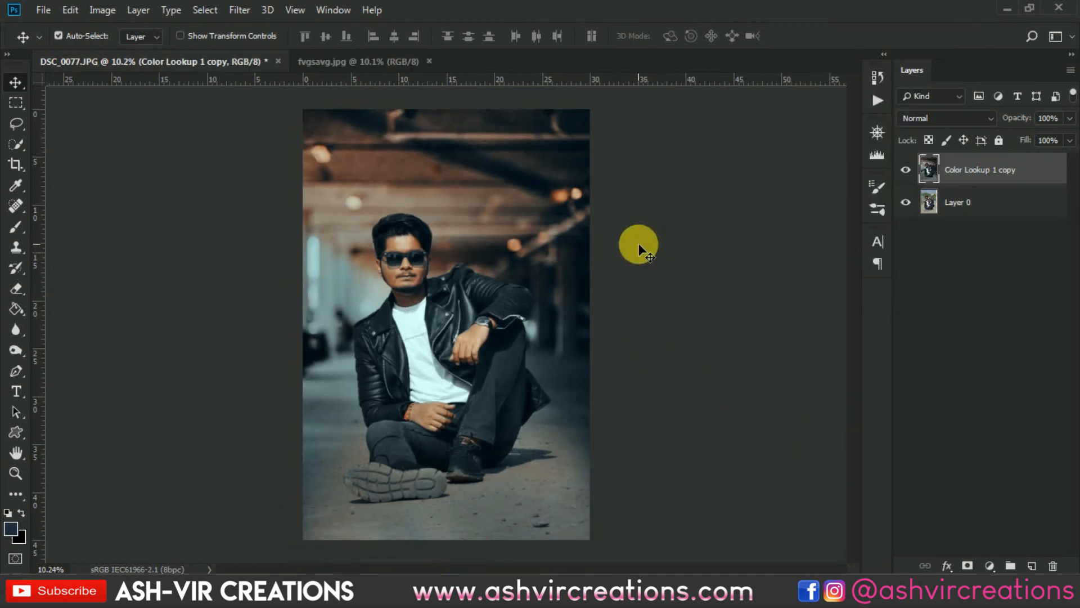
pyautogui.click(908, 175)
pyautogui.click(907, 172)
pyautogui.click(908, 174)
pyautogui.click(908, 174)
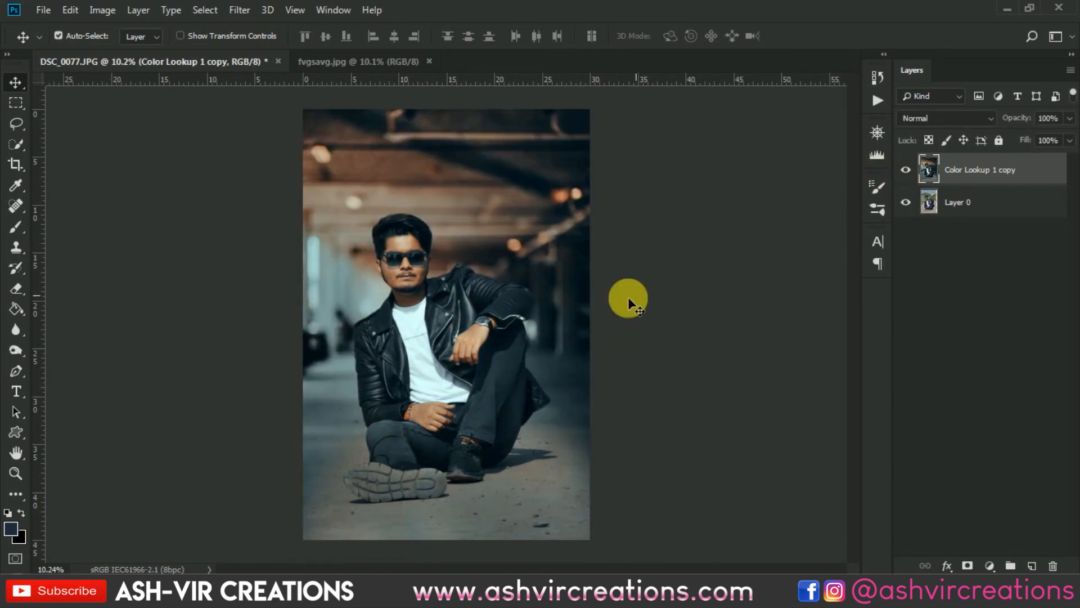
# - Zoom and pan around the photo to inspect the final graded result in detail
pyautogui.hotkey('ctrl', '0')
pyautogui.scroll(1, 530, 288)
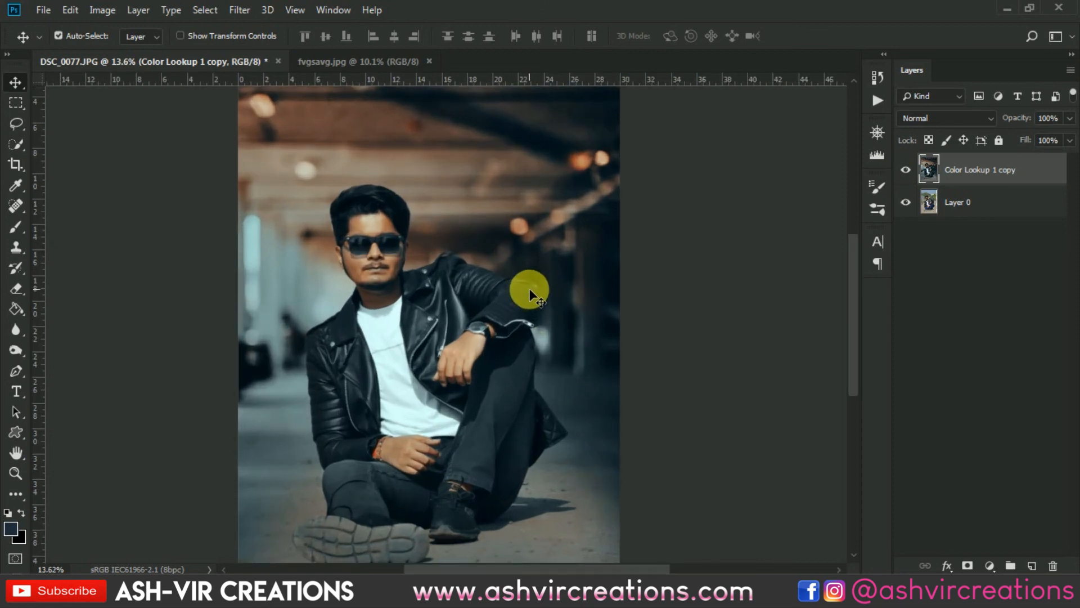
pyautogui.scroll(-1, 529, 288)
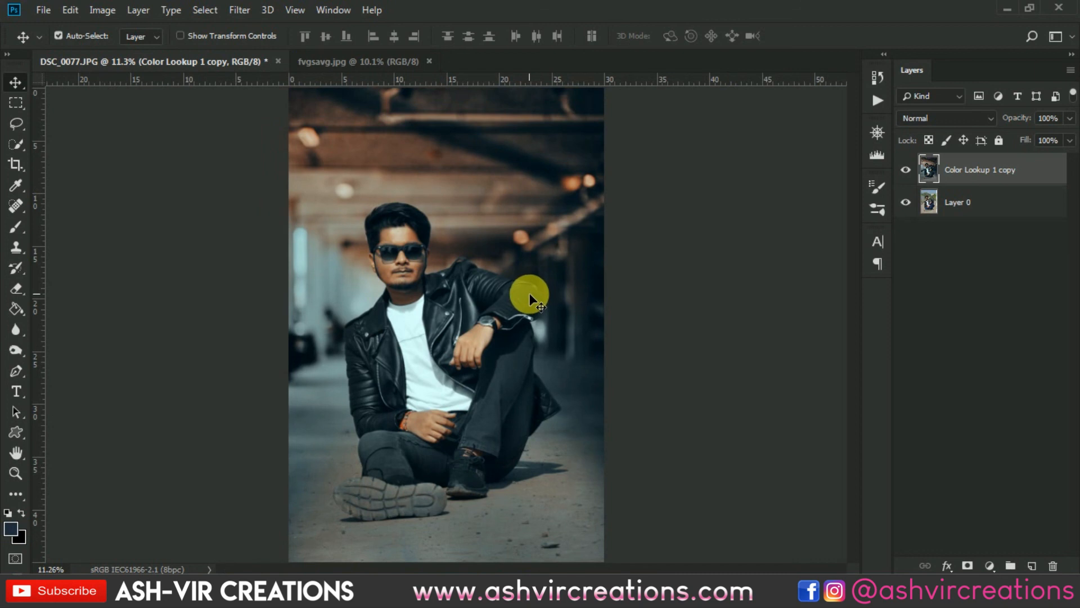
pyautogui.scroll(-1, 529, 292)
pyautogui.scroll(1, 684, 309)
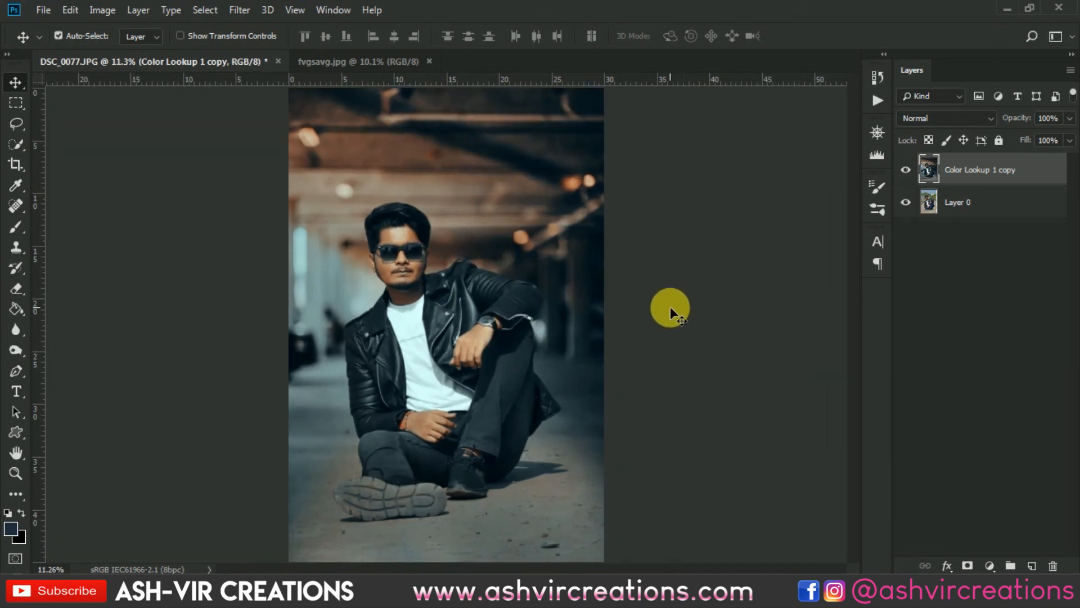
pyautogui.scroll(3, 668, 306)
pyautogui.moveTo(586, 302); pyautogui.dragTo(741, 275)
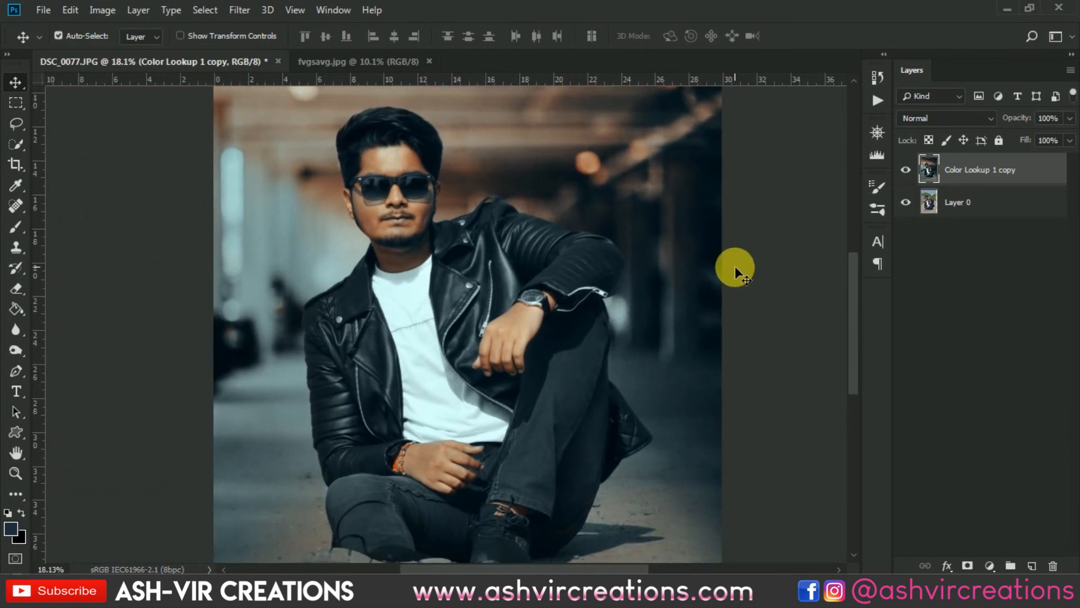
pyautogui.scroll(-3, 735, 266)
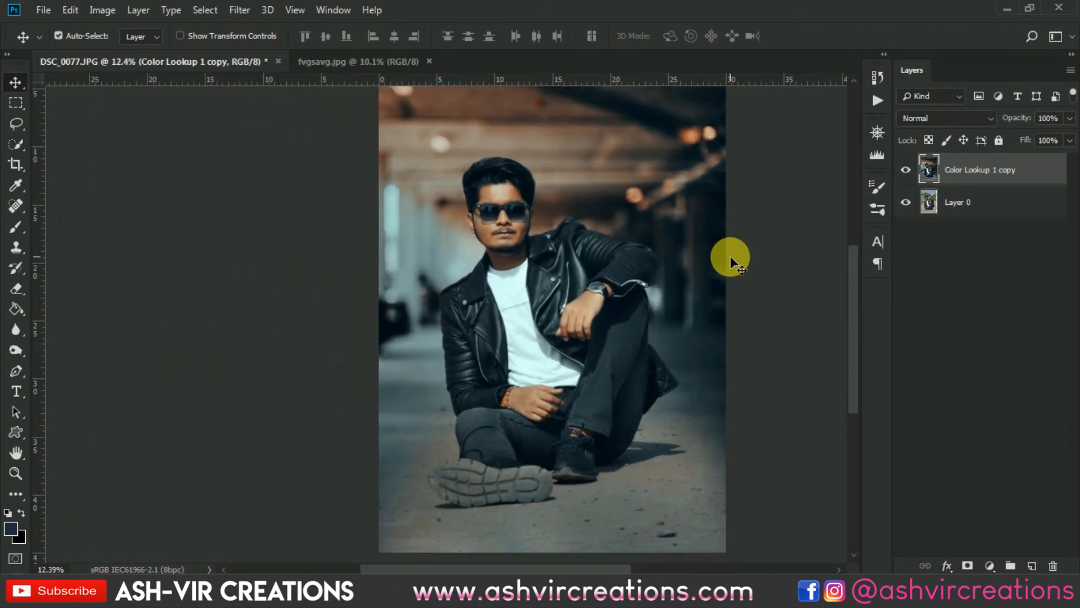
pyautogui.scroll(-2, 730, 255)
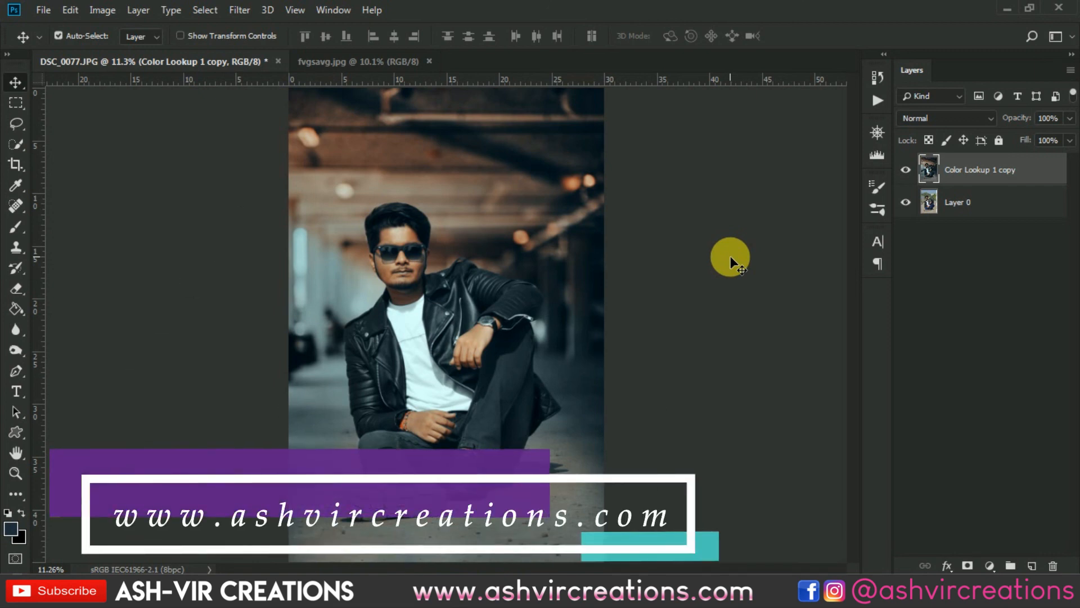
pyautogui.scroll(3, 711, 252)
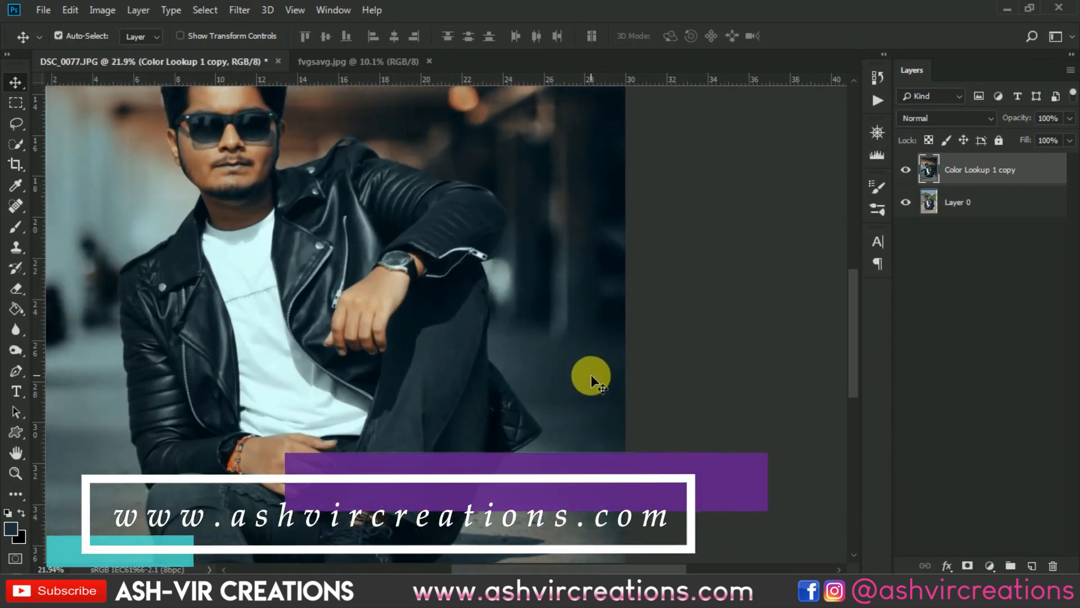
pyautogui.moveTo(591, 373); pyautogui.dragTo(663, 365)
pyautogui.scroll(1, 660, 356)
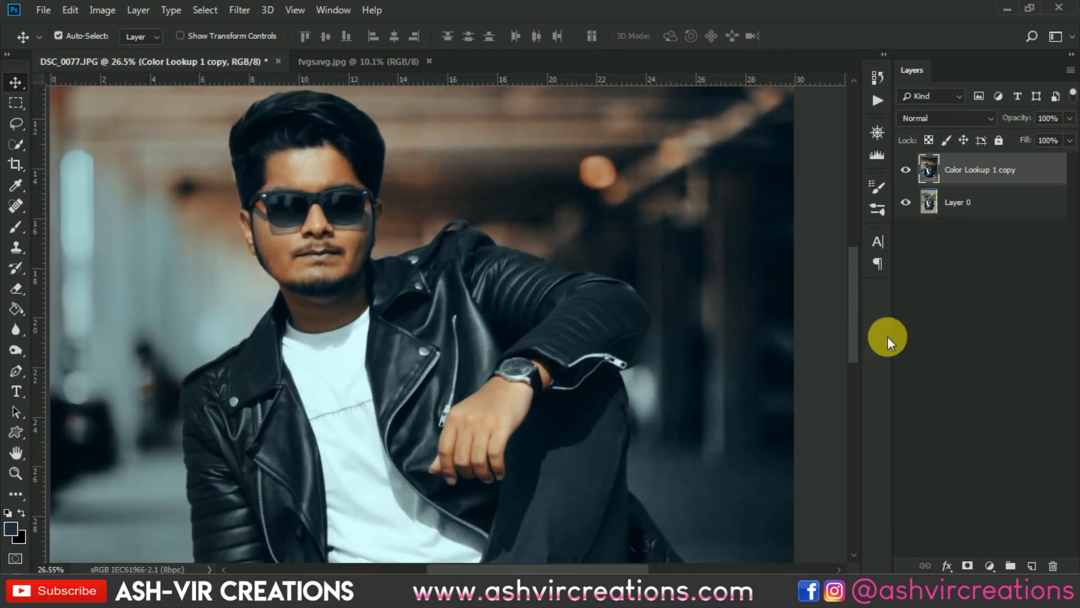
pyautogui.scroll(-1, 764, 341)
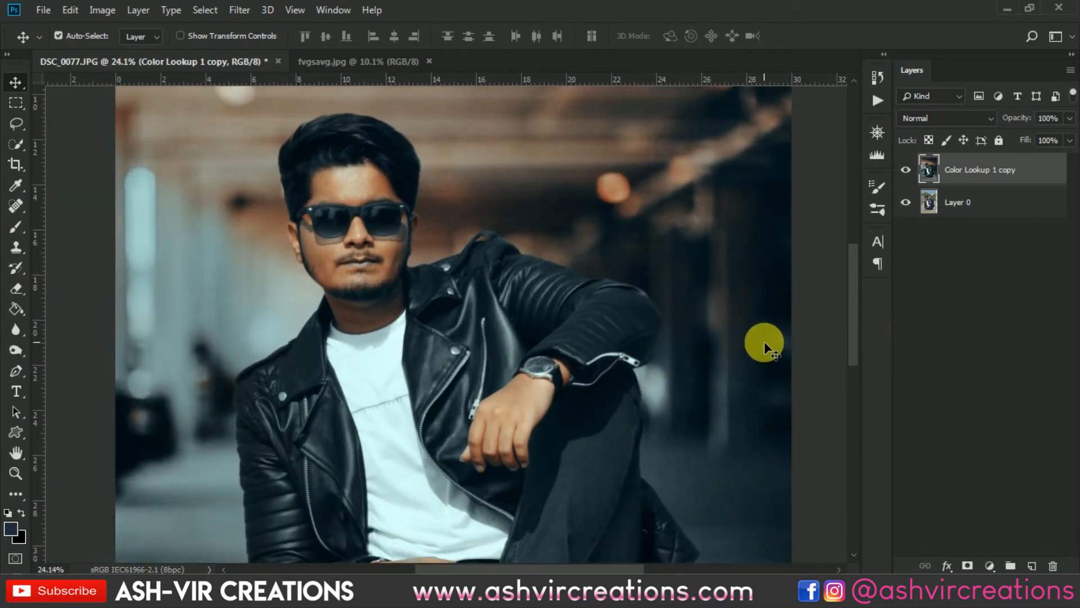
pyautogui.moveTo(764, 341); pyautogui.dragTo(734, 291)
pyautogui.scroll(-3, 779, 308)
pyautogui.scroll(-1, 734, 290)
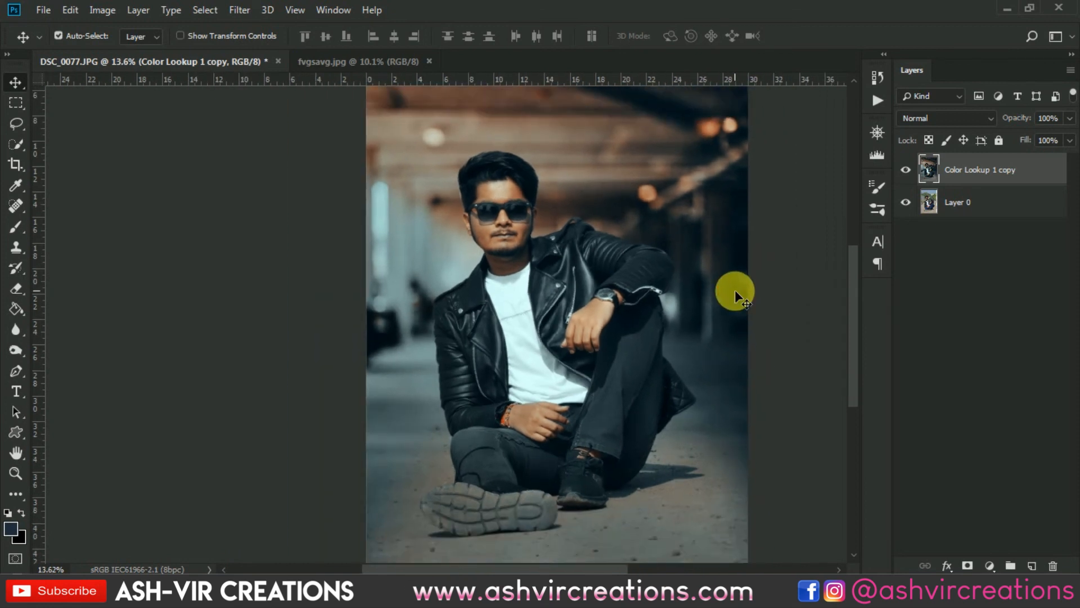